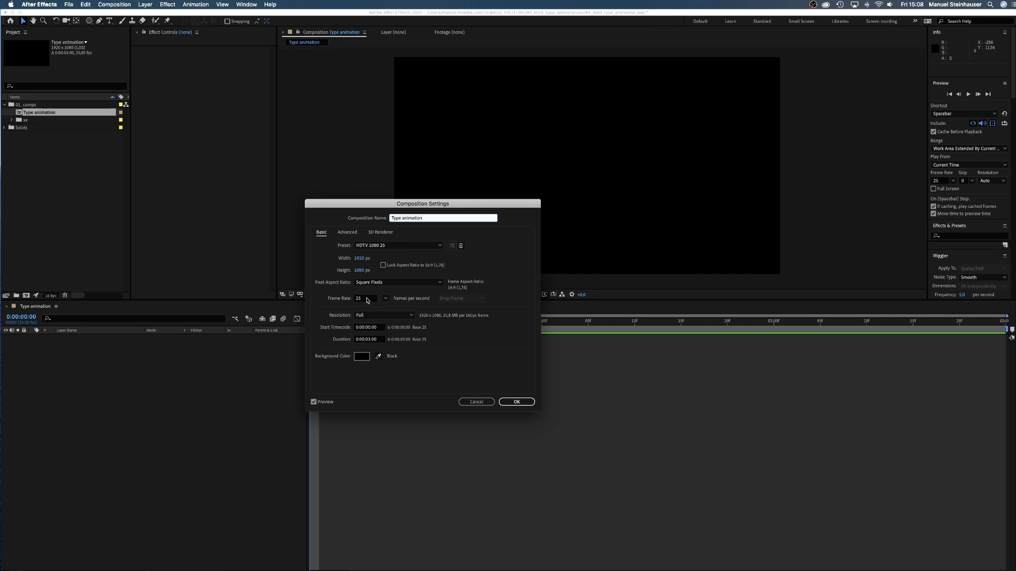
Set the Type animation composition's frame rate to 50 frames per second
click(366, 299)
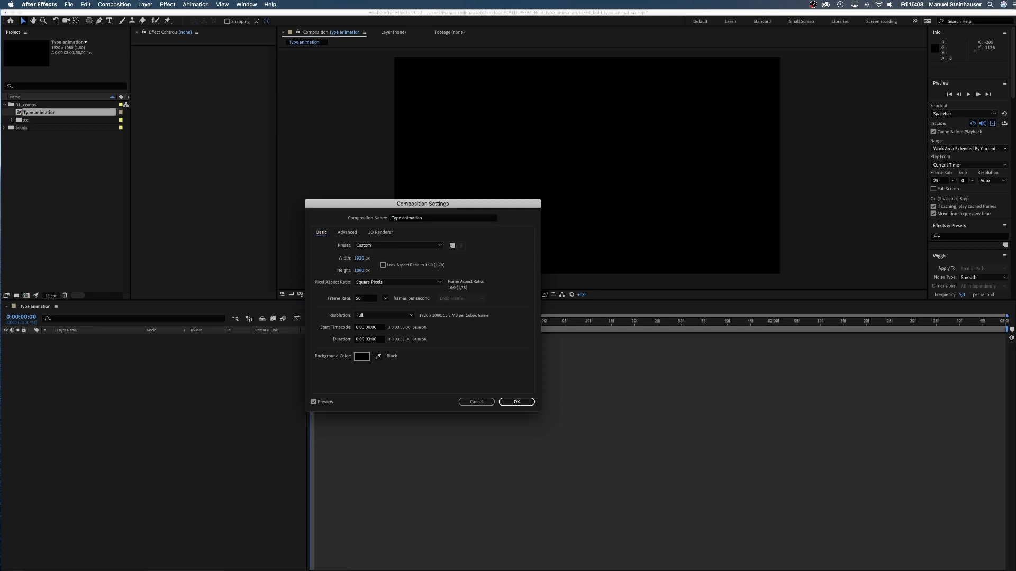
key(Return)
Add a black 1920 x 1080 solid to the composition and try to rename its layer as background
key(super+y)
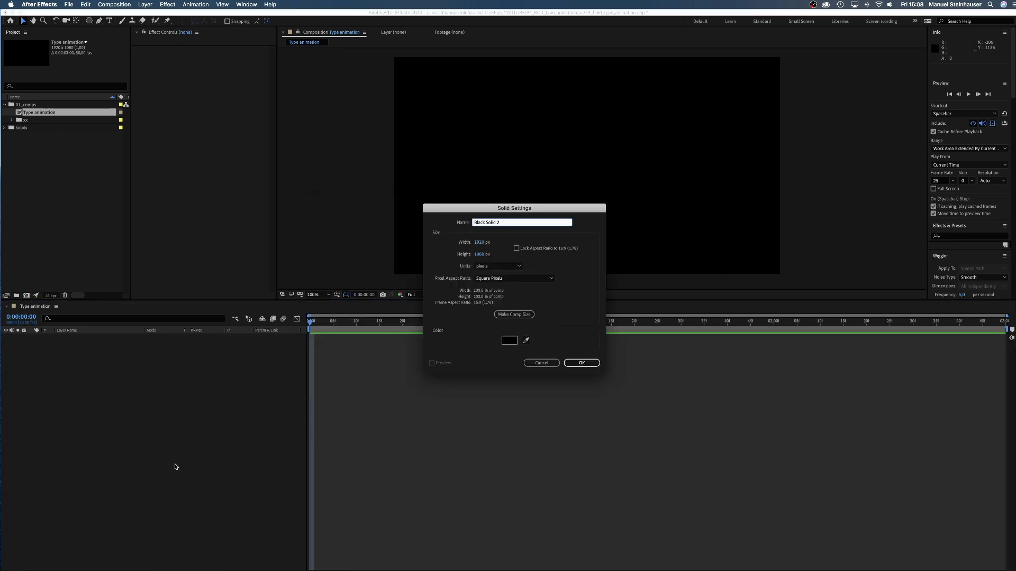
key(Return)
key(Return)
text(background)
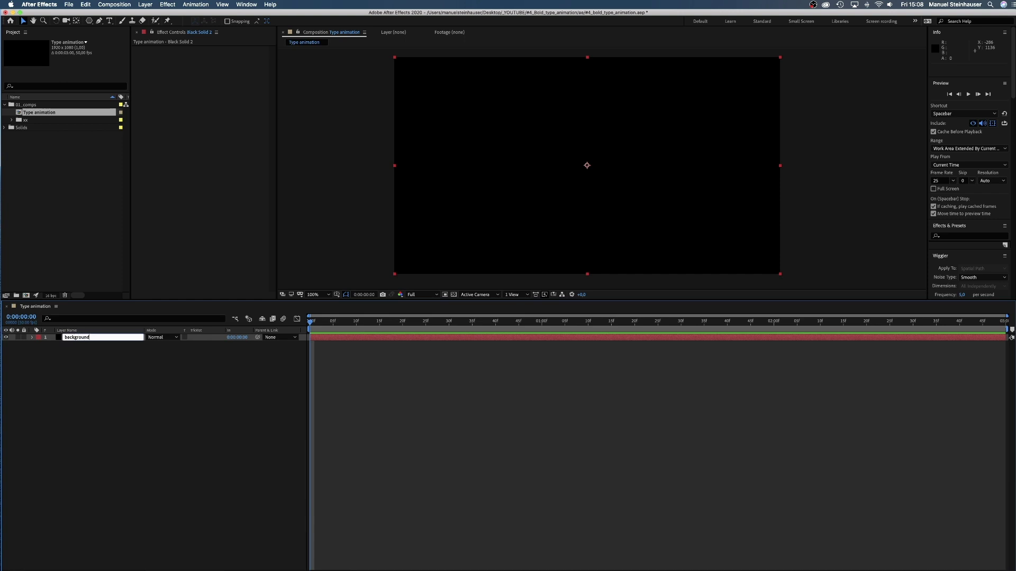
key(Return)
Place composition markers 1 and 2 at frames 4 and 12
click(18, 316)
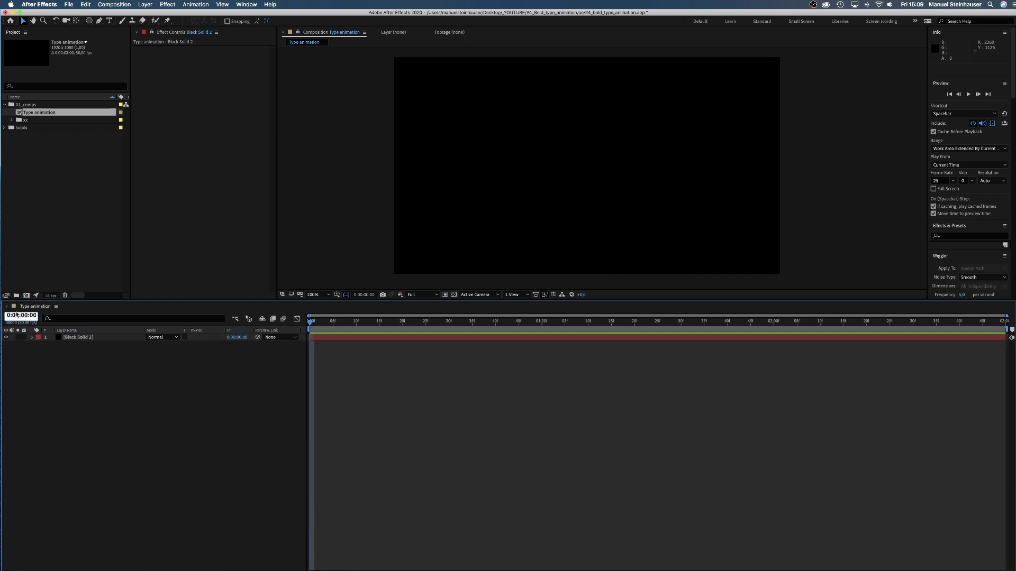
text(4)
key(Return)
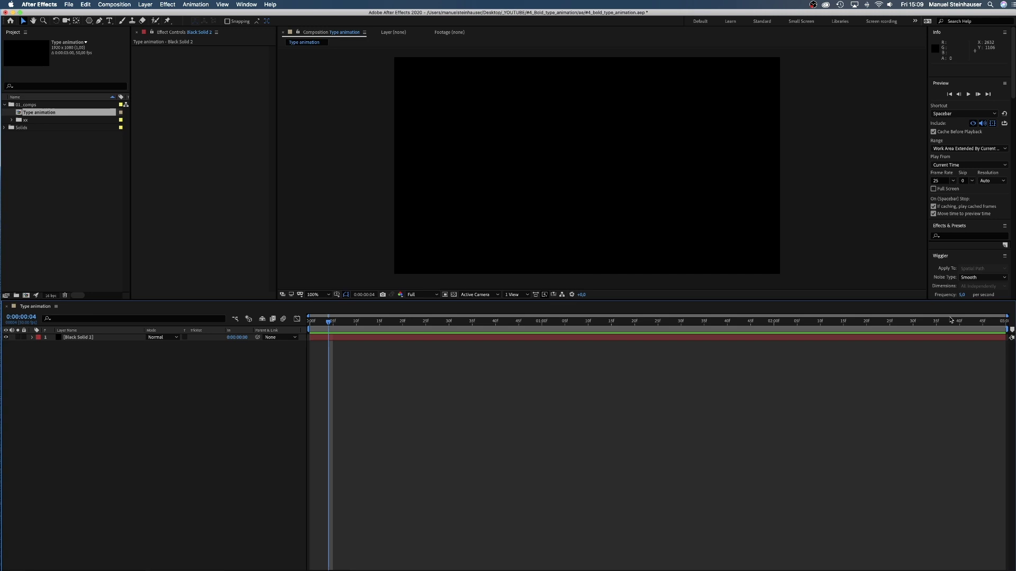
drag(1012, 329, 331, 329)
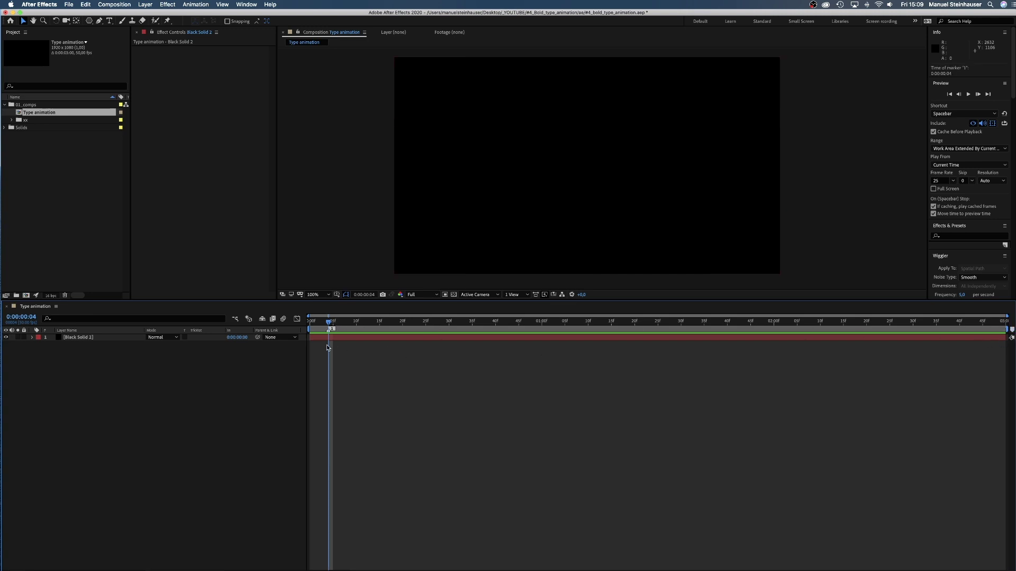
click(20, 317)
text(12)
key(Return)
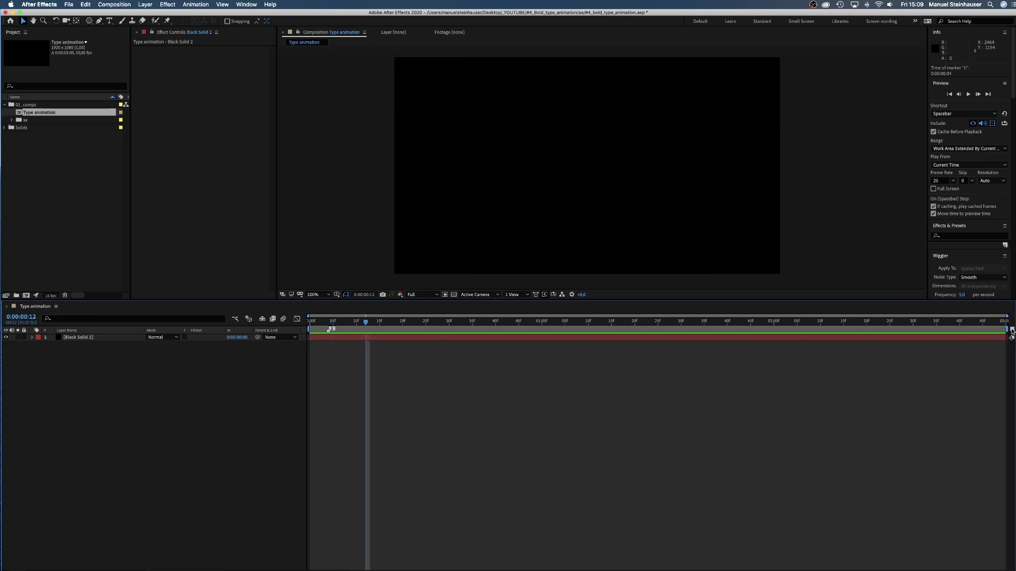
drag(1012, 329, 373, 329)
Place composition markers 3 and 4 at frames 20 and 28
click(20, 317)
text(20)
key(Return)
drag(1012, 329, 424, 329)
click(21, 316)
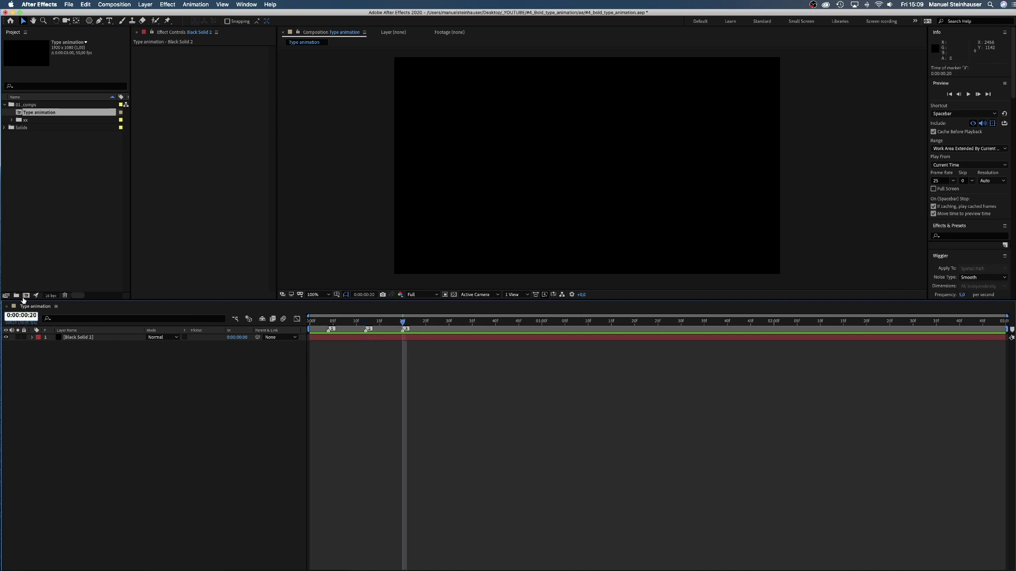
text(28)
key(Return)
drag(1004, 329, 442, 329)
Place composition markers 5 and 6 at frames 32 and 36
click(21, 316)
text(32)
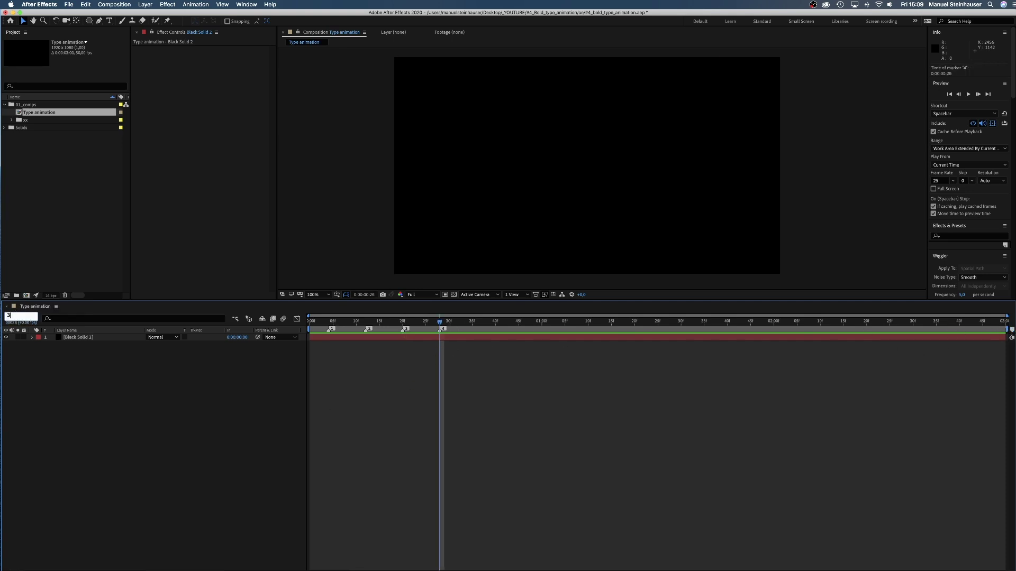
key(Return)
drag(847, 336, 460, 349)
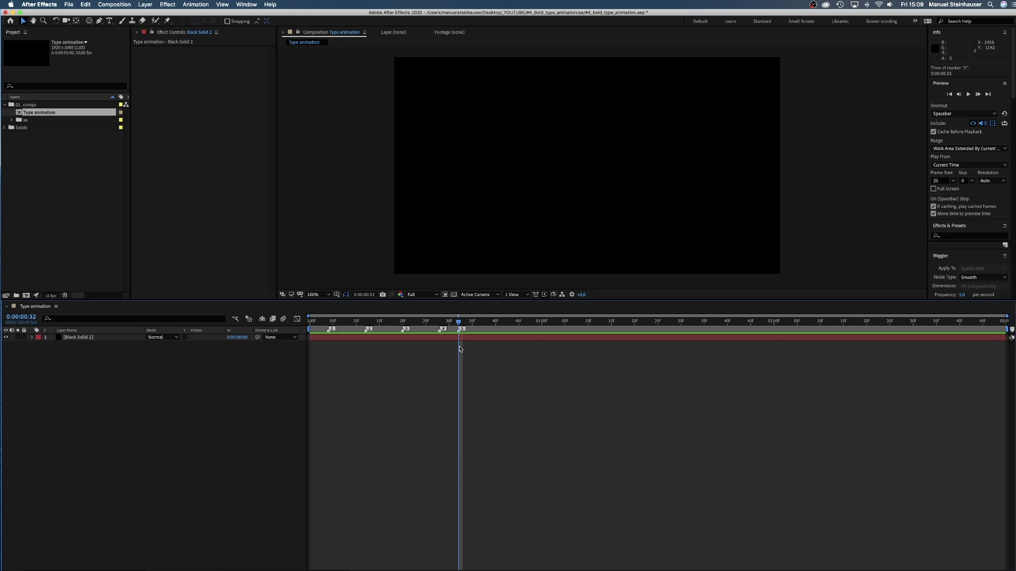
click(21, 317)
text(36)
key(Return)
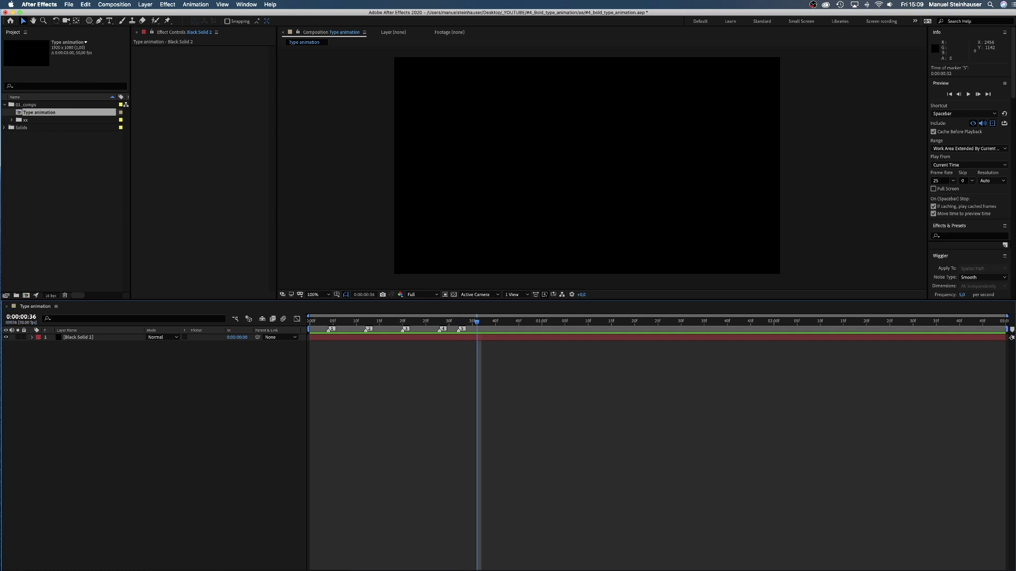
drag(1010, 332, 620, 338)
Place composition markers 7 and 8 at frames 38 and 40
click(21, 316)
text(38)
key(Return)
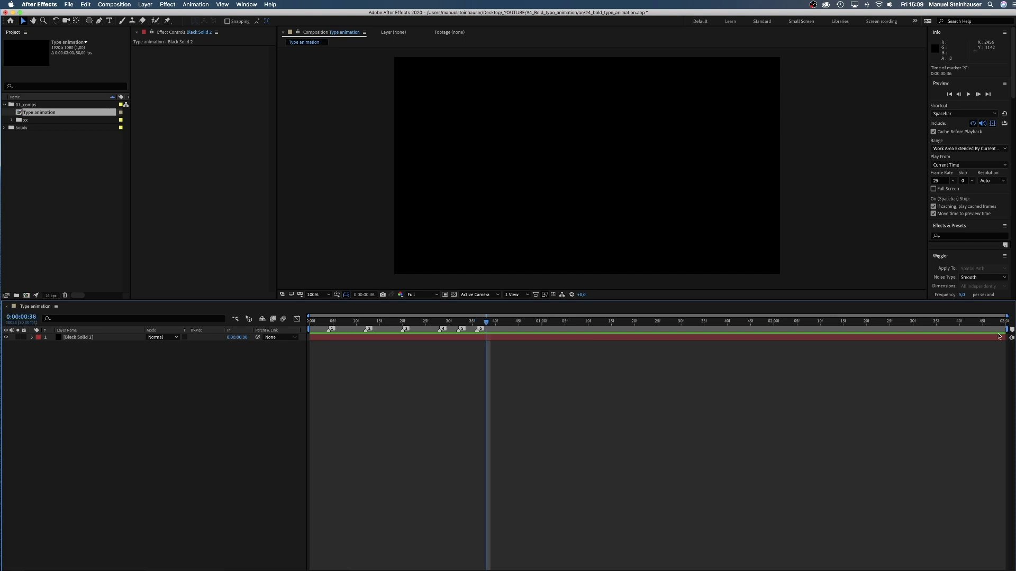
drag(1011, 333, 487, 341)
click(21, 317)
text(40)
key(Return)
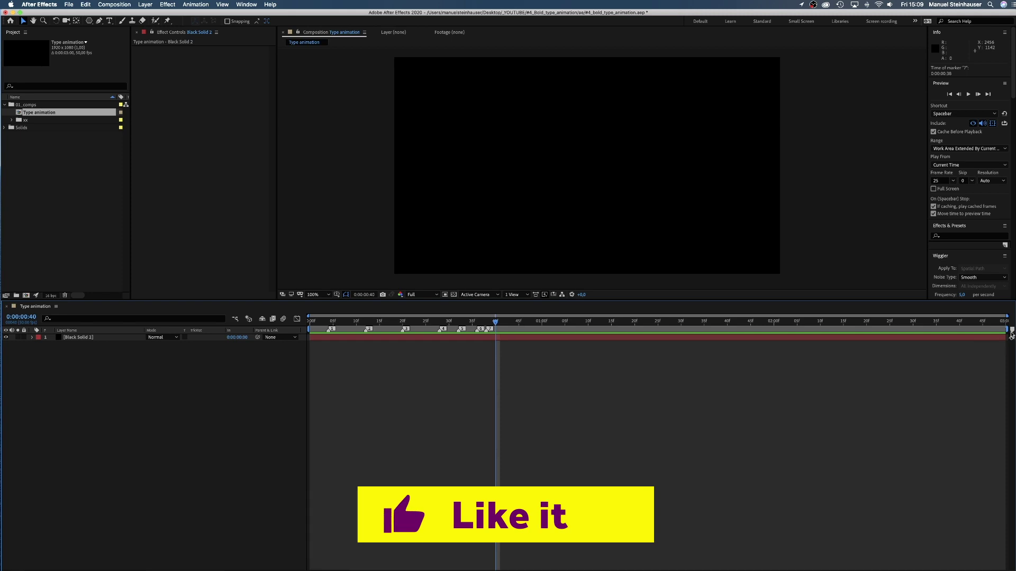
drag(1010, 330, 497, 344)
Place composition markers 9 and 10 at frames 44 and 48
click(21, 317)
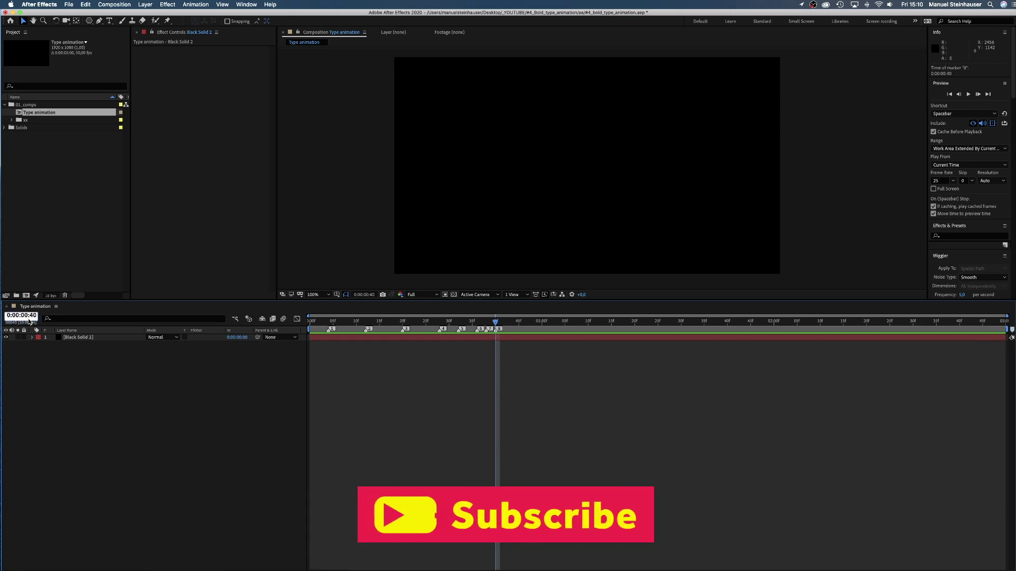
text(44)
key(Return)
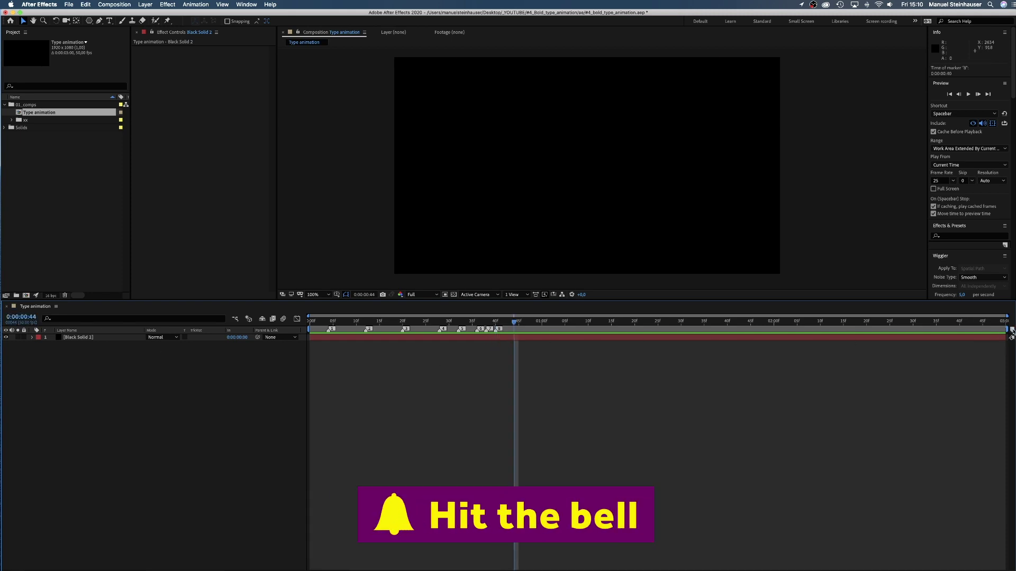
drag(526, 339, 516, 337)
click(21, 316)
text(48)
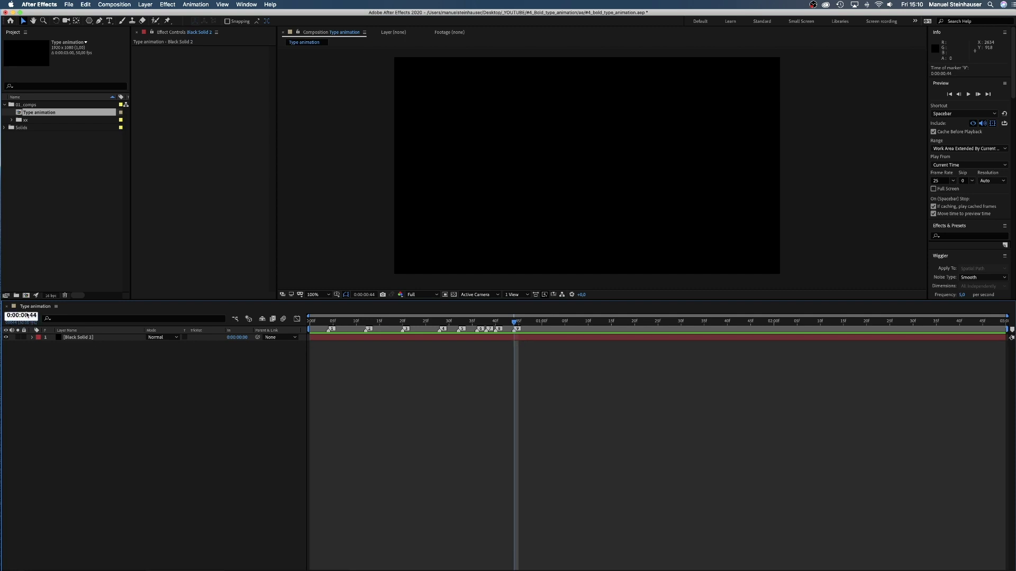
key(Return)
click(1011, 329)
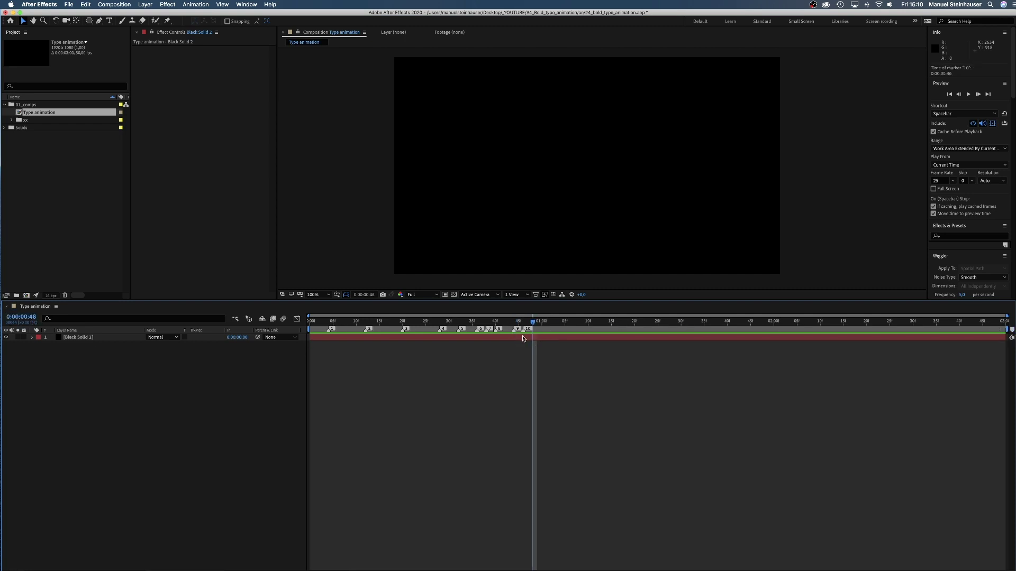
Return to the first frame and show the grid and the Title/Action Safe guides over the composition
key(equal)
scroll(349, 506, left, 3)
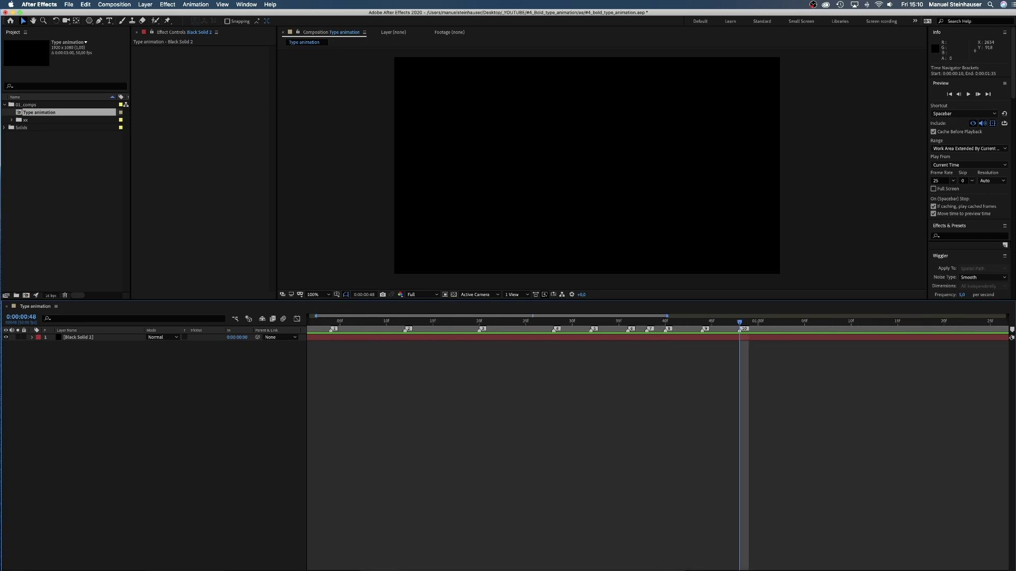
drag(751, 323, 257, 374)
click(98, 20)
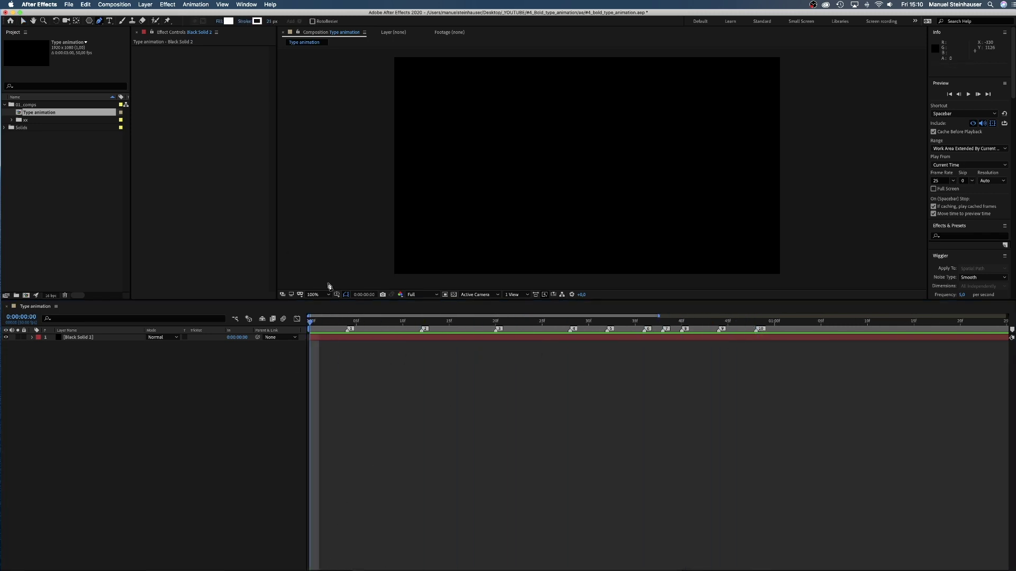
click(336, 294)
click(347, 321)
click(336, 294)
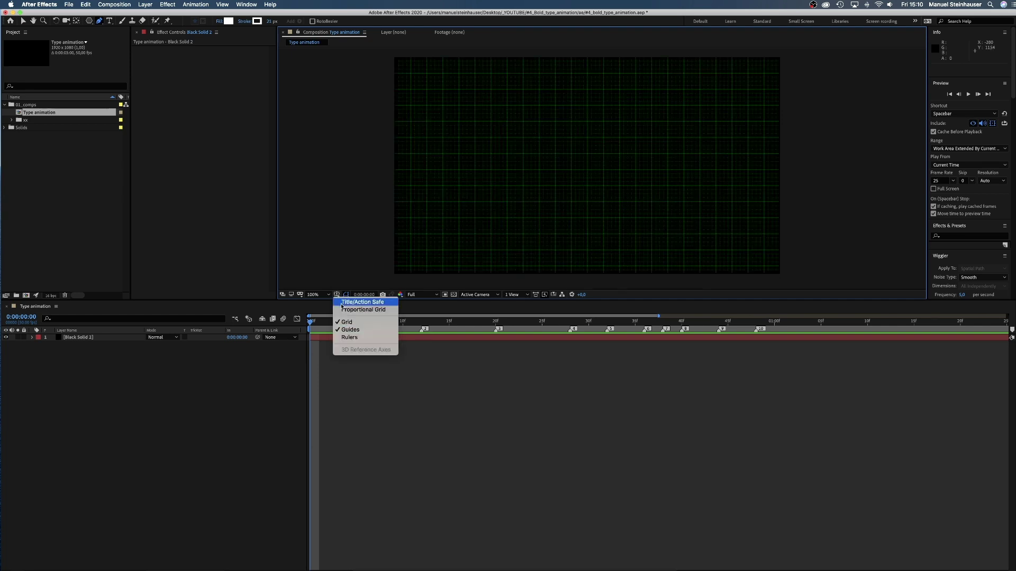
click(362, 302)
Draw an open three-point chevron pointing upward near the composition's centre with the Pen tool, symmetric about the vertical centre line
click(555, 169)
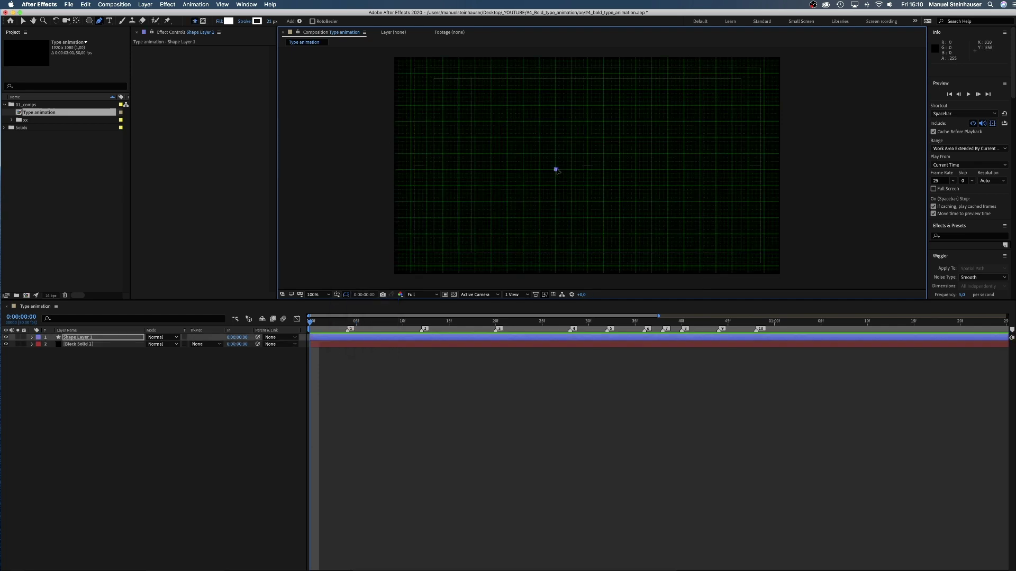
click(619, 170)
key(v)
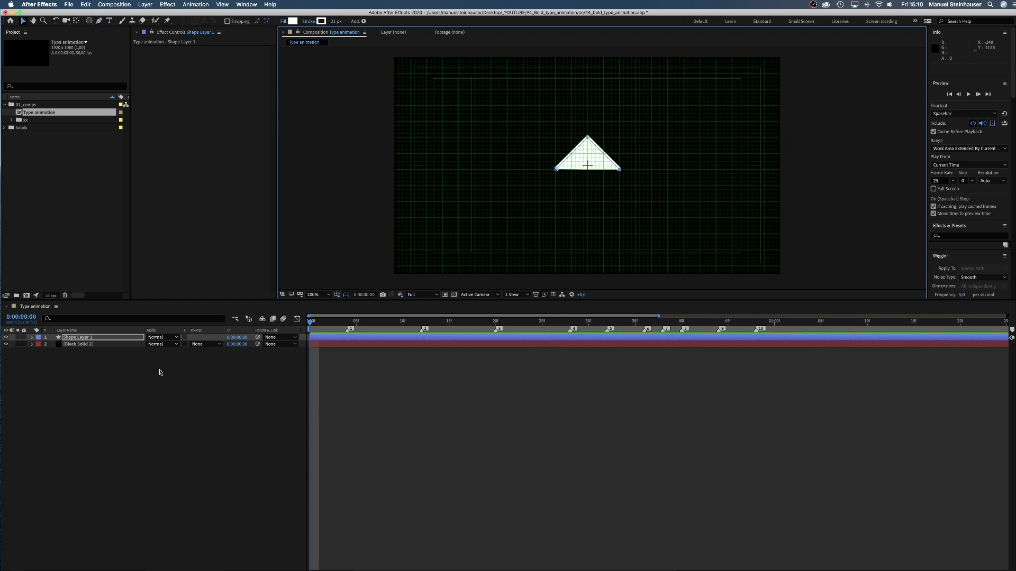
Hide the chevron's fill and set its stroke width to 4 px
click(32, 337)
click(39, 344)
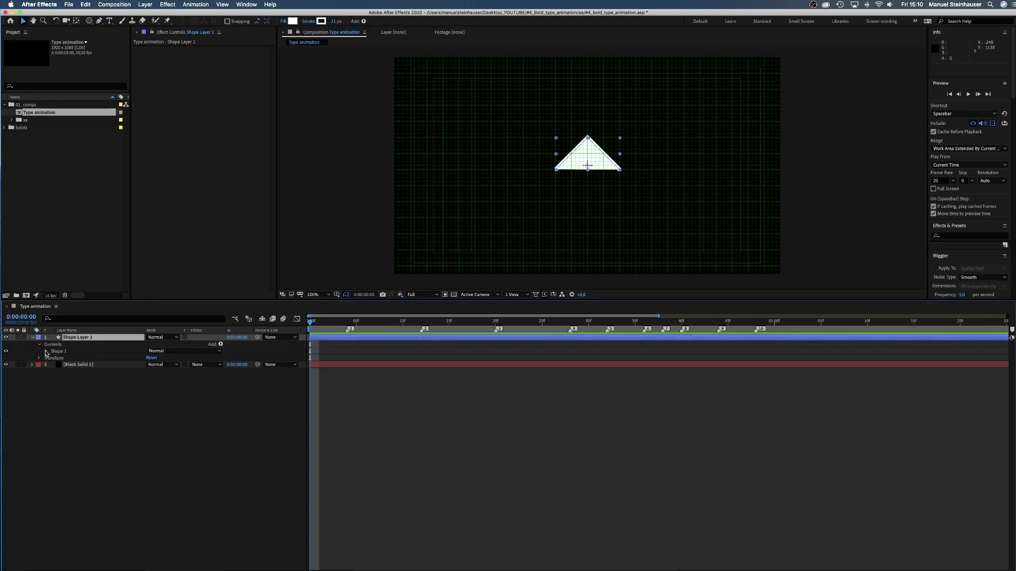
click(46, 352)
click(5, 372)
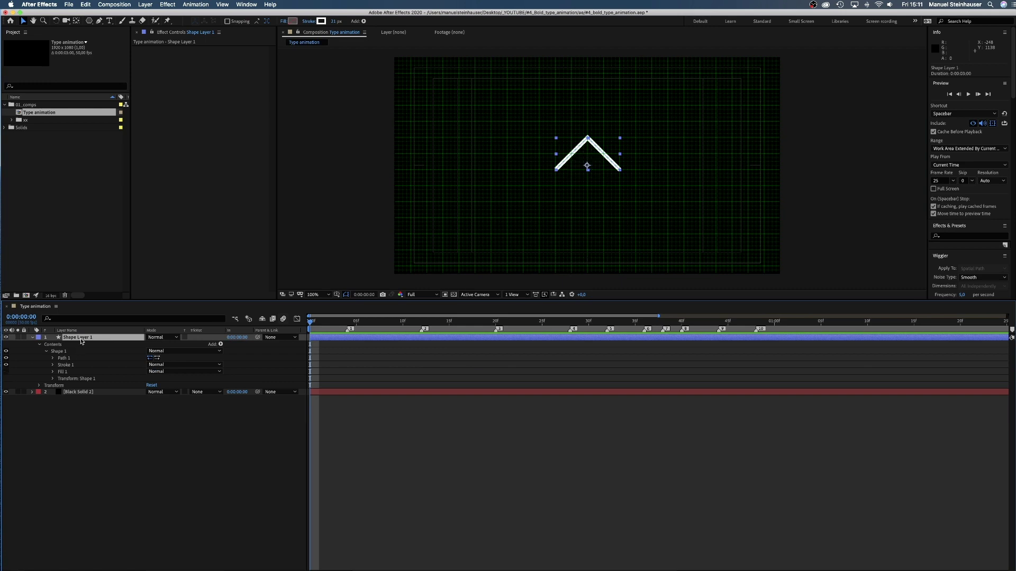
click(64, 365)
click(335, 21)
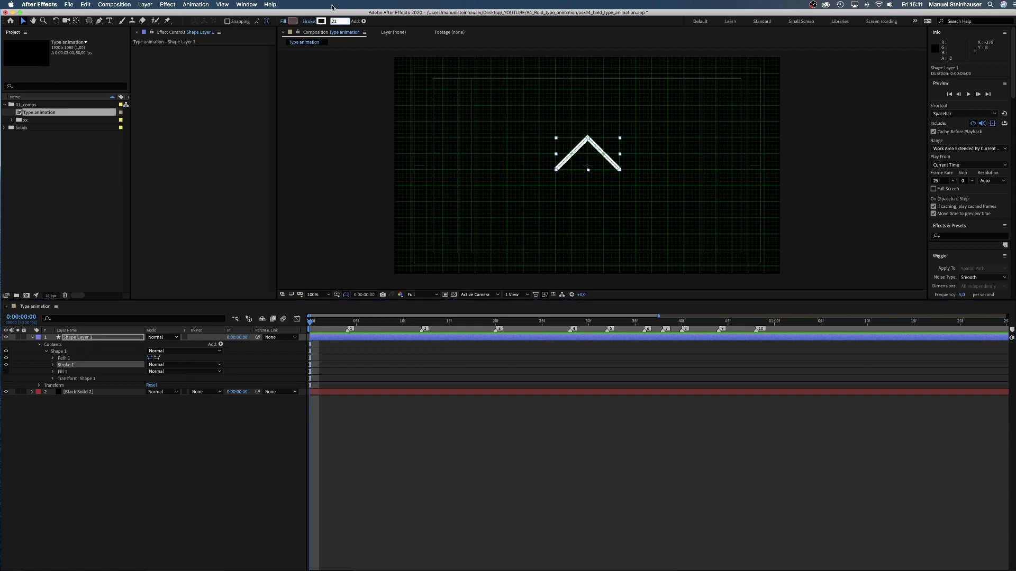
text(4)
key(Return)
Rename the chevron's shape layer as arrow
click(80, 337)
key(Return)
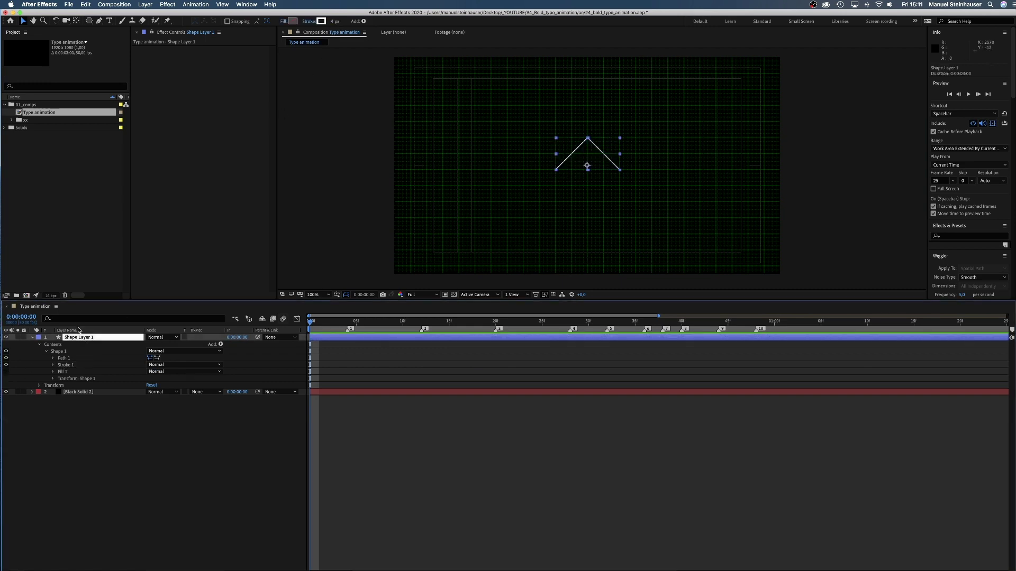
text(arrow)
key(Return)
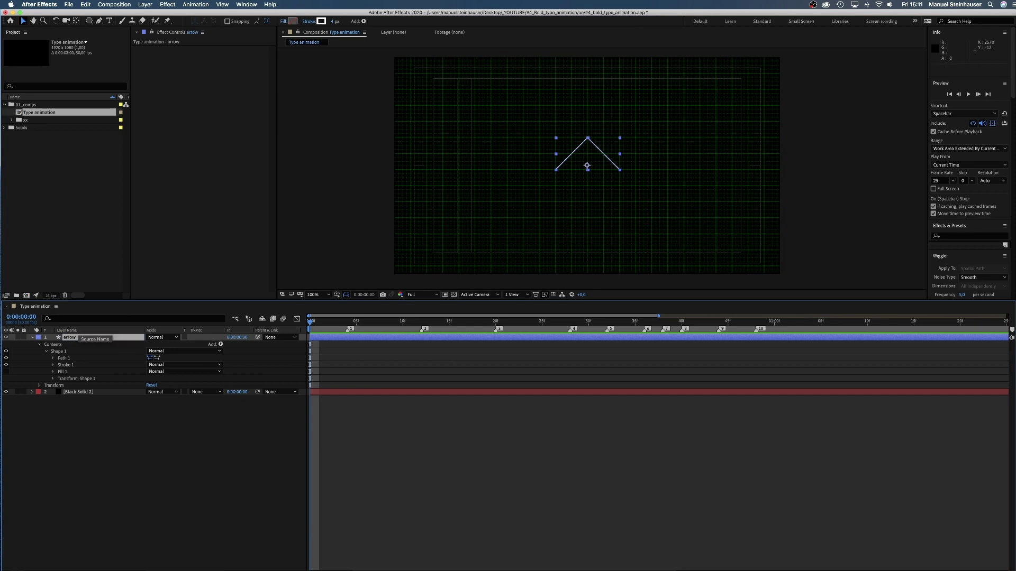
Hide the grid and the Title/Action Safe guides in the composition view
click(336, 294)
click(346, 321)
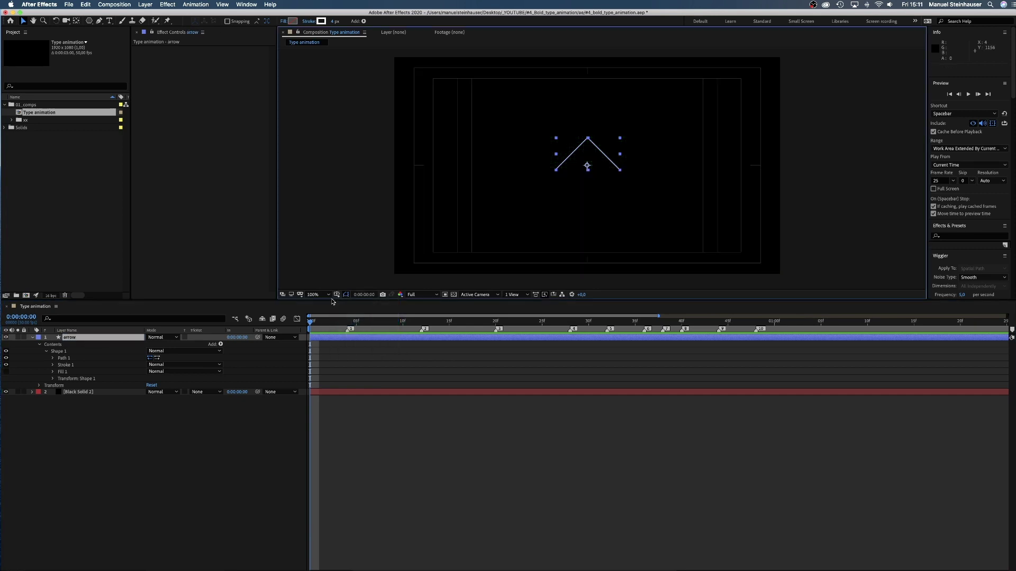
click(337, 295)
click(362, 302)
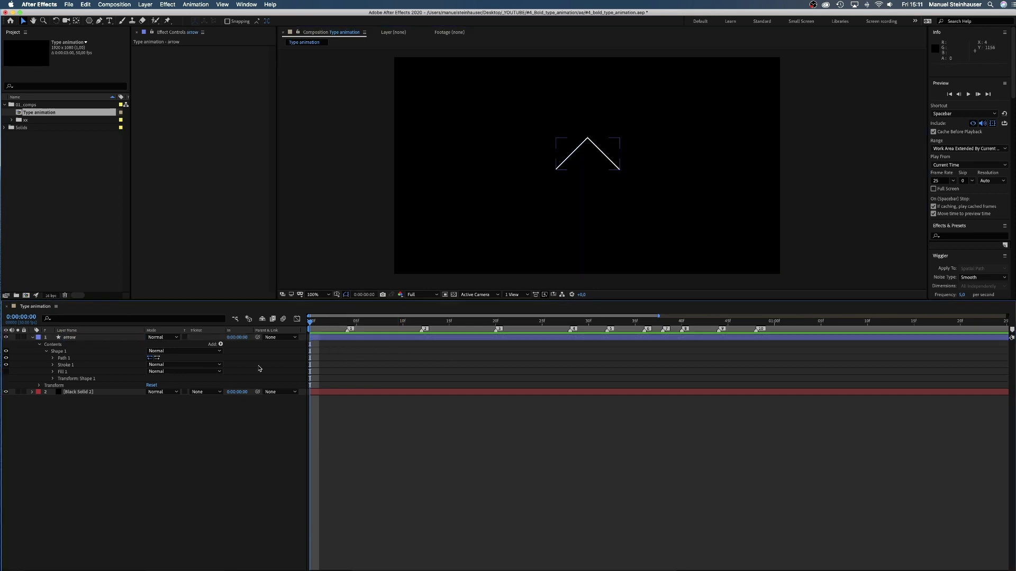
Set a Position keyframe on the arrow layer at the first frame
click(73, 338)
key(p)
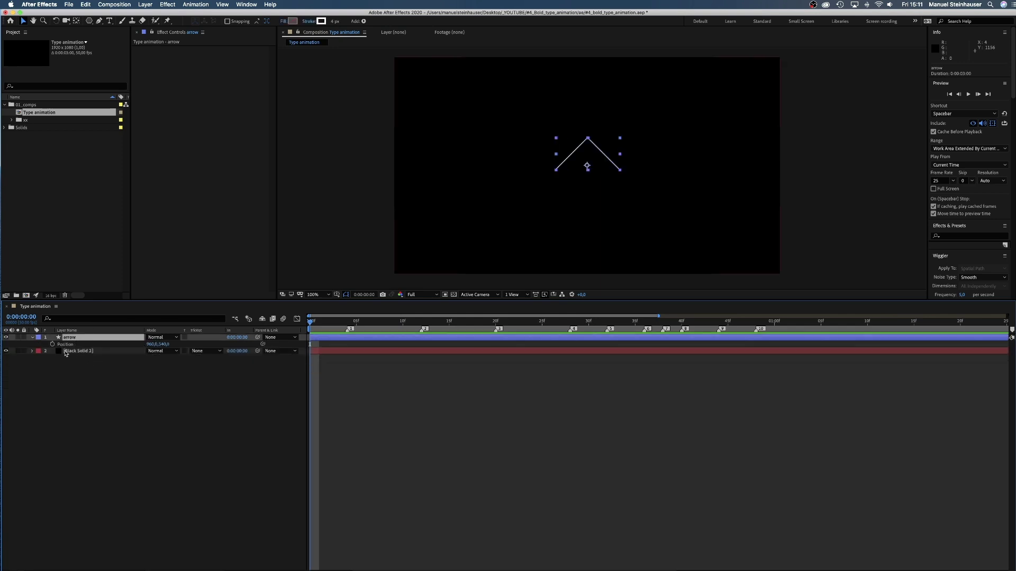
click(52, 344)
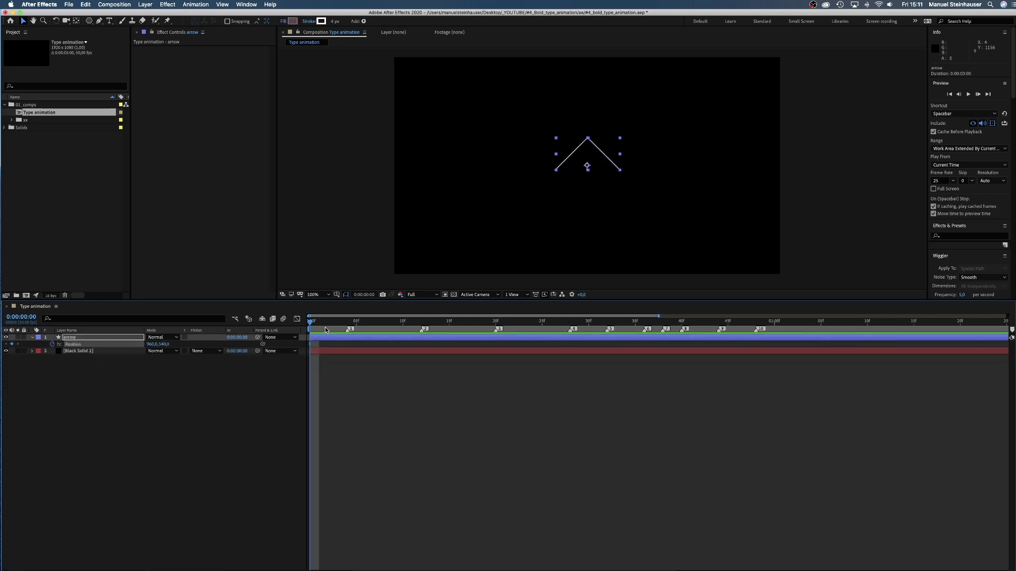
Split the arrow layer at marker 1, frame 4, and delete the part after the split
drag(325, 330, 345, 343)
key(super+shift+d)
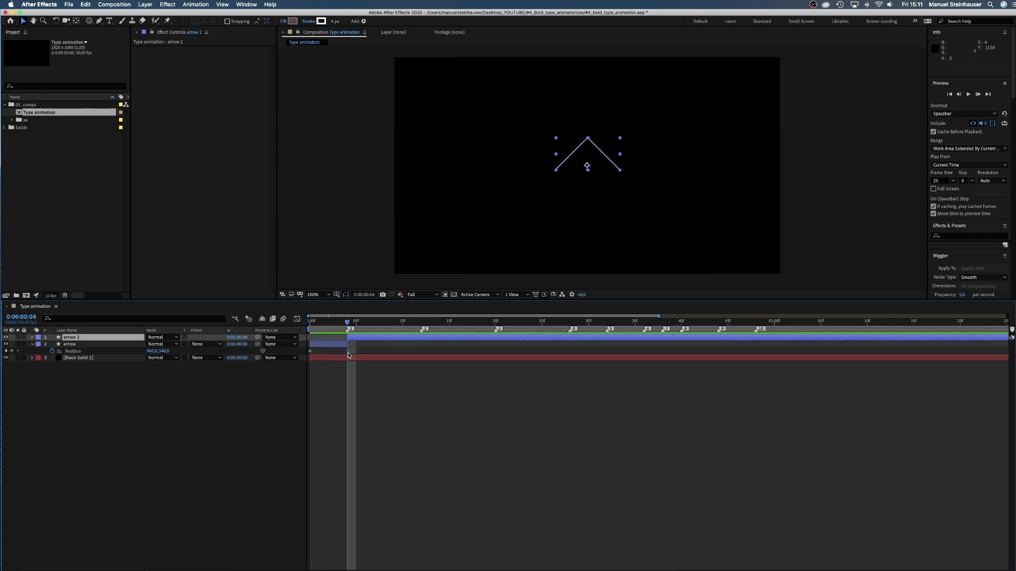
key(Delete)
At frame 3, set the arrow's vertical Position to 465 to add a second keyframe
key(Page_Up)
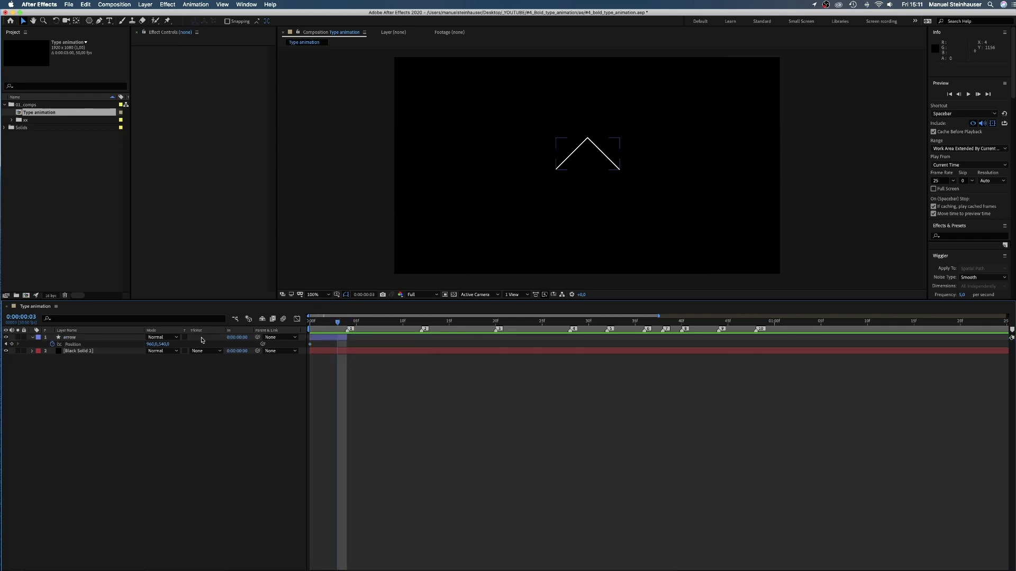
click(165, 344)
text(465)
key(Return)
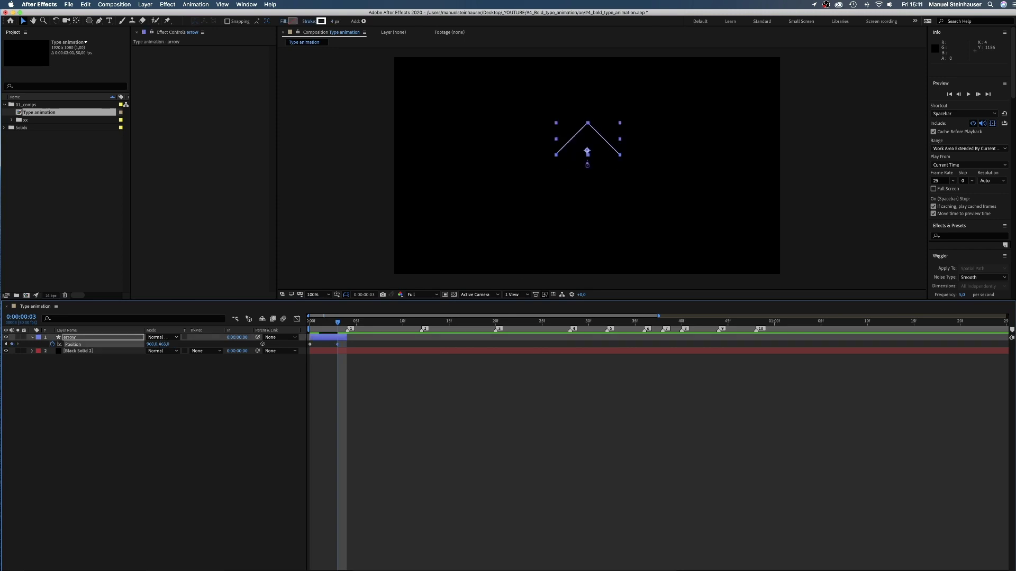
Shape the arrow's Position speed graph so the move starts slowly and peaks sharply at the second keyframe
click(297, 319)
drag(312, 352, 418, 542)
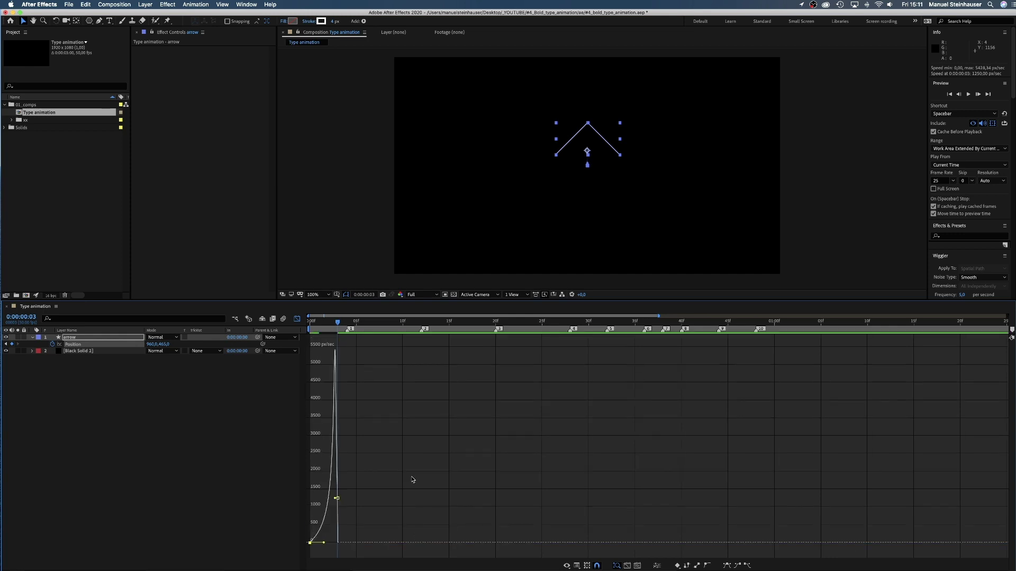
drag(317, 320, 298, 319)
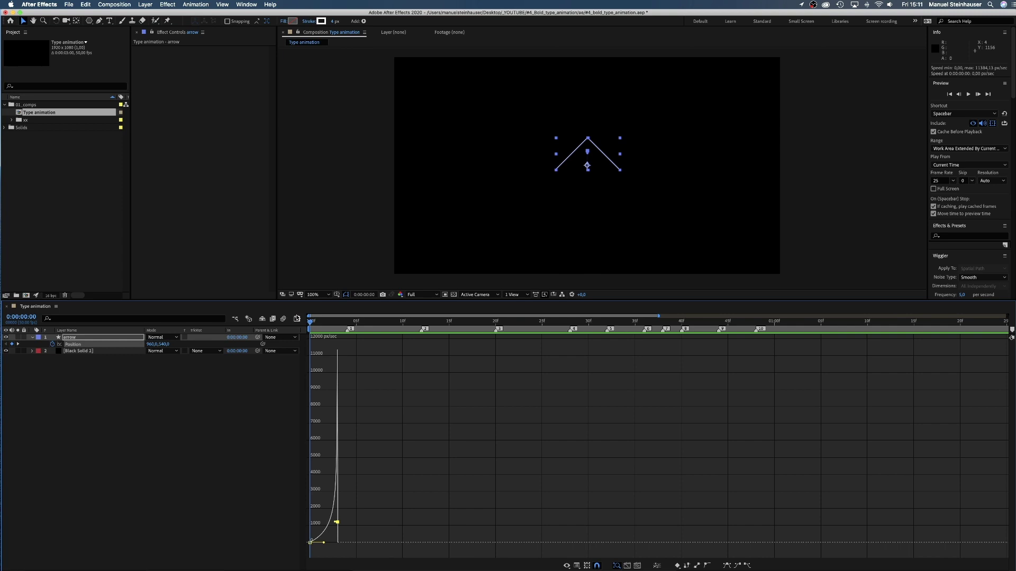
key(shift+F3)
click(243, 445)
Create a white rectangle shape layer filling the whole composition, with the playhead at marker 1, frame 4
drag(322, 322, 347, 321)
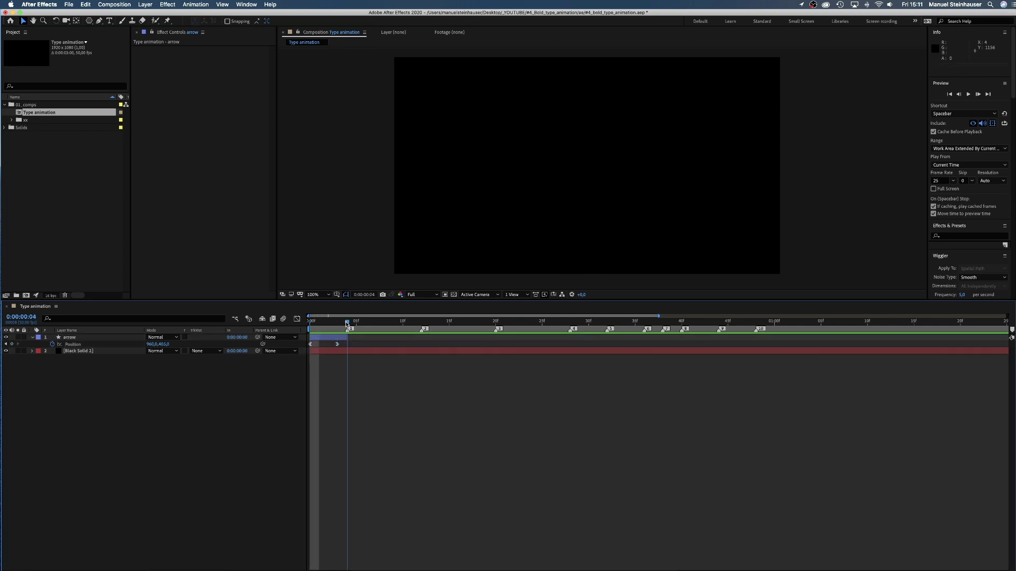
drag(89, 22, 109, 23)
double_click(89, 21)
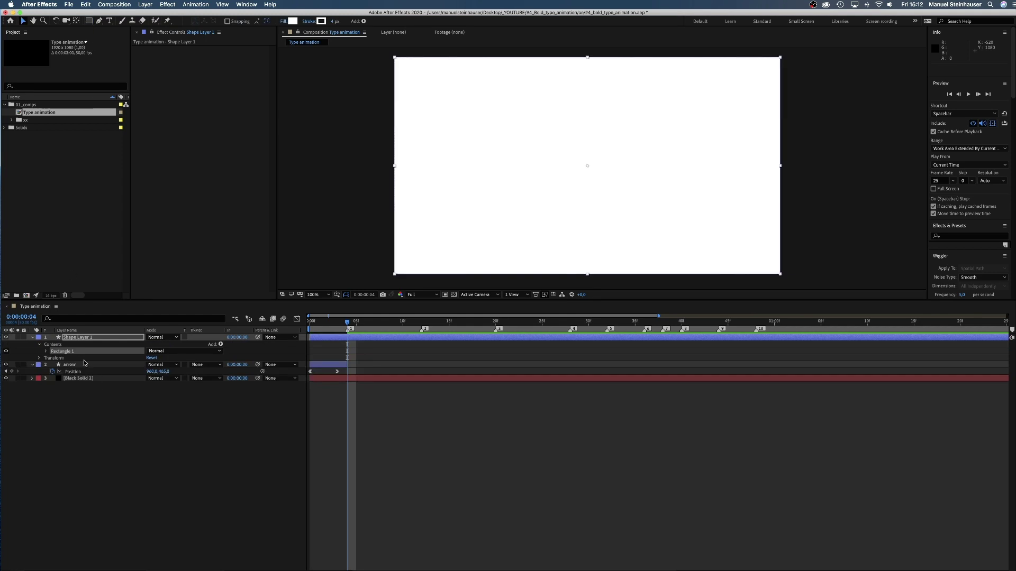
Set the rectangle path's size to 900 by 500 and turn off its stroke
click(46, 352)
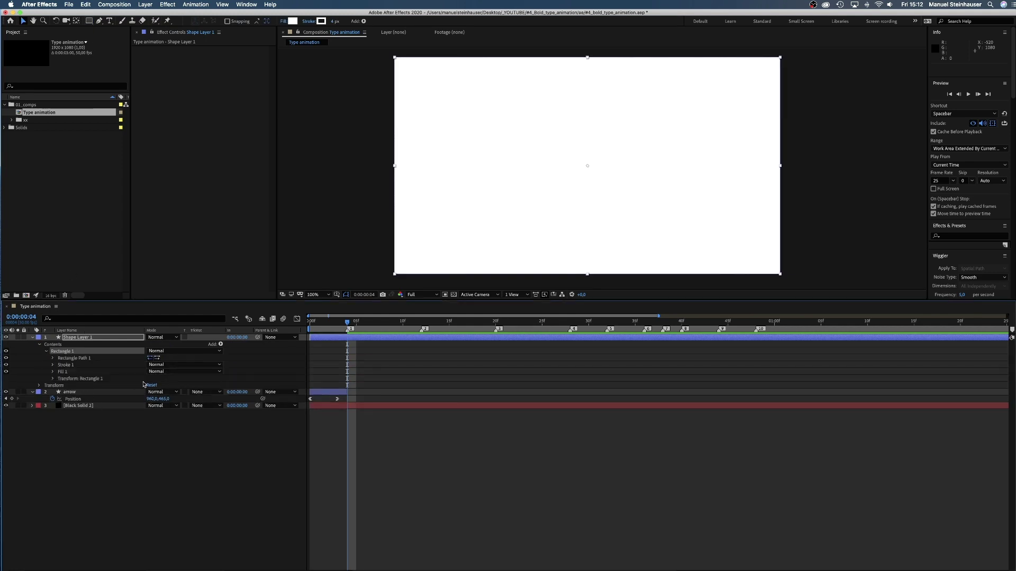
click(52, 359)
click(159, 365)
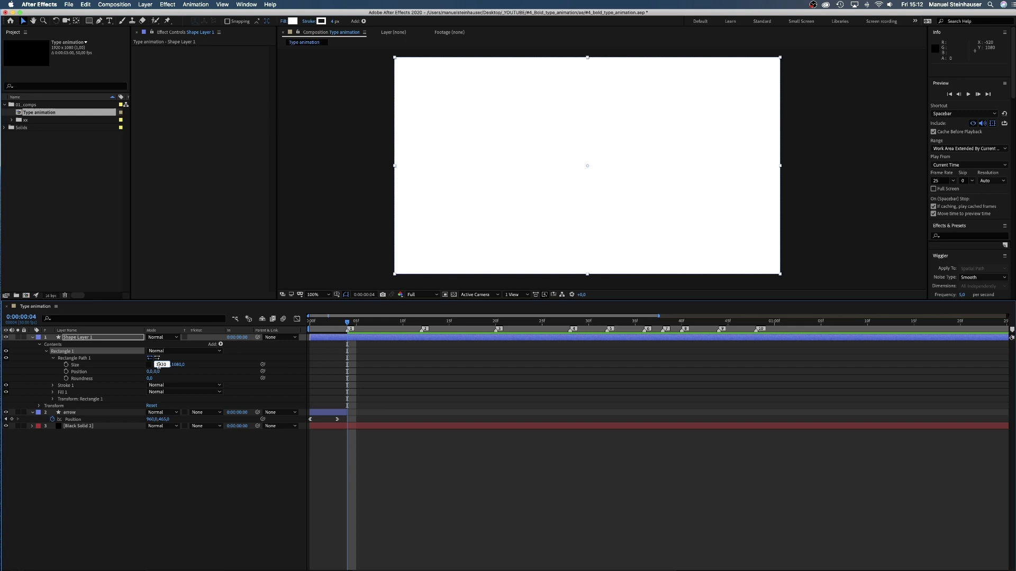
key(Tab)
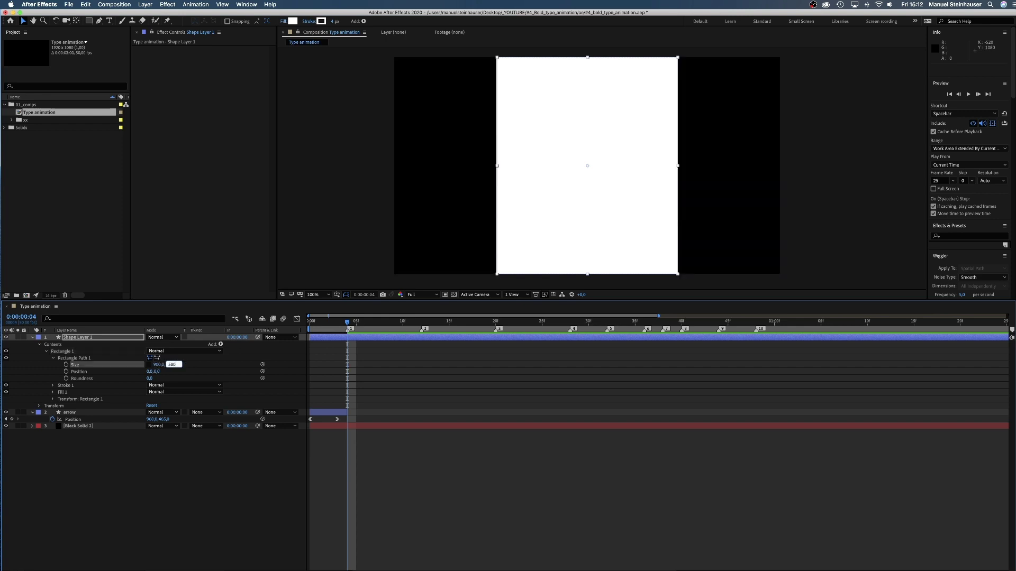
key(Return)
click(6, 385)
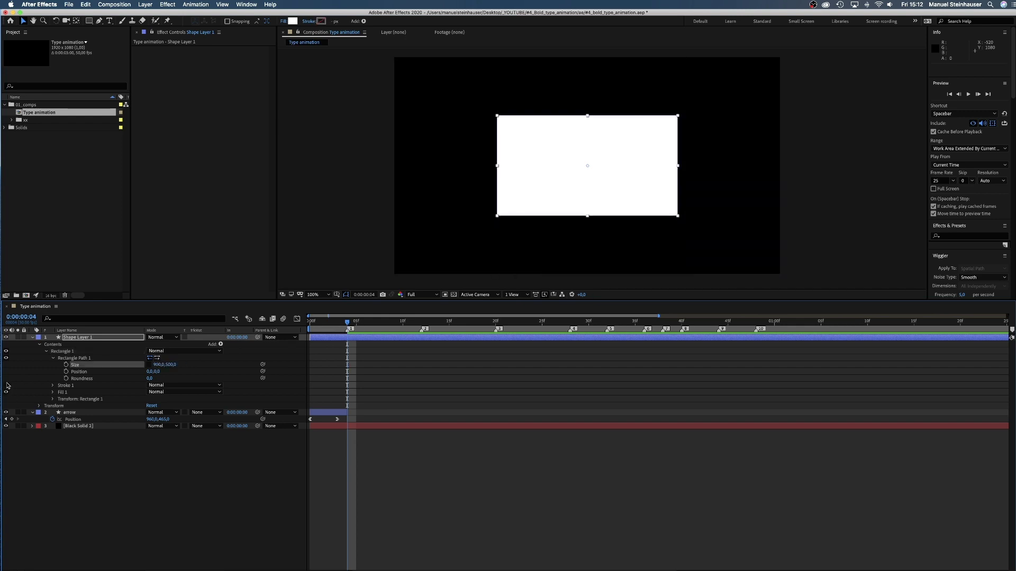
click(33, 337)
Trim the rectangle layer to start at marker 1, frame 4, and end at marker 2, frame 12
drag(309, 338, 347, 345)
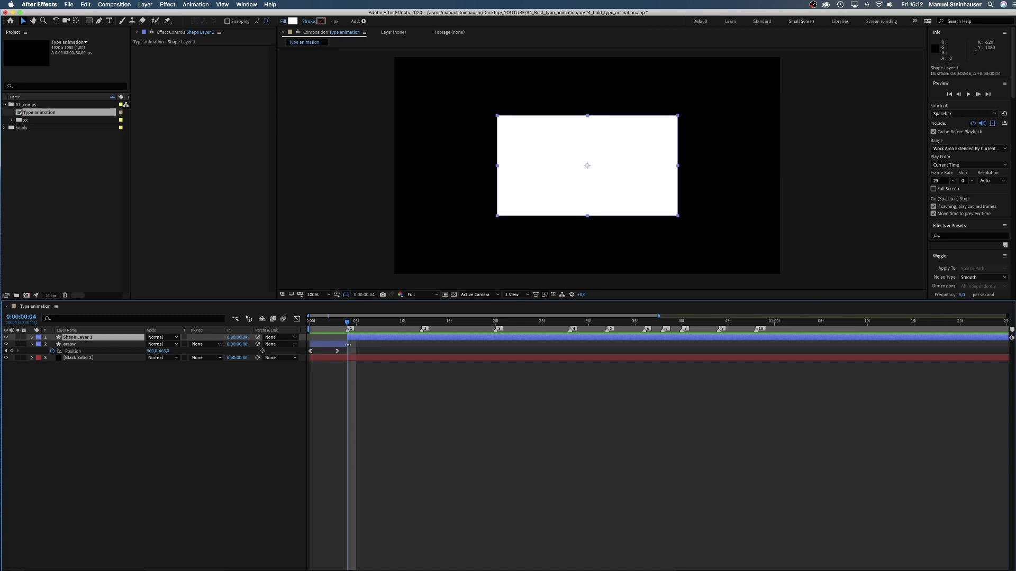
drag(414, 325, 422, 326)
key(super+shift+d)
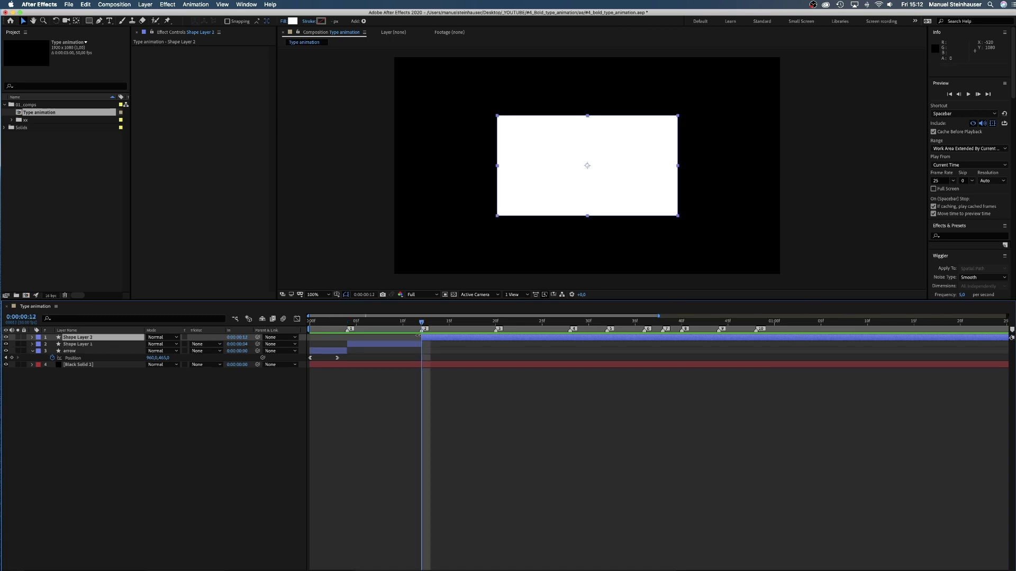
key(Delete)
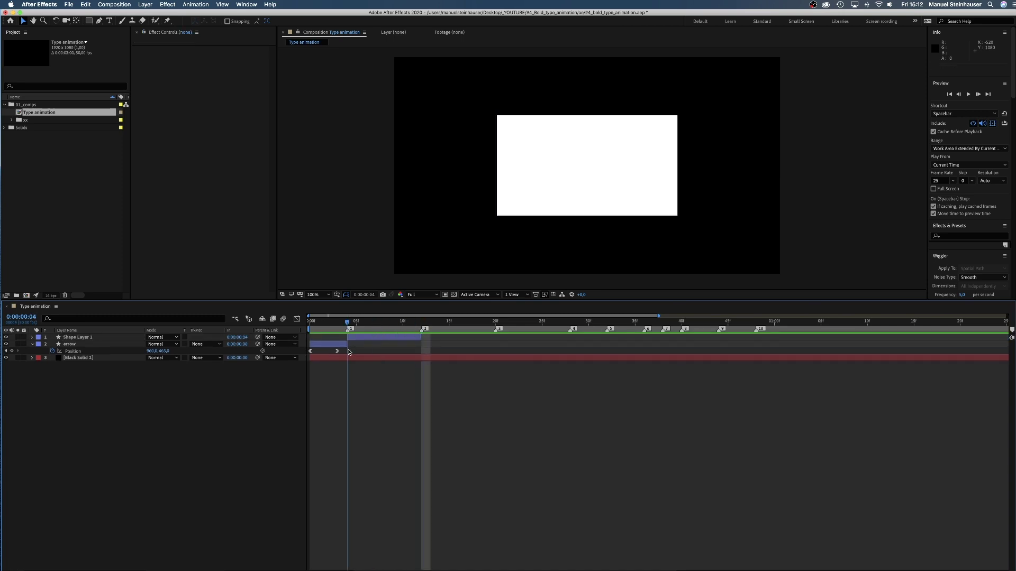
Return to frame 4 and add a text layer reading "This" inside the white rectangle
key(i)
click(109, 23)
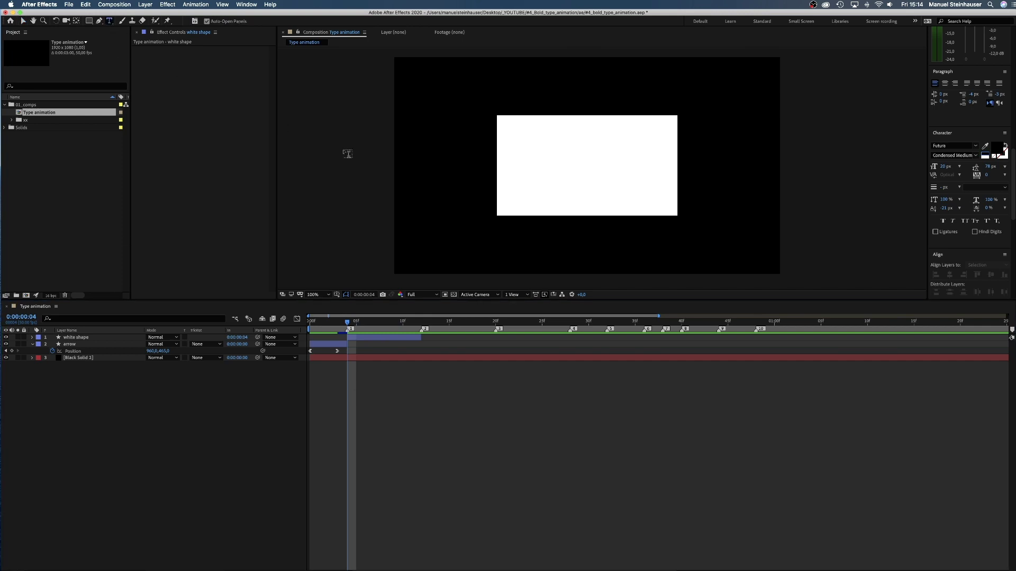
click(566, 195)
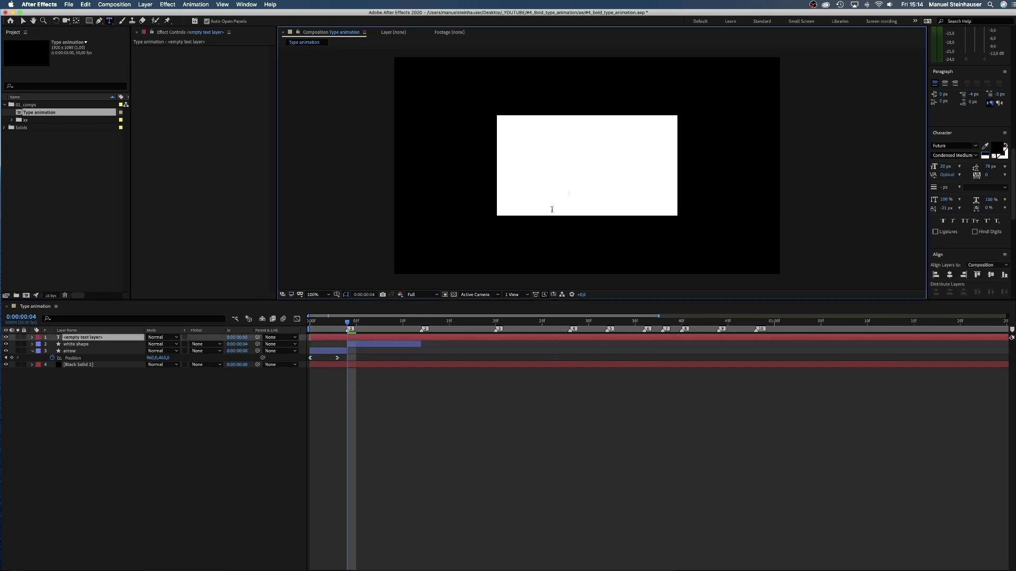
text(This)
click(23, 21)
Change the "This" text's font to Helvetica Bold
click(948, 146)
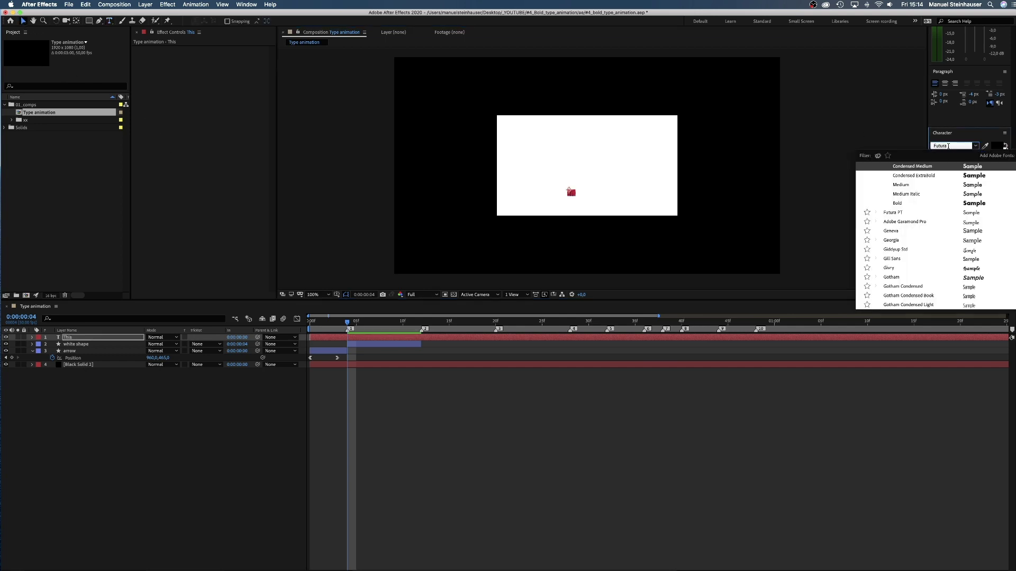
text(Helvetic)
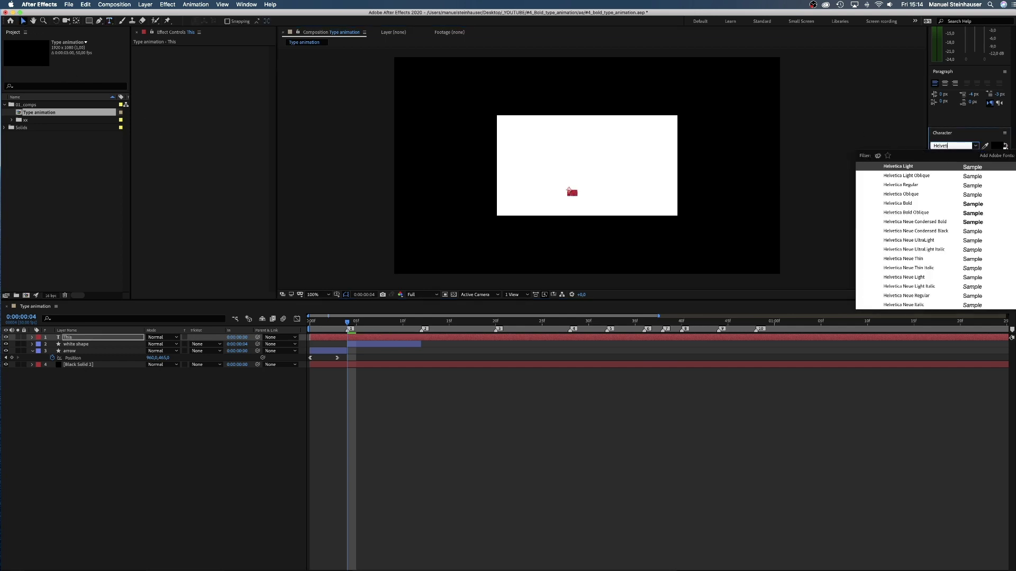
click(909, 206)
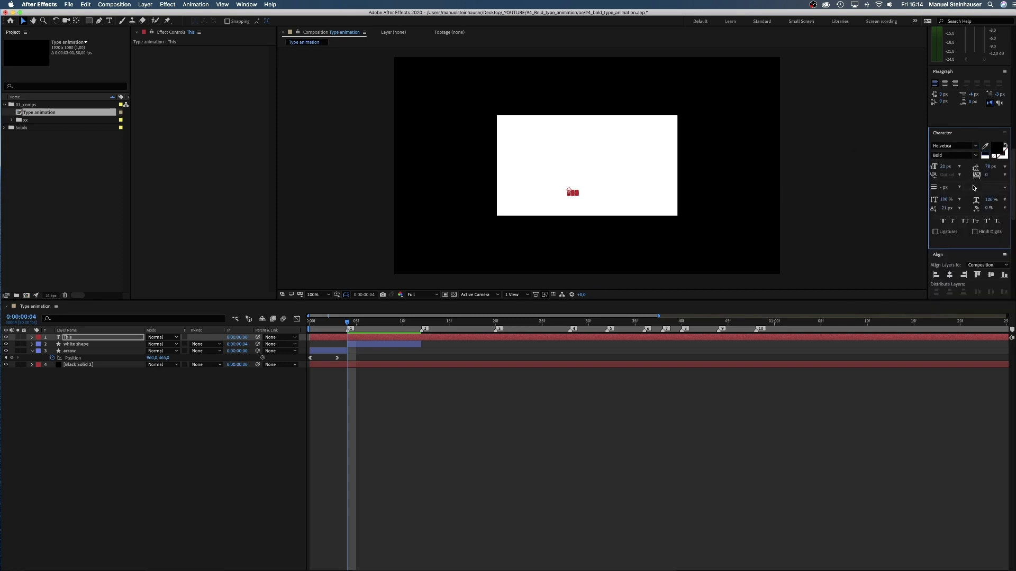
Set the "This" text's font size to 500 px and its tracking to 40
click(945, 168)
text(500)
key(Return)
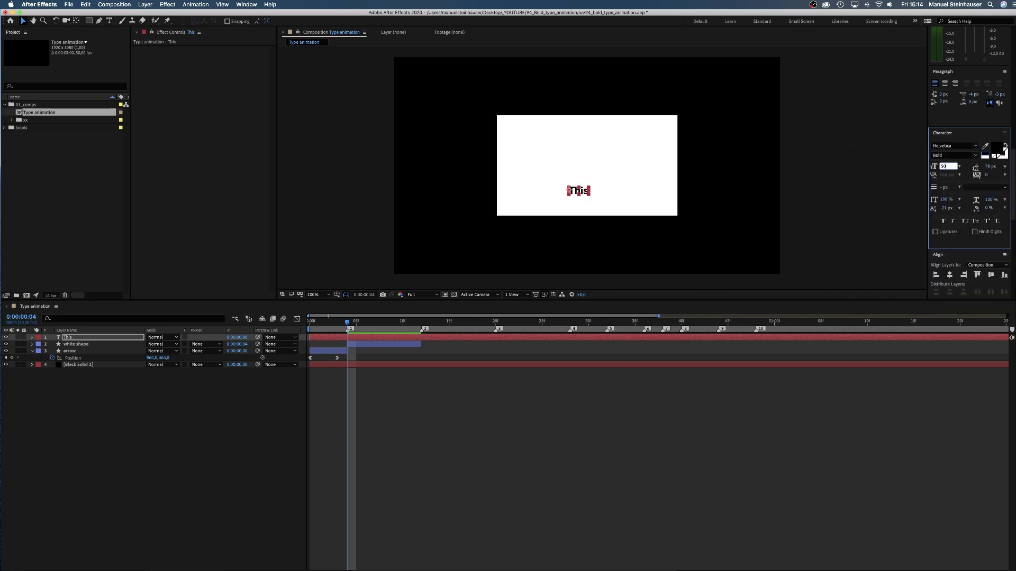
key(4)
click(985, 175)
text(40)
key(Return)
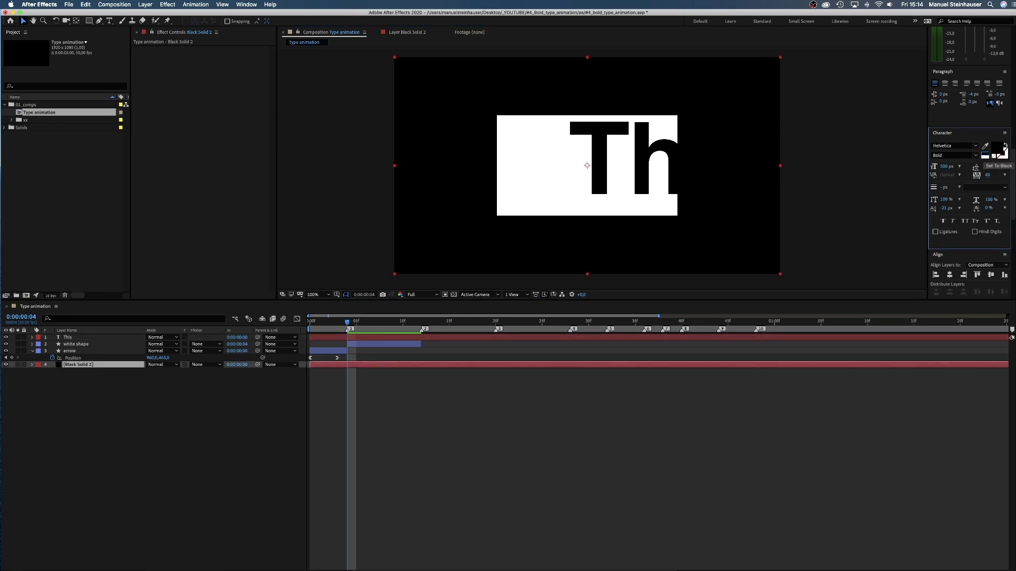
Move the "This" text down to start near the white rectangle's left edge, and trim its layer to run from frame 4 to frame 12
click(68, 337)
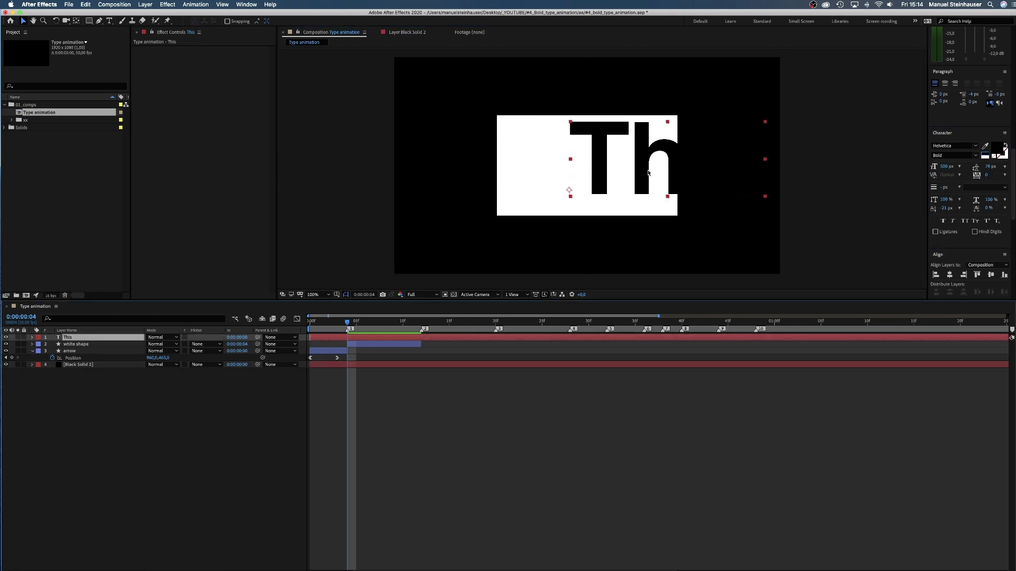
drag(648, 154, 584, 194)
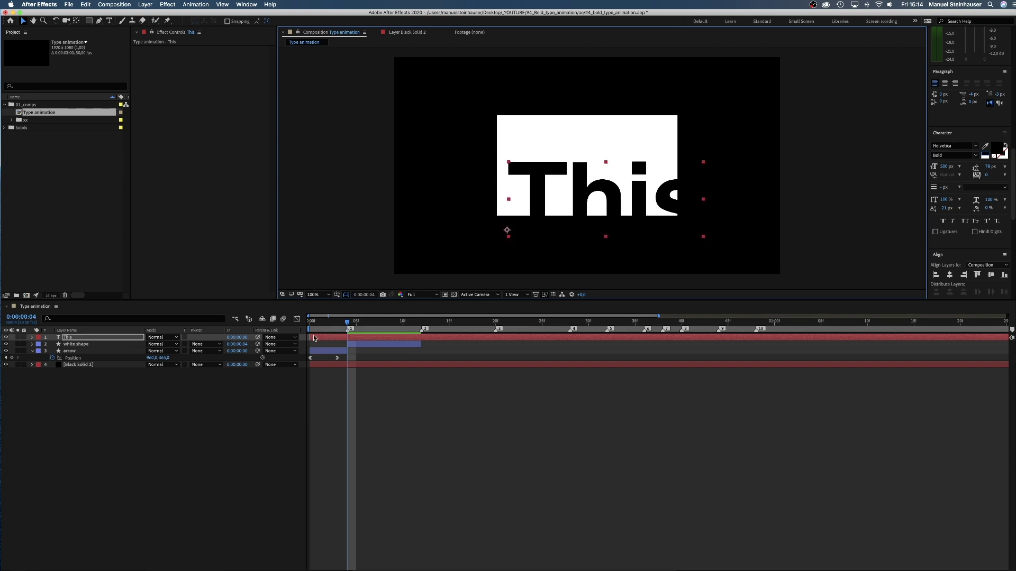
drag(309, 337, 343, 342)
drag(411, 323, 423, 322)
key(super+shift+d)
key(Delete)
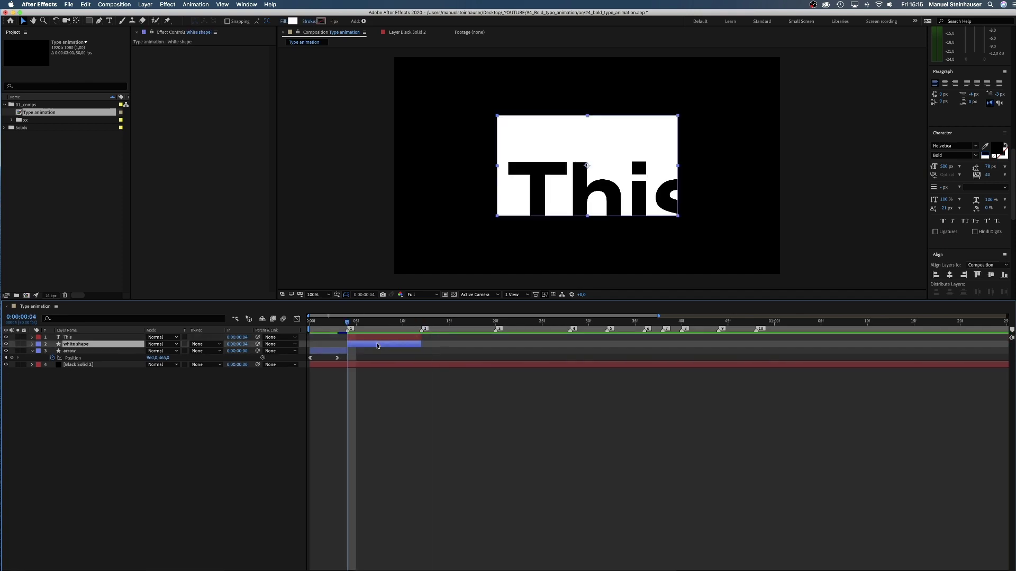
Keyframe the white shape's Position at frame 4, and raise it to a vertical Position of 317 at frame 11
key(alt+shift+p)
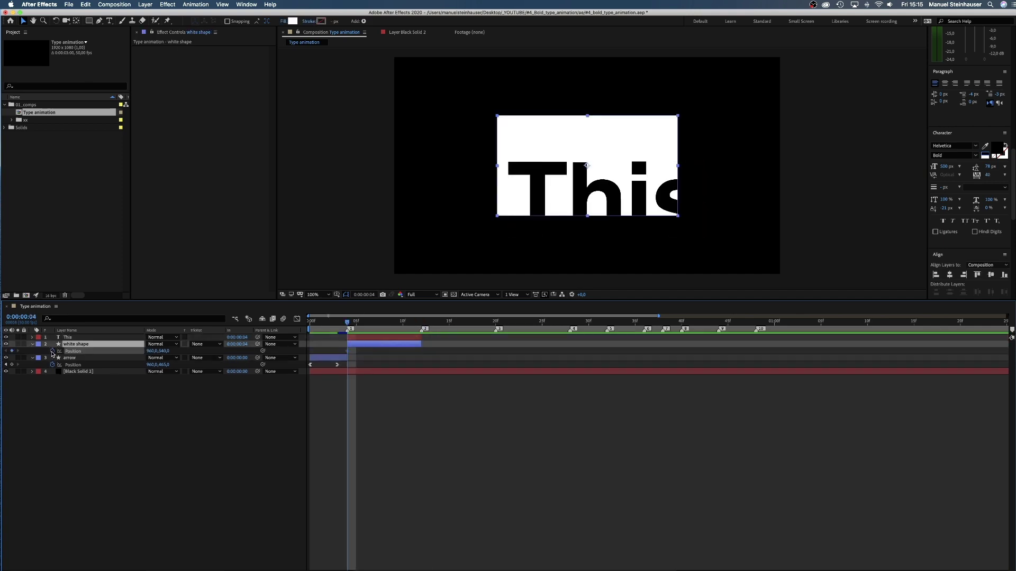
click(412, 321)
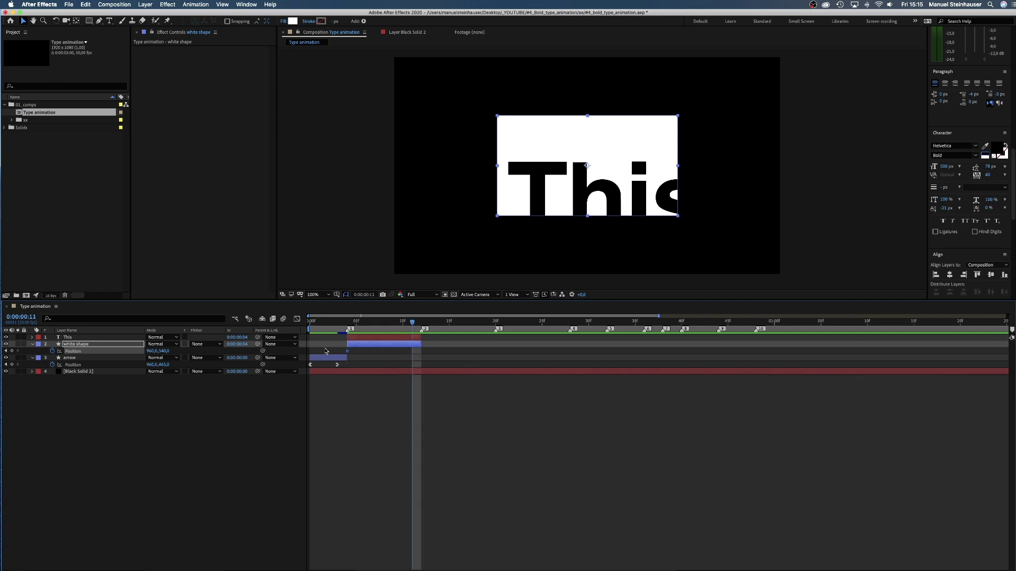
drag(159, 352, 61, 360)
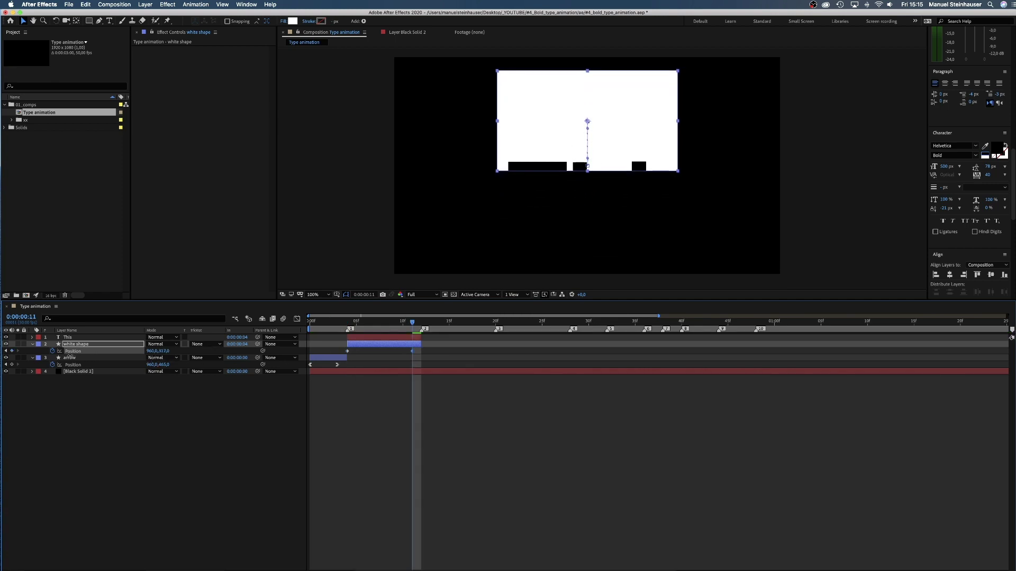
Shape the white shape's Position speed graph for a slow start and a sharp late peak, and preview the animation
right_click(347, 352)
mouse_move(391, 444)
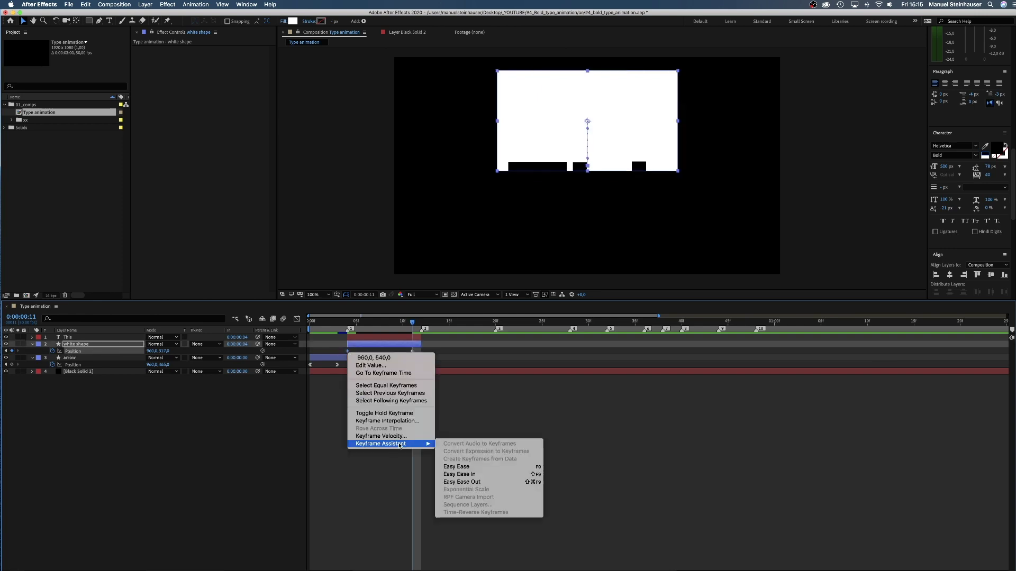
click(458, 475)
click(297, 318)
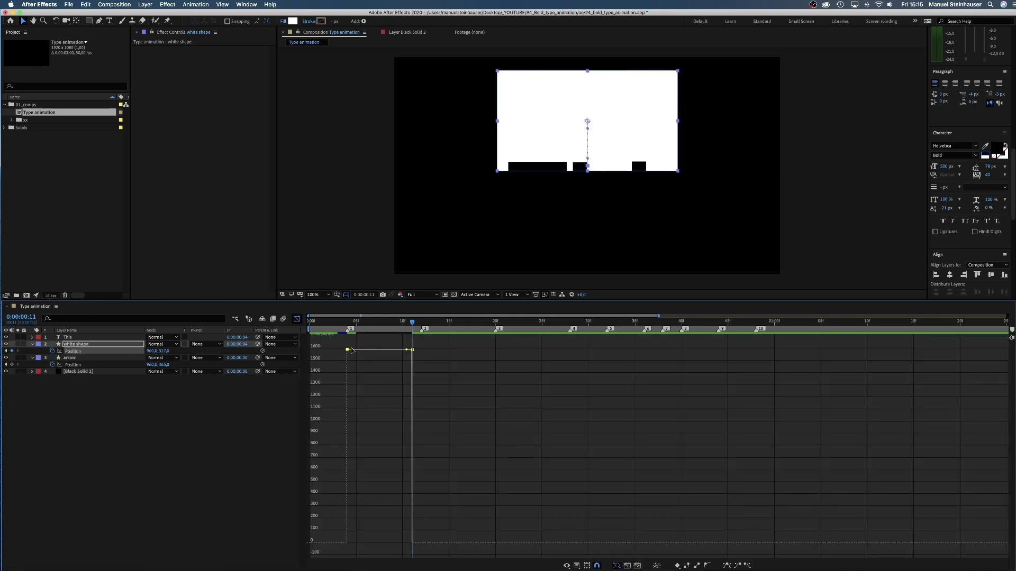
drag(352, 351, 529, 534)
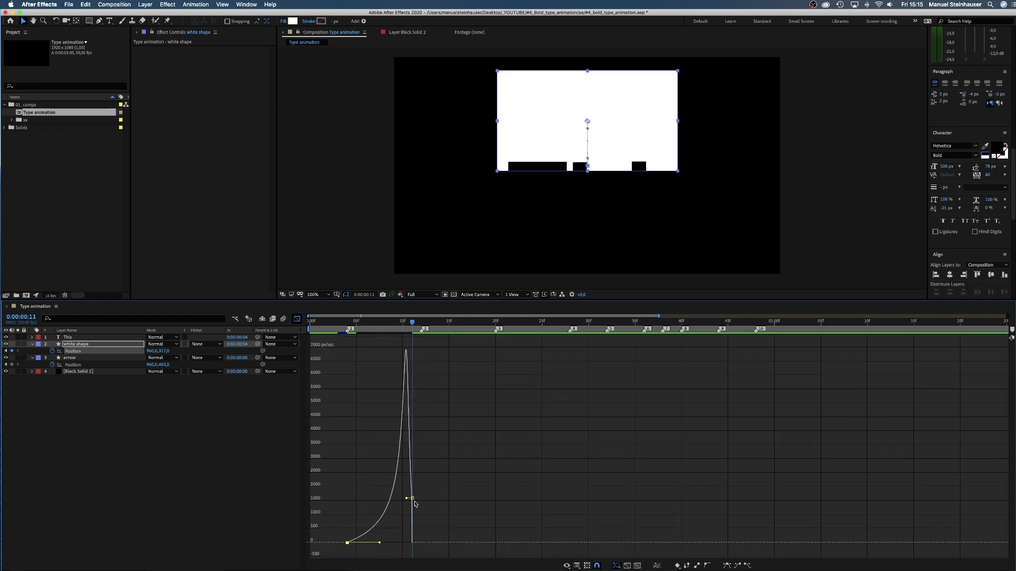
drag(406, 498, 422, 497)
click(296, 318)
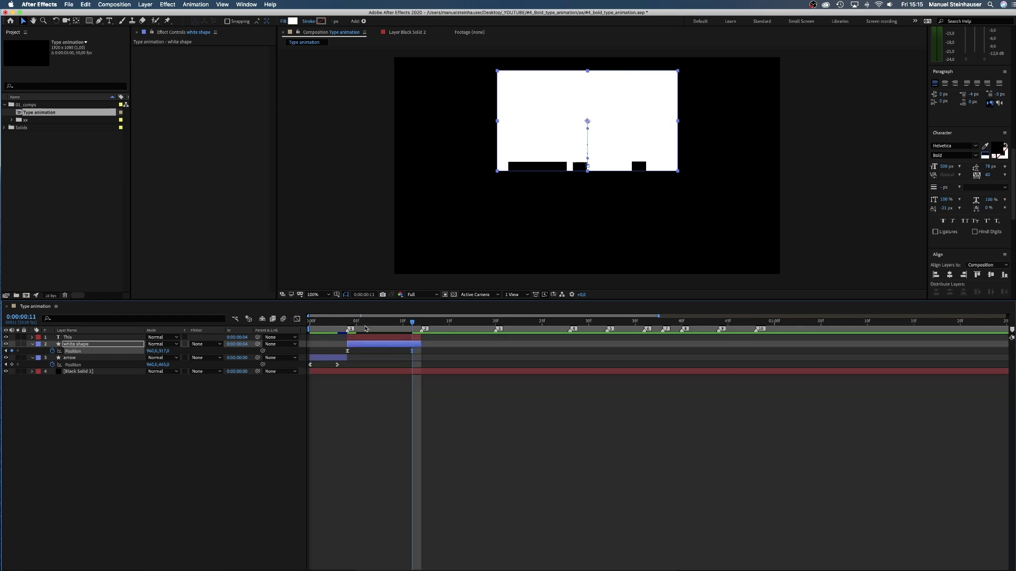
key(space)
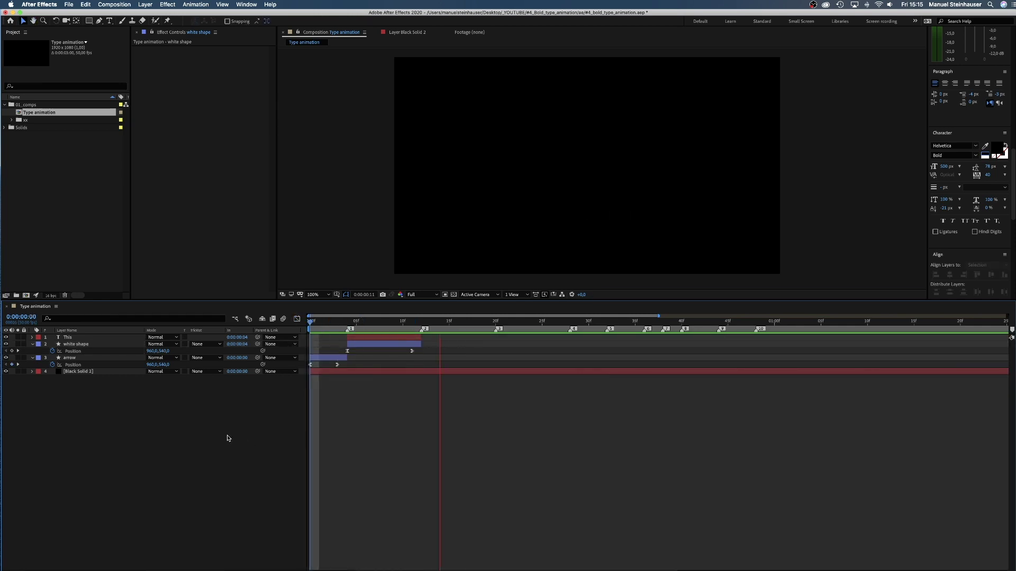
key(space)
Create a new composition 200 px wide and 200 px high
key(super+n)
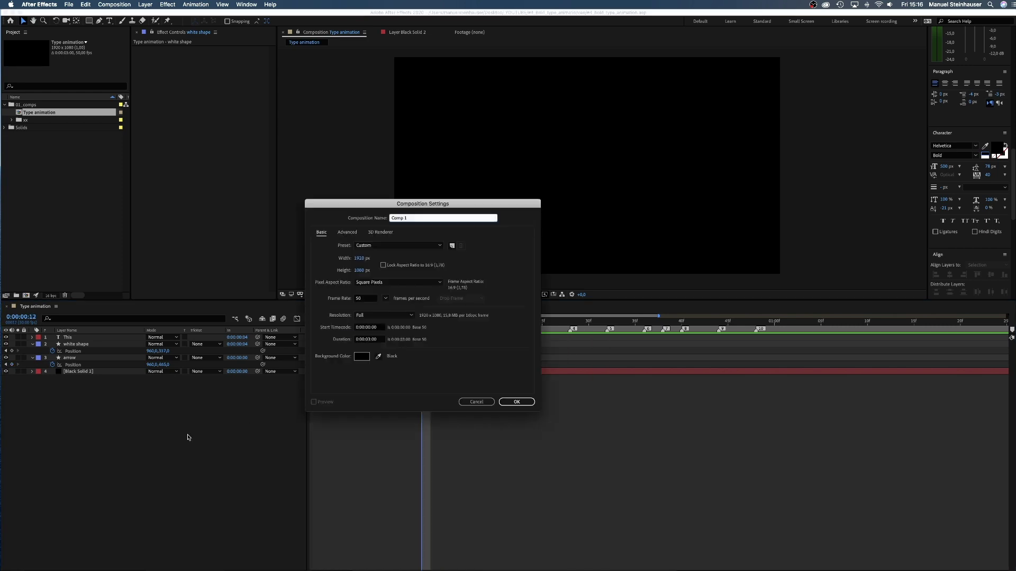
click(358, 260)
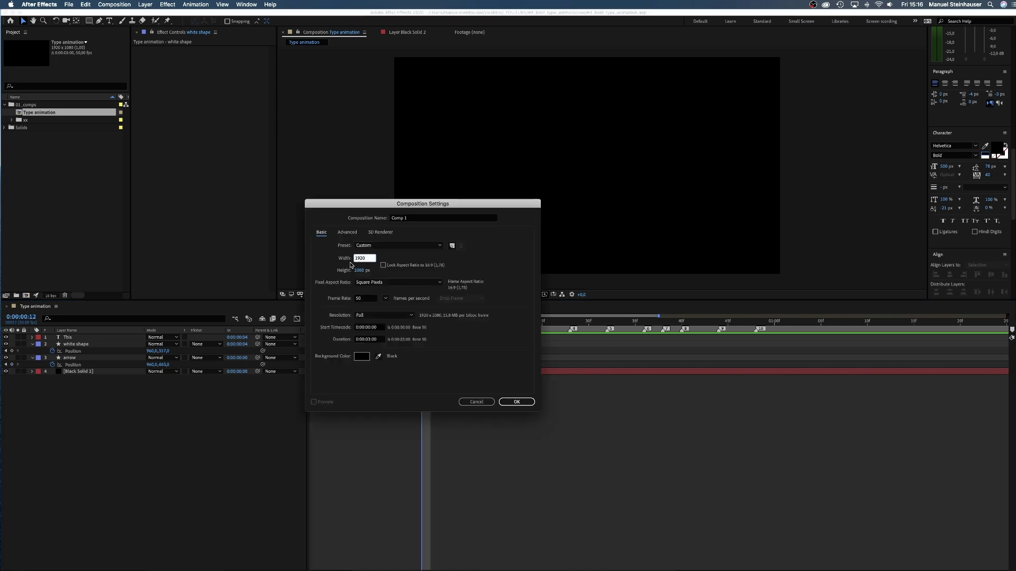
text(200)
key(Tab)
text(200)
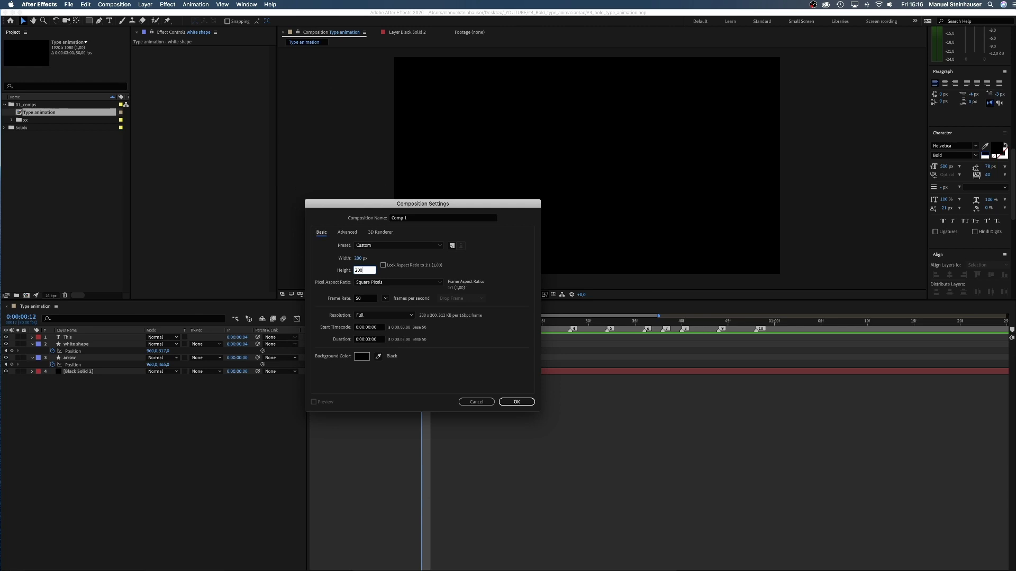
key(Return)
View the new 200 px composition at 400% magnification and rename it pre-is_a
click(315, 295)
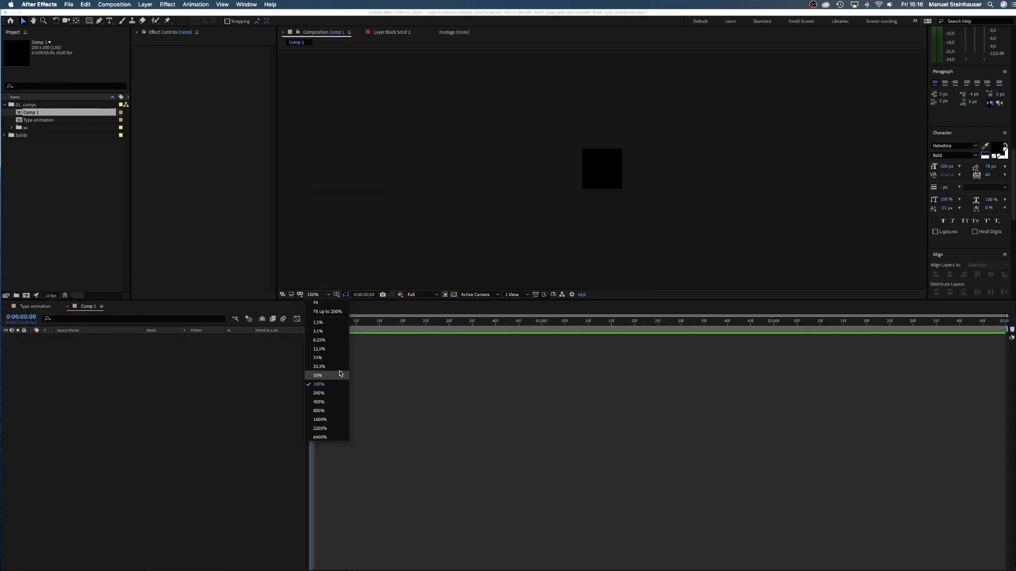
click(318, 402)
click(43, 115)
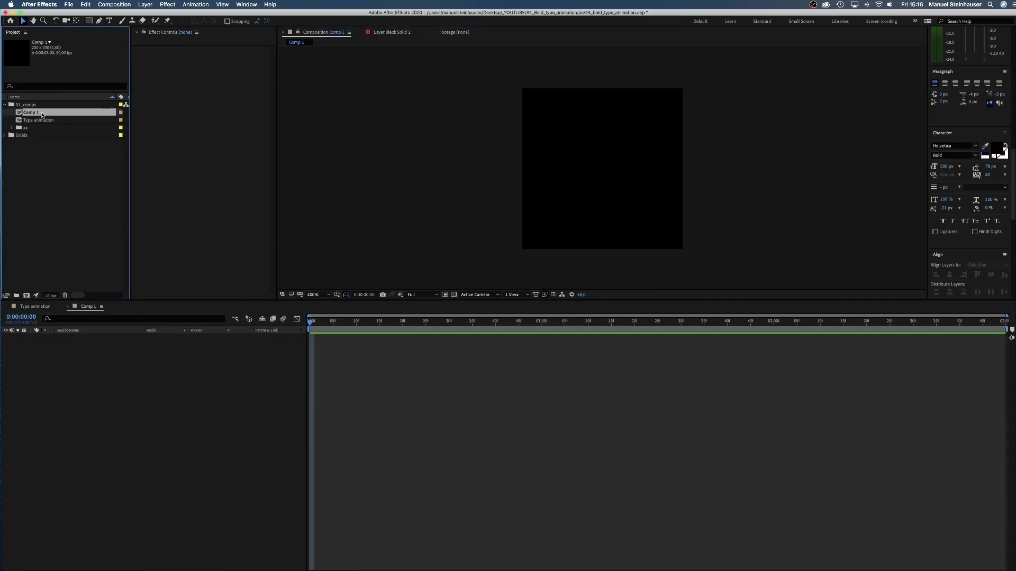
key(Return)
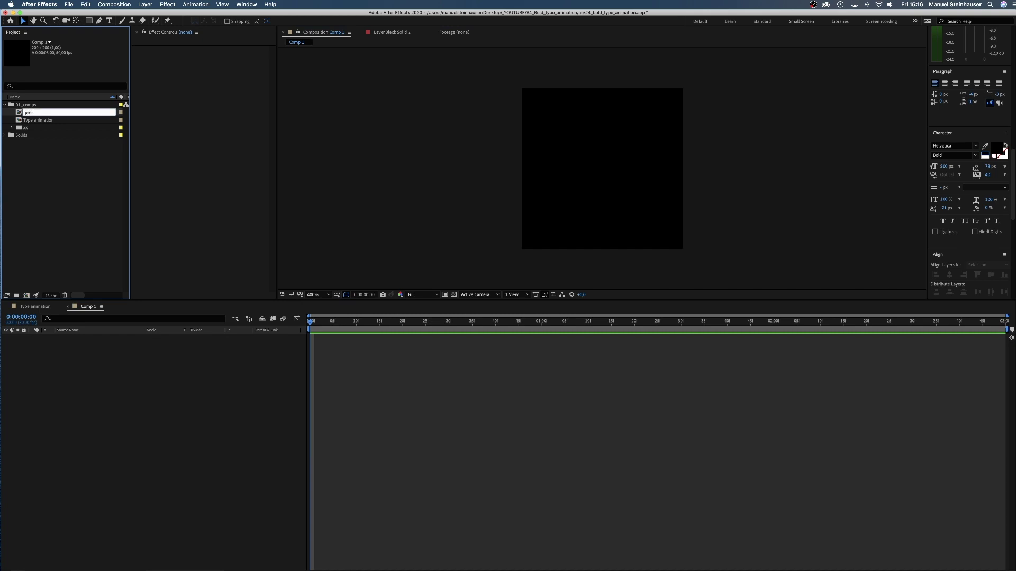
key(Return)
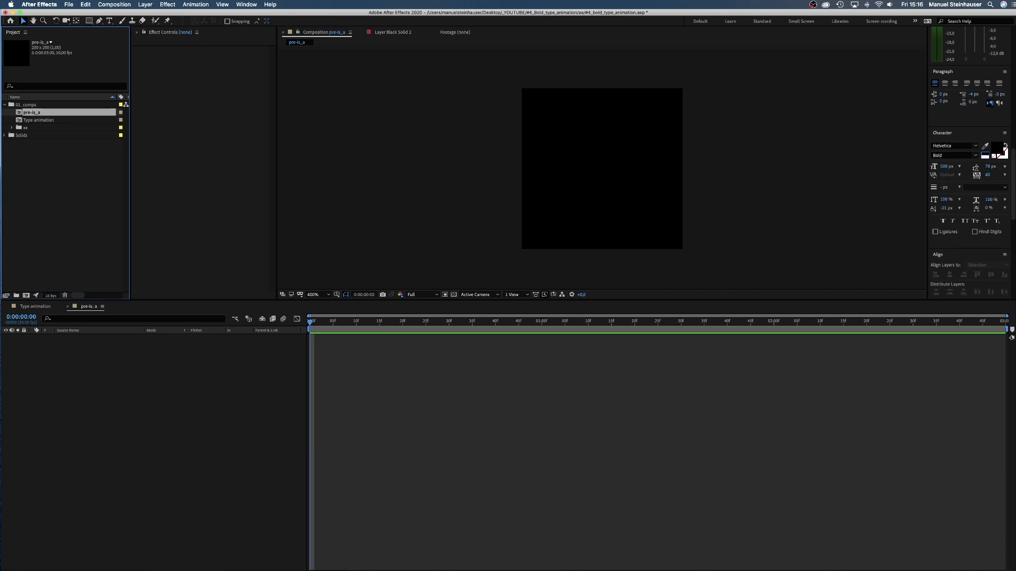
Add the text "is" with a white fill at 50 px, and place it just left of the composition's centre
click(110, 21)
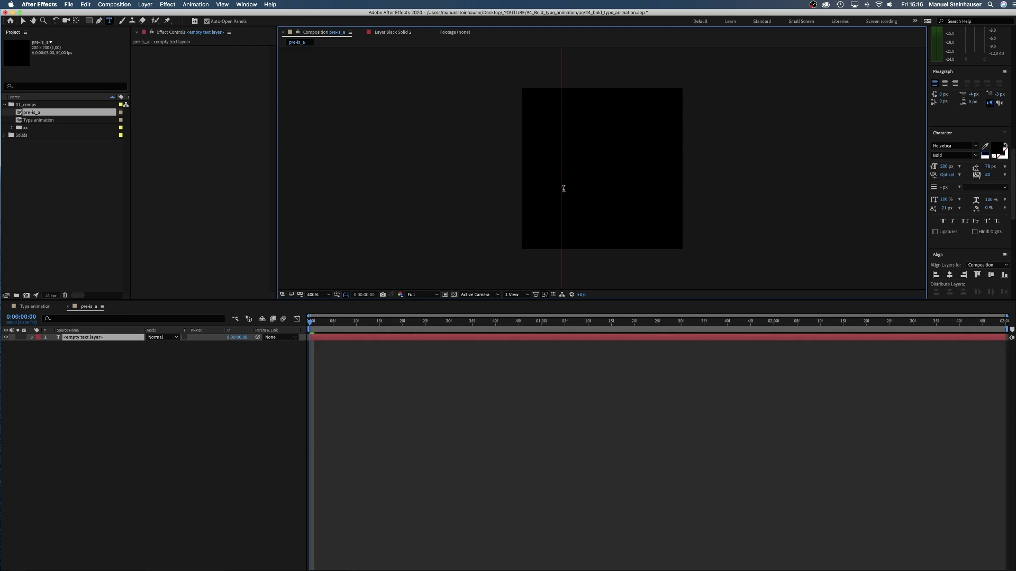
text(is)
click(23, 21)
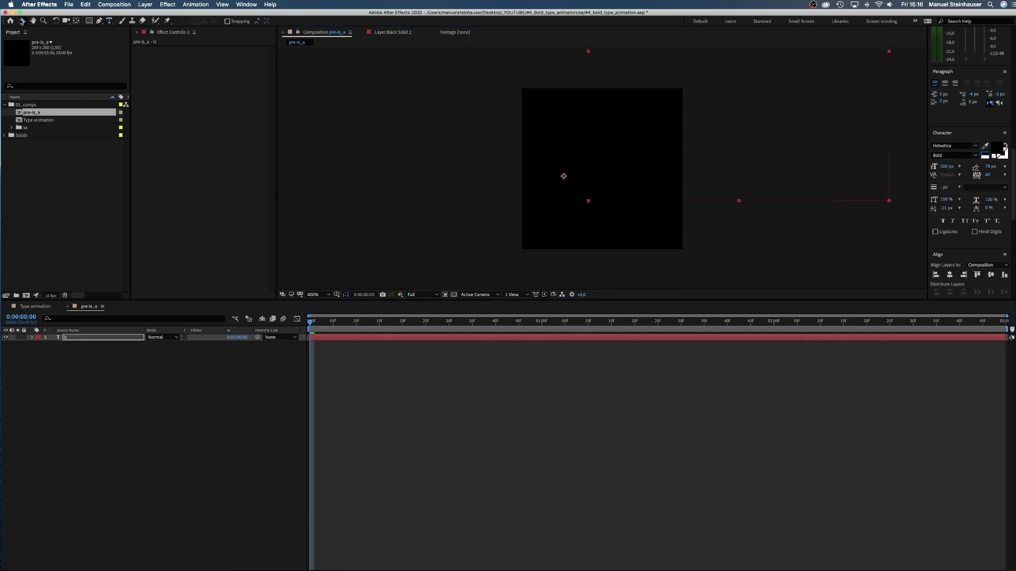
click(987, 157)
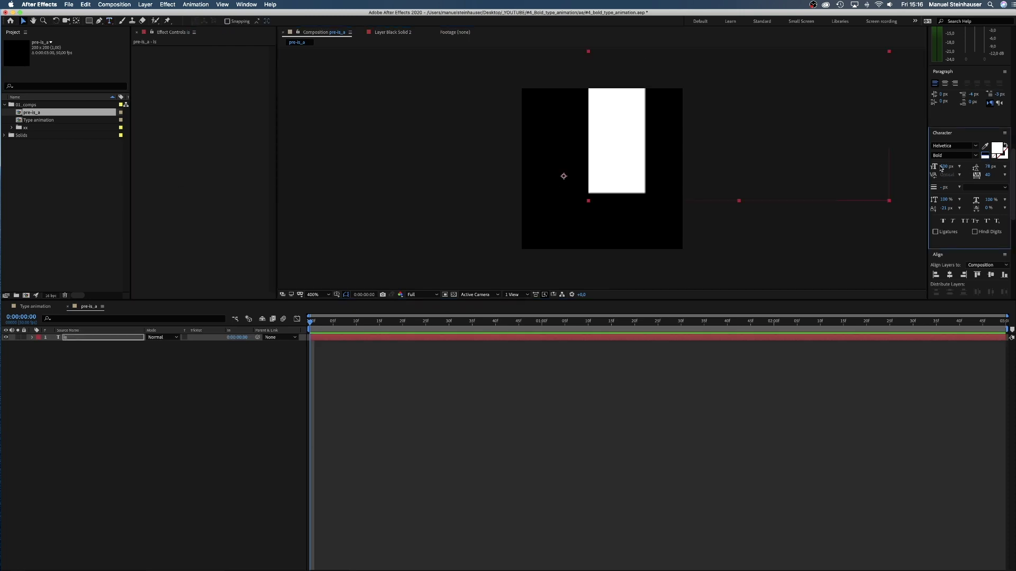
click(945, 167)
text(50)
key(Return)
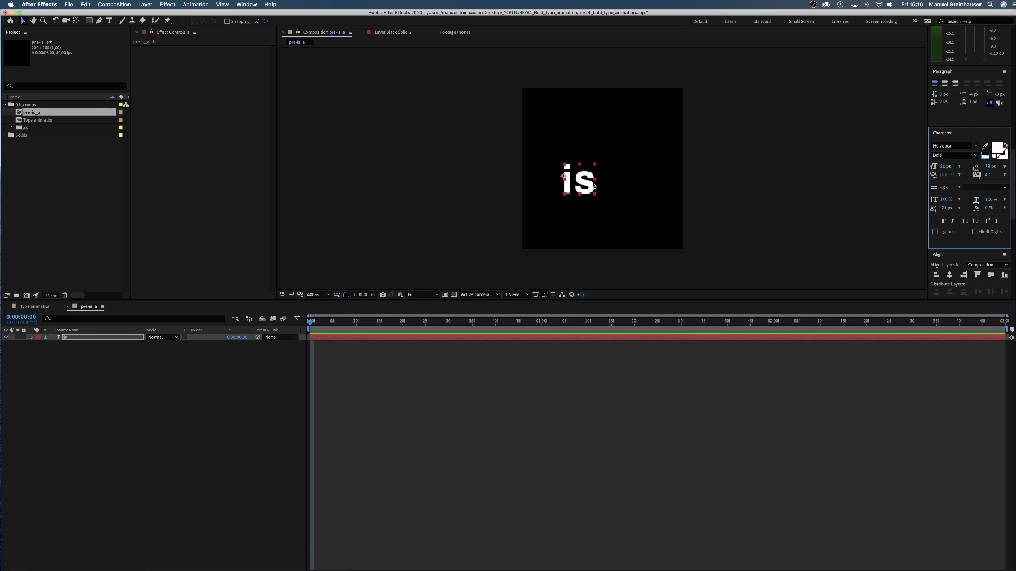
mouse_move(564, 174)
mouse_down()
mouse_move(552, 159)
mouse_move(562, 159)
mouse_up()
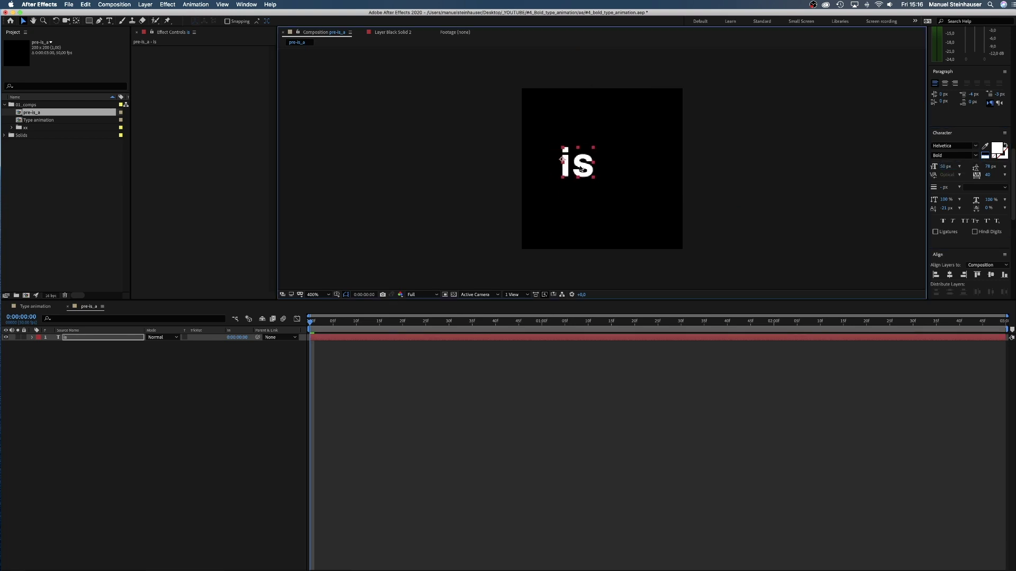
Duplicate the "is" text layer, change the copy's text to "a", and place it just to the right of "is"
click(70, 342)
key(super+d)
double_click(70, 338)
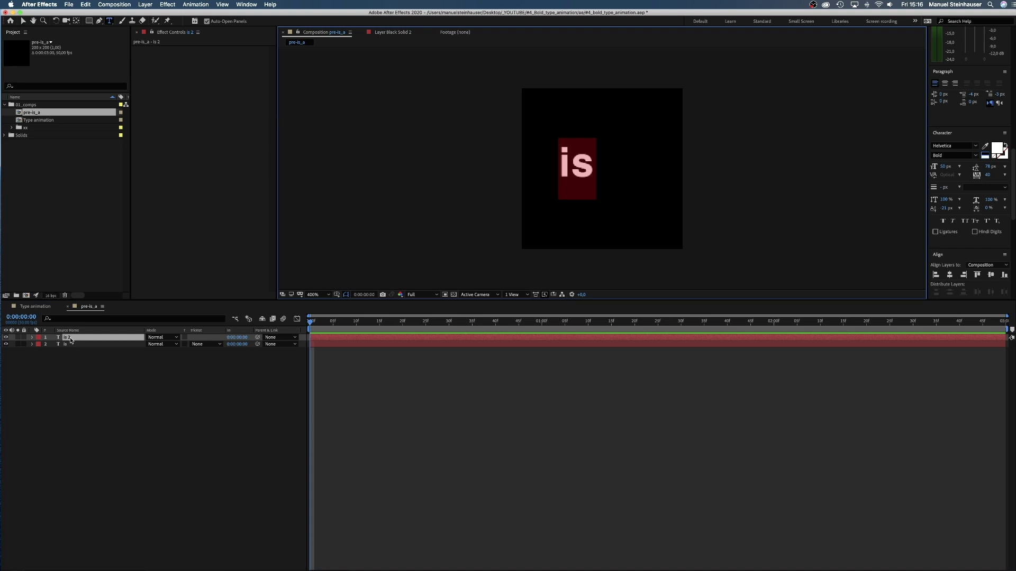
text(a)
click(22, 20)
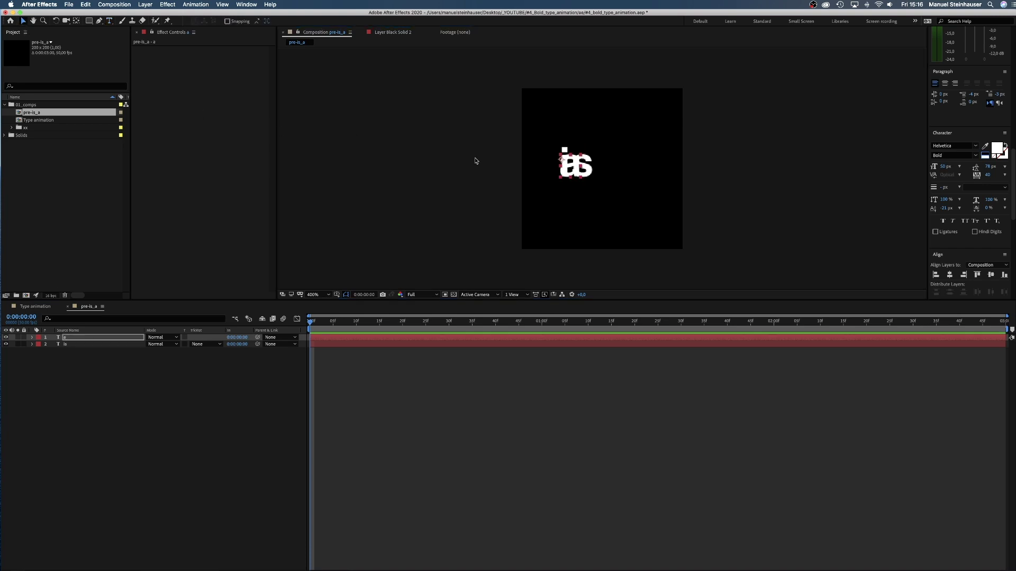
mouse_move(571, 170)
mouse_down()
mouse_move(618, 169)
mouse_move(586, 167)
mouse_up()
click(613, 172)
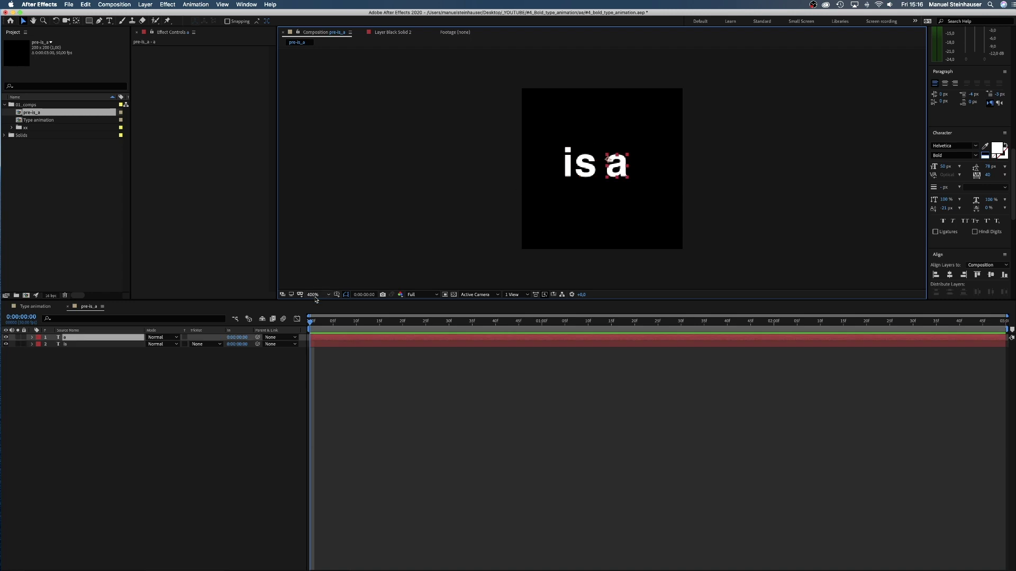
Add a Position keyframe to the "a" layer at frame 0
key(p)
click(53, 344)
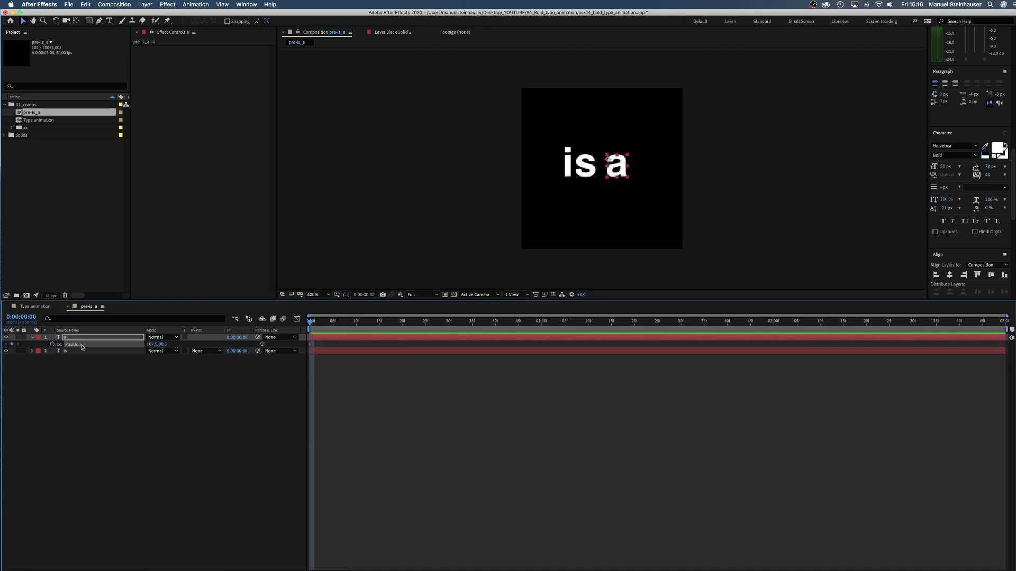
drag(333, 322, 352, 324)
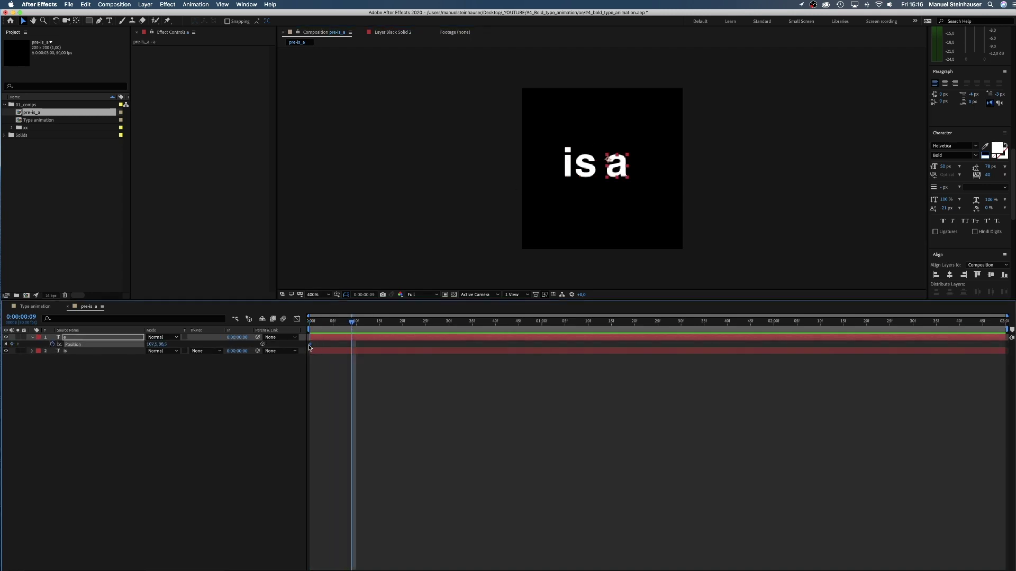
Set the duration of the pre-is_a composition to 8 frames
key(super+k)
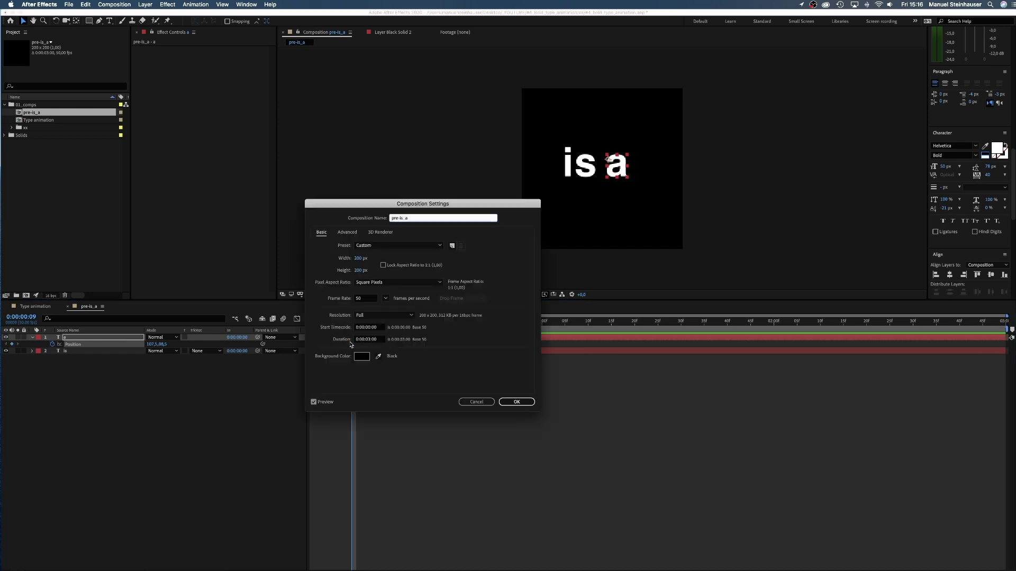
click(379, 341)
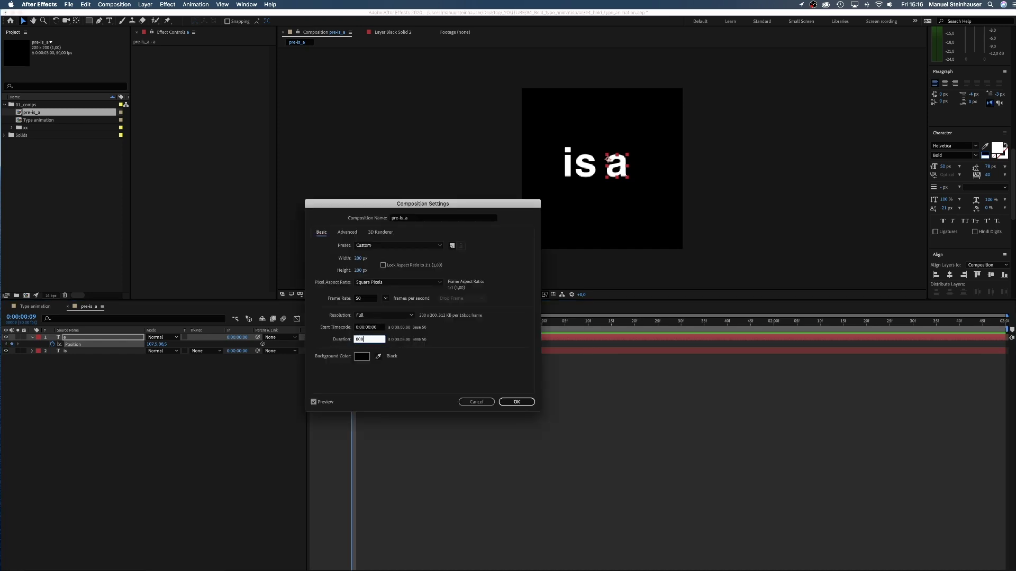
text(8)
key(Return)
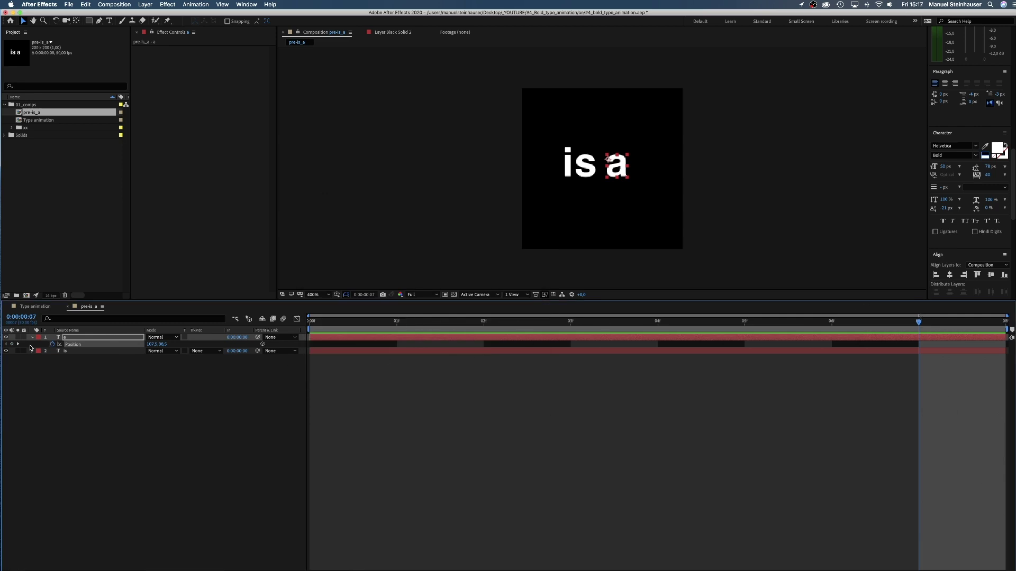
Animate the "a" rising to its place beside "is" at frame 7, starting from a vertical Position of 119.5 at frame 0
drag(897, 324, 301, 329)
drag(162, 344, 178, 340)
key(F2)
Apply Easy Ease In to both Position keyframes of the "a" layer
click(74, 347)
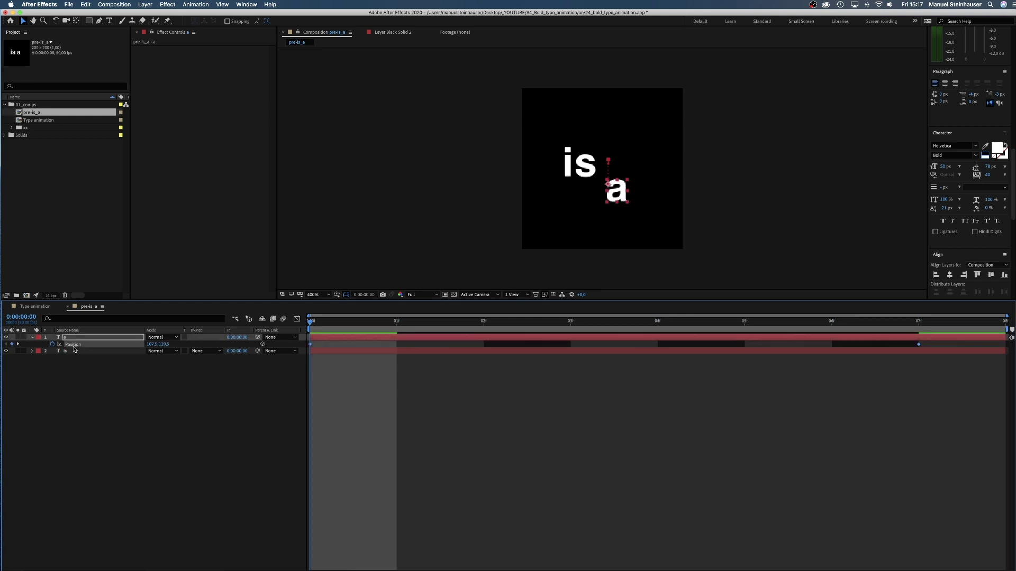
right_click(313, 347)
mouse_move(352, 435)
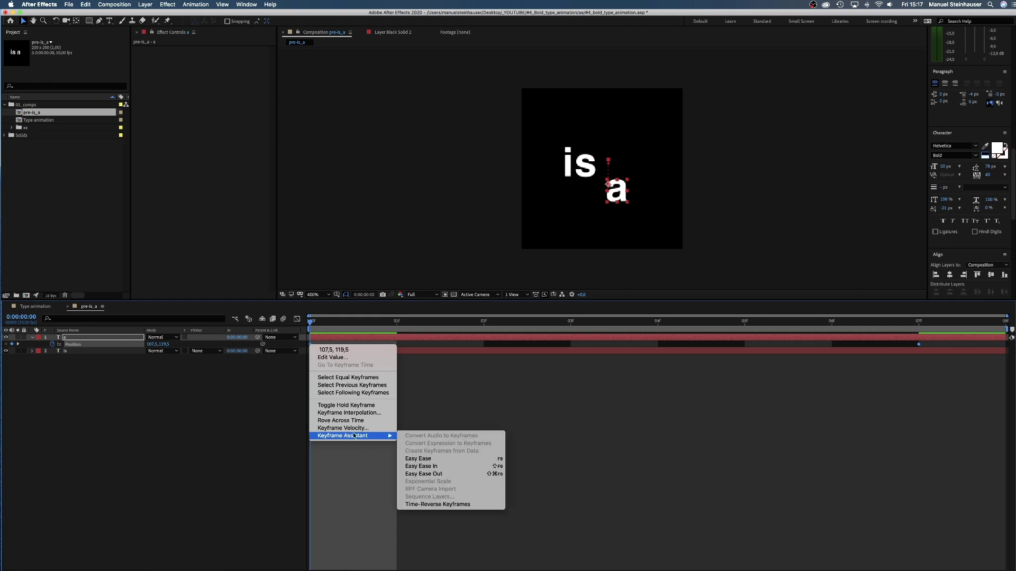
click(429, 466)
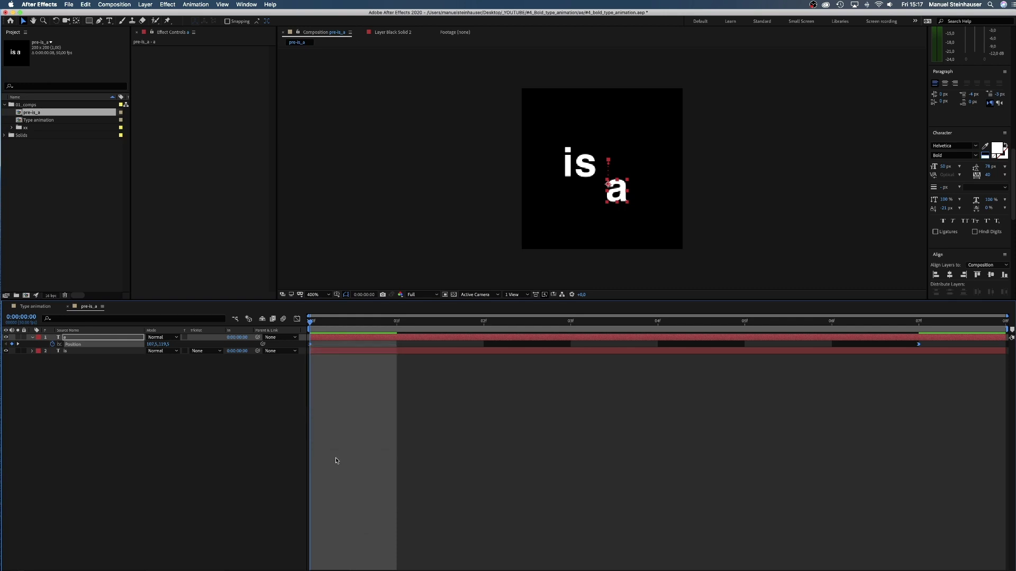
Place pre-is_a at frame 12 as the uppermost layer of the Type animation composition, and apply CC RepeTile to it
double_click(39, 120)
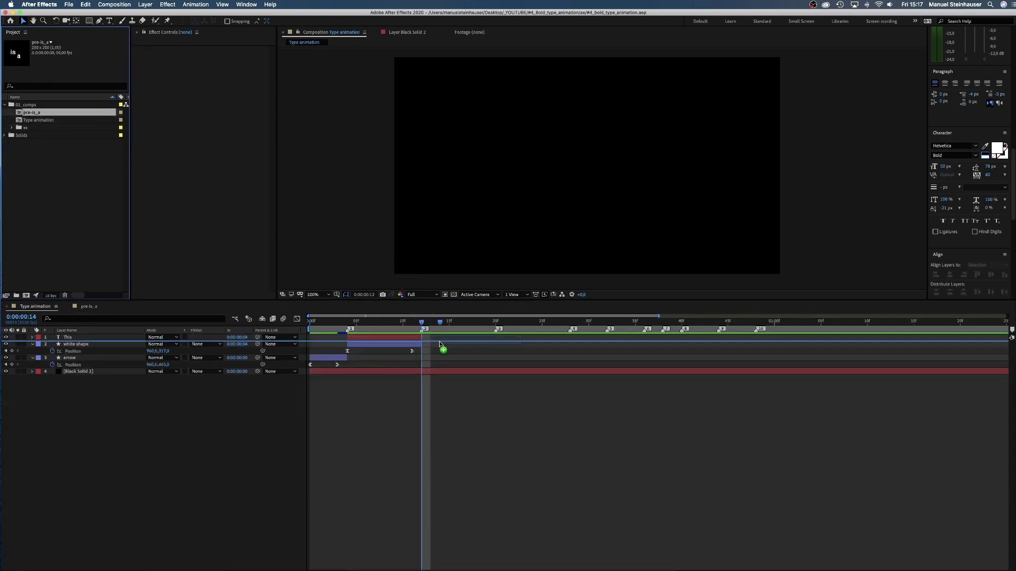
drag(439, 338, 442, 335)
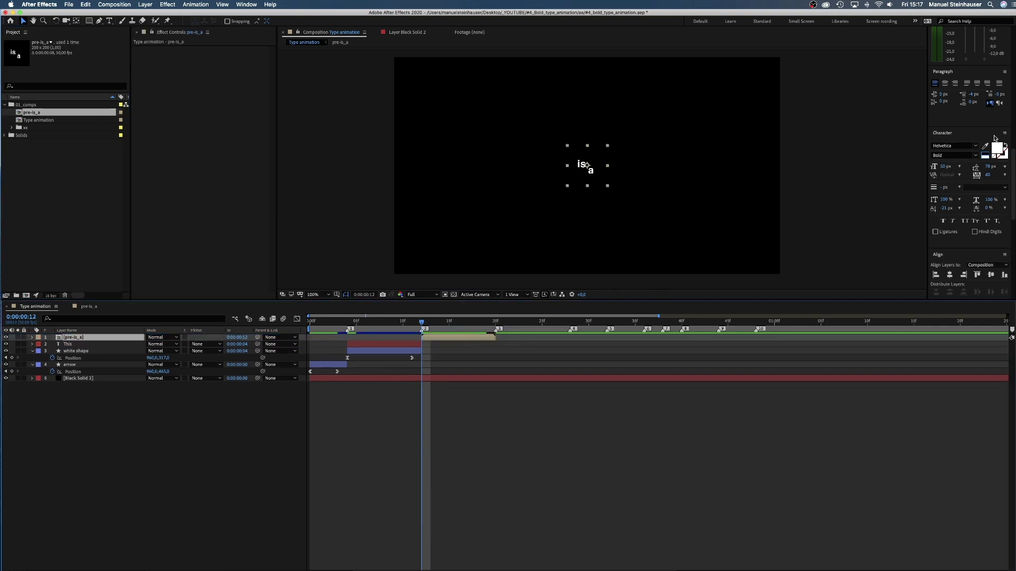
scroll(989, 117, down, 10)
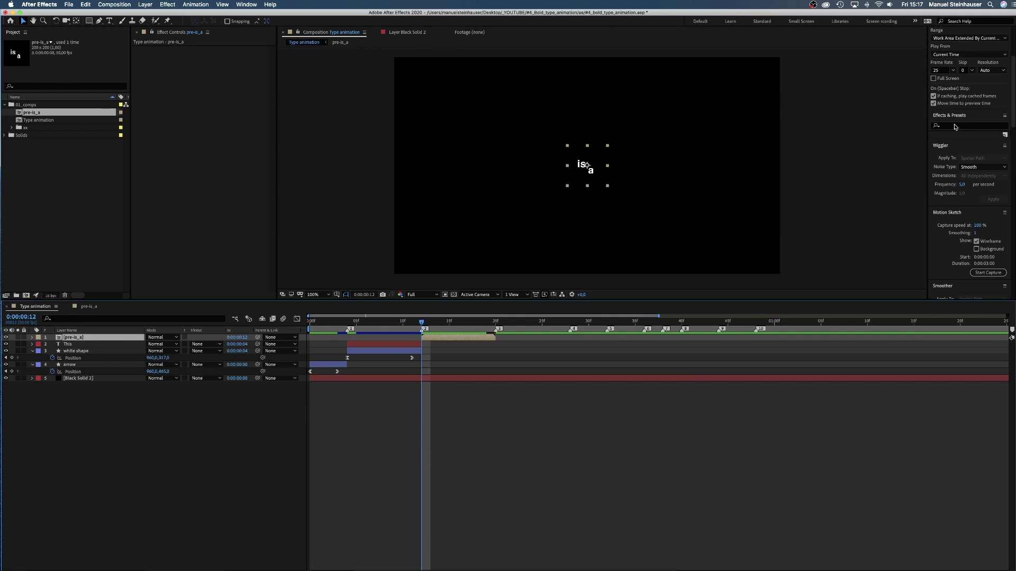
click(955, 127)
text(repet)
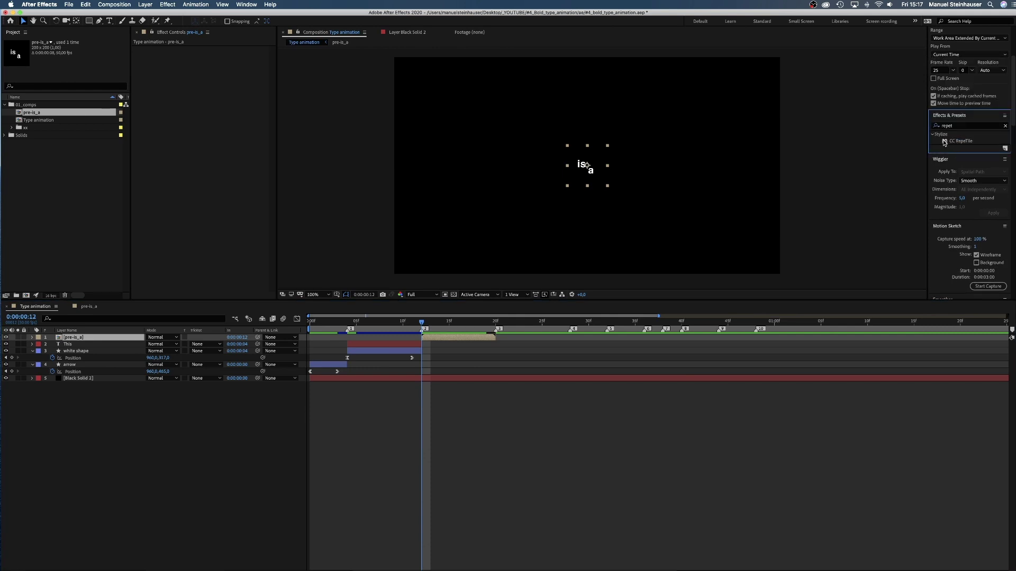
drag(944, 142, 294, 100)
drag(179, 104, 180, 104)
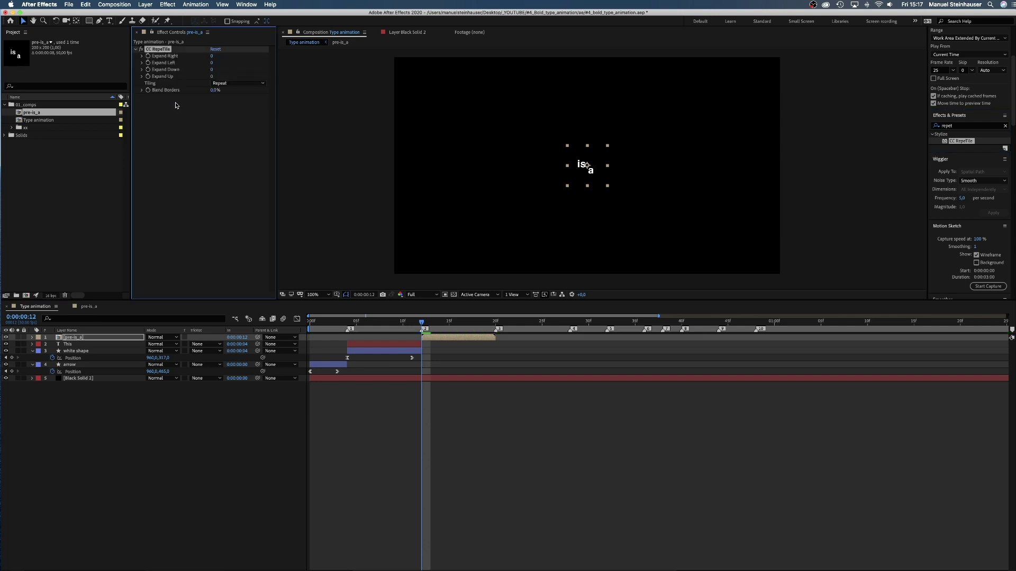
Move the pre-is_a layer to the frame's upper-left corner and tile it with Expand Right about 1580 and Expand Down about 1080
drag(586, 165, 434, 92)
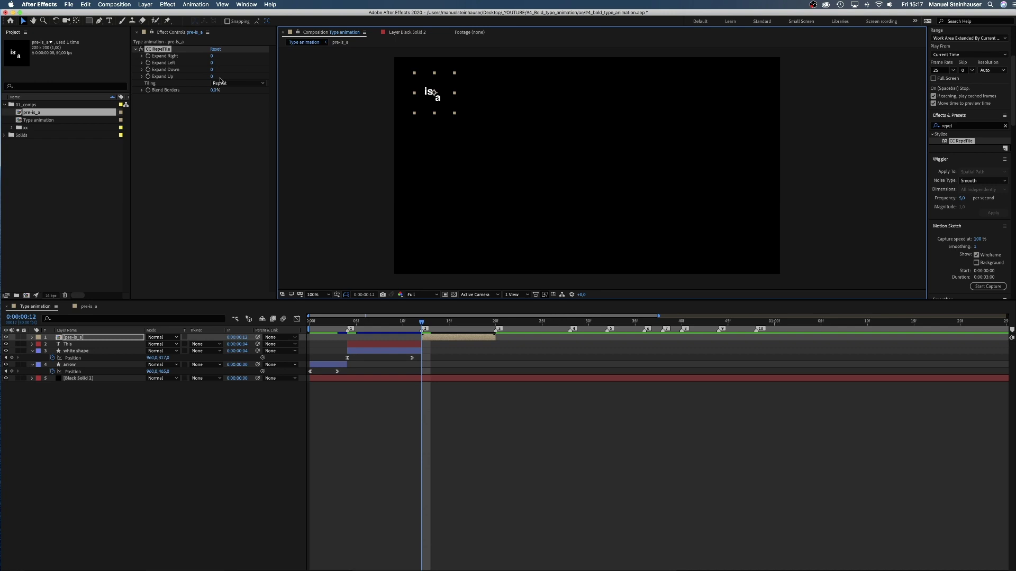
drag(211, 57, 256, 59)
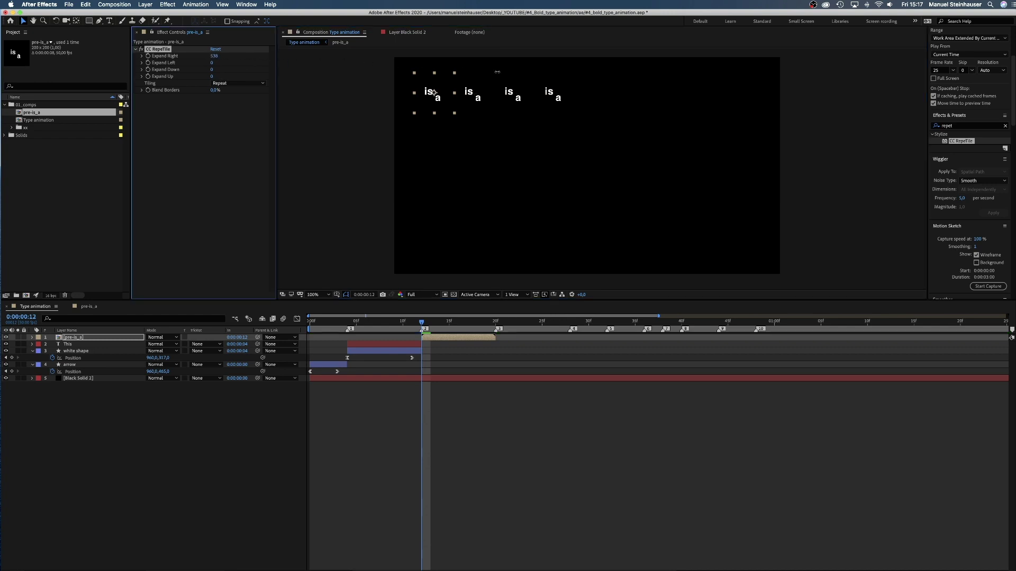
drag(497, 72, 878, 87)
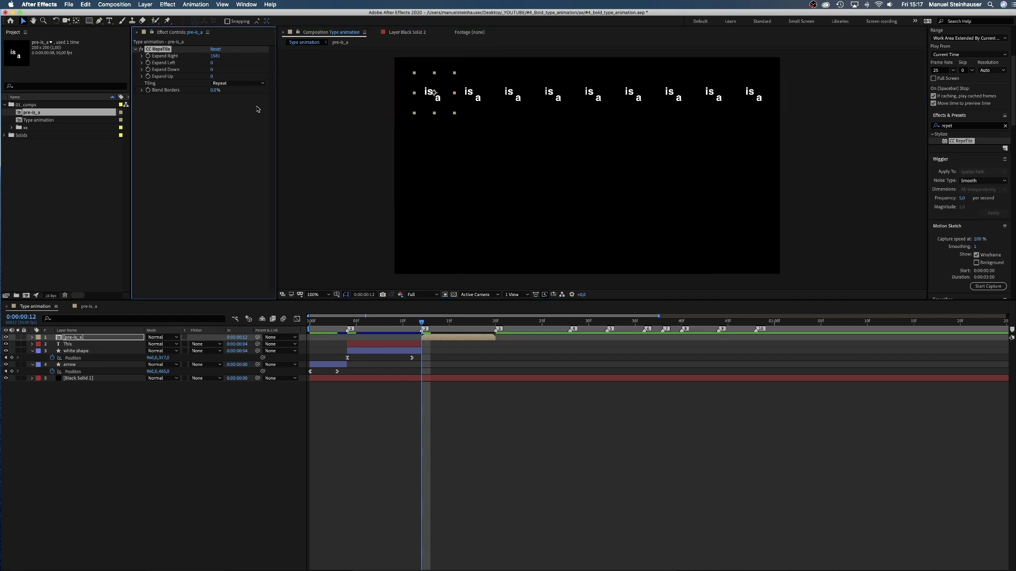
drag(212, 69, 614, 69)
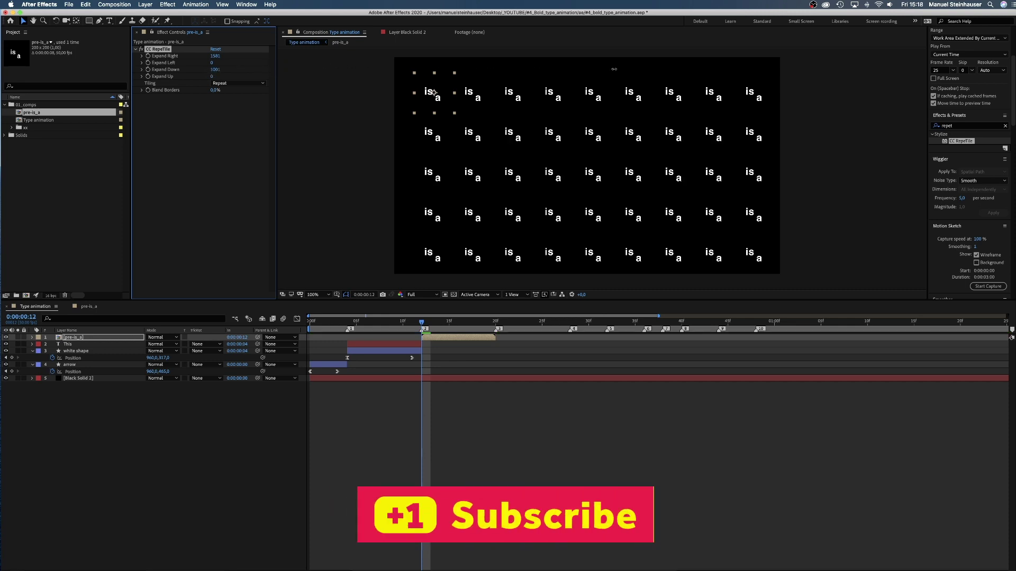
drag(434, 94, 429, 89)
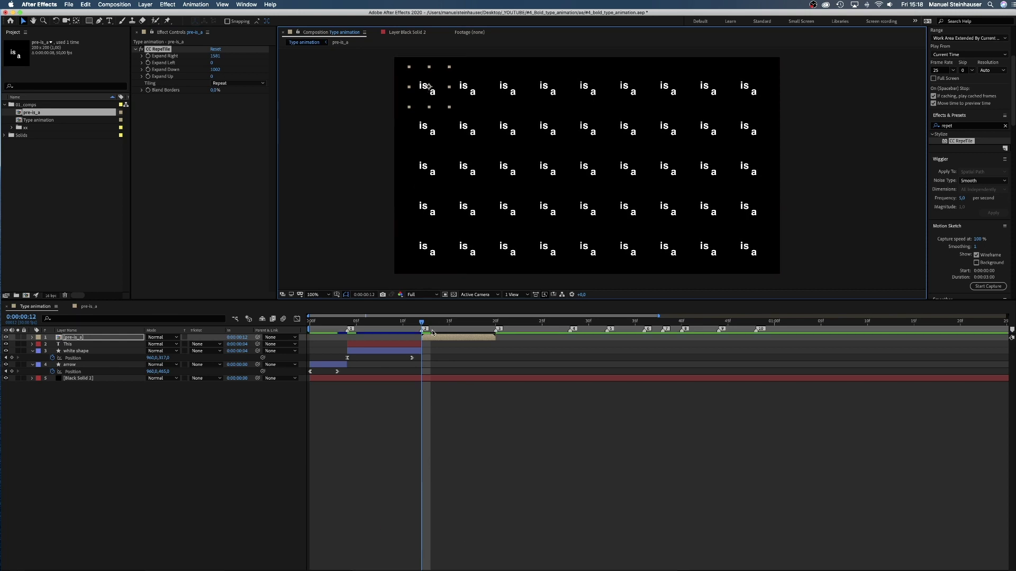
Preview the Type animation composition from its first frame
drag(421, 324, 300, 330)
click(236, 443)
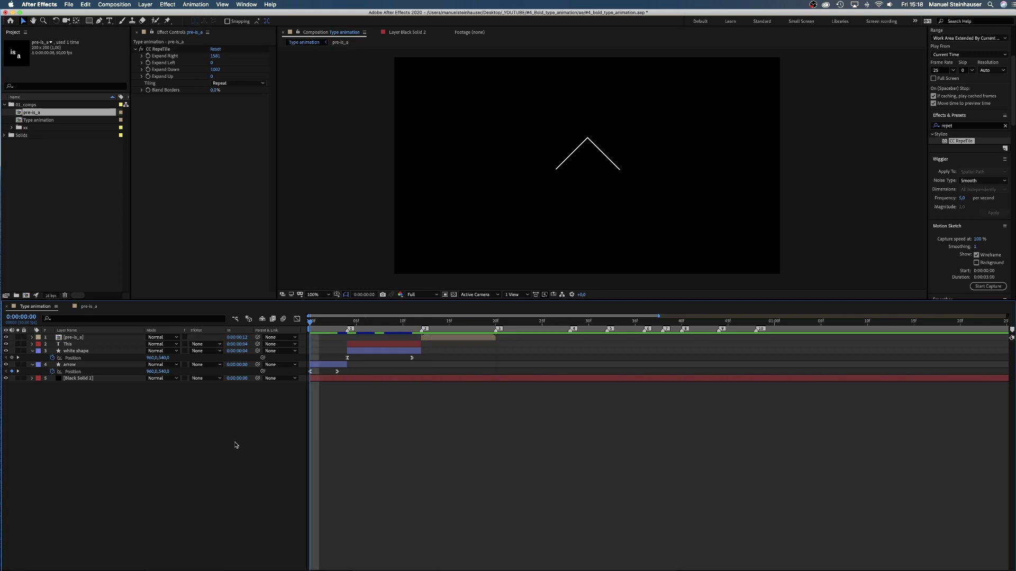
key(space)
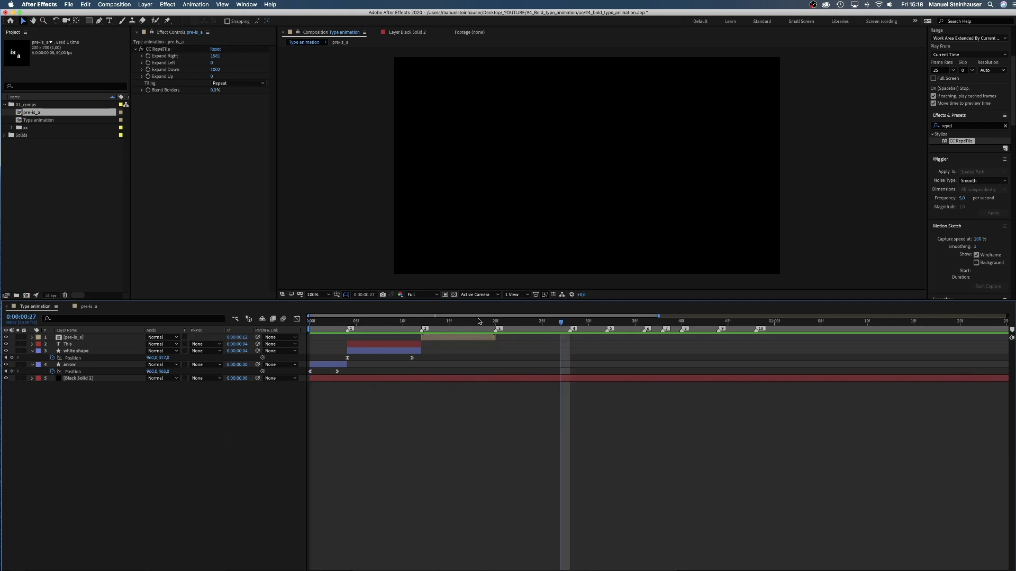
Go to frame 20, duplicate the arrow layer, and move the copy above all other layers
click(493, 324)
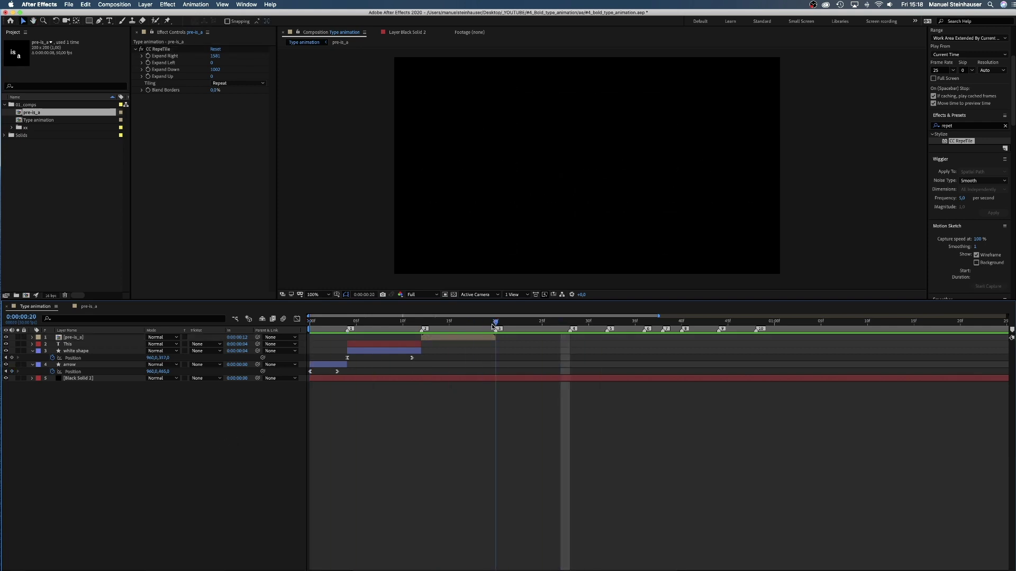
click(340, 366)
key(super+d)
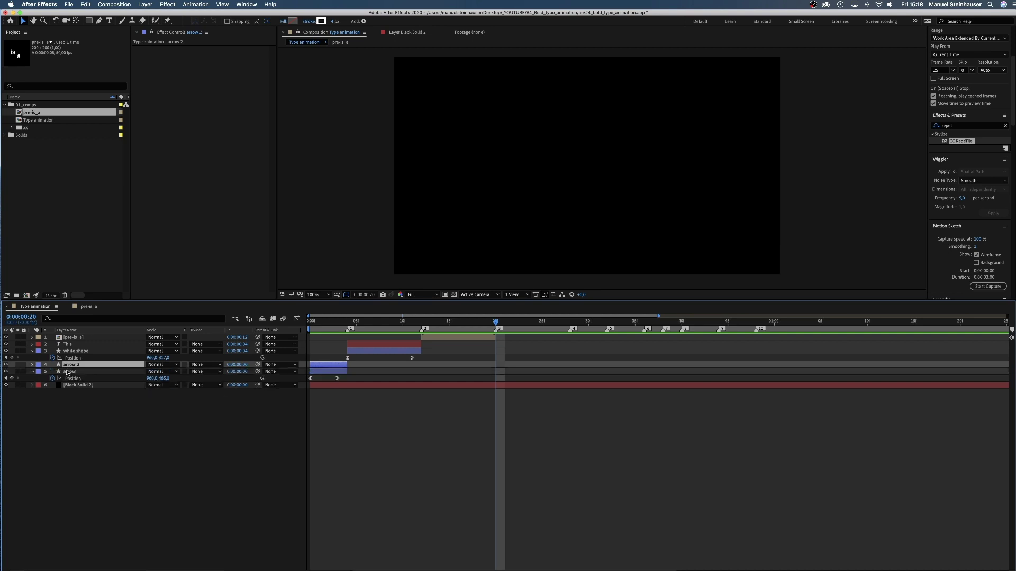
drag(75, 366, 85, 338)
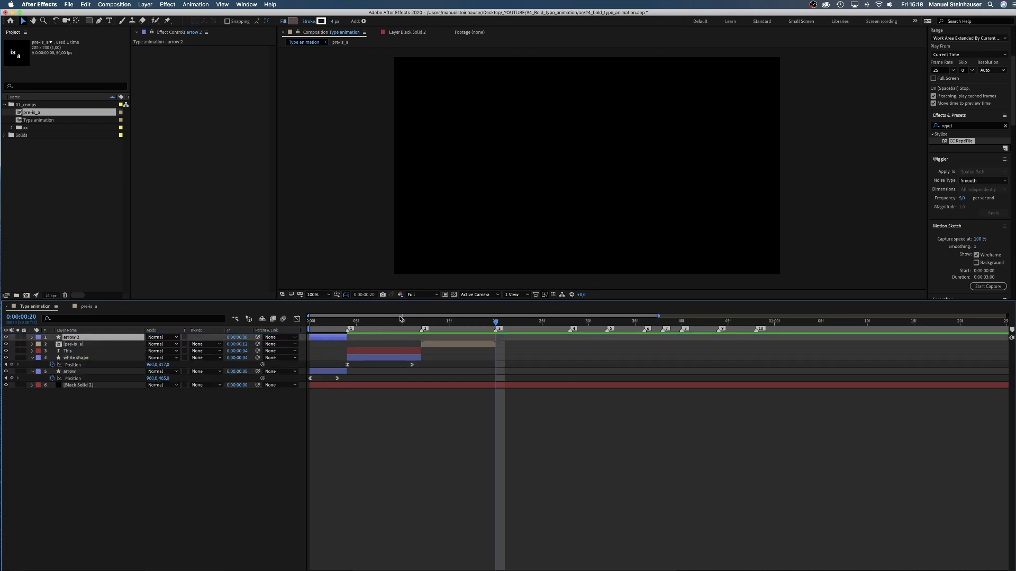
Make the arrow 2 layer run from frame 20 to frame 28 and remove its existing Position keyframes
drag(328, 339, 569, 337)
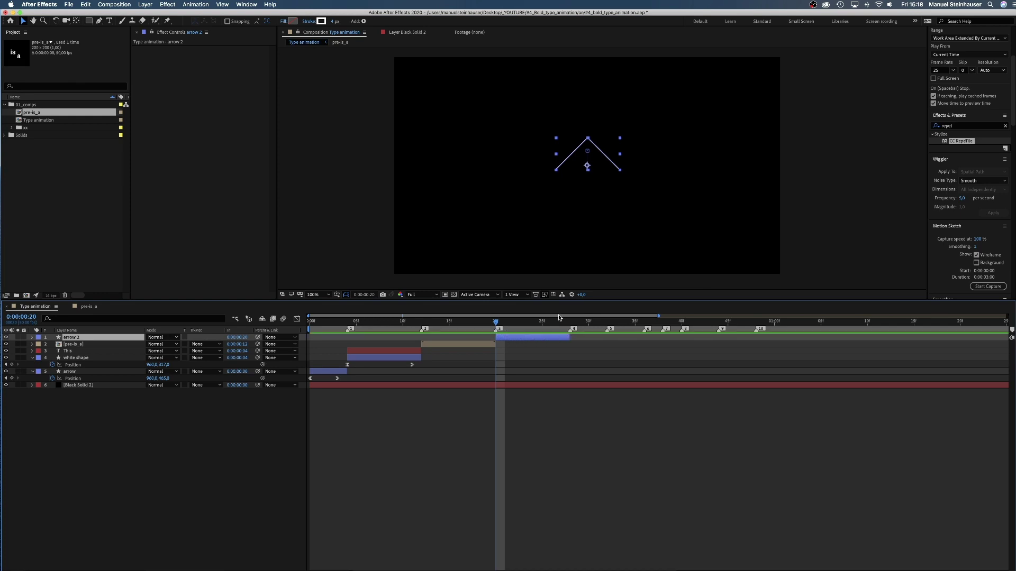
key(p)
click(51, 344)
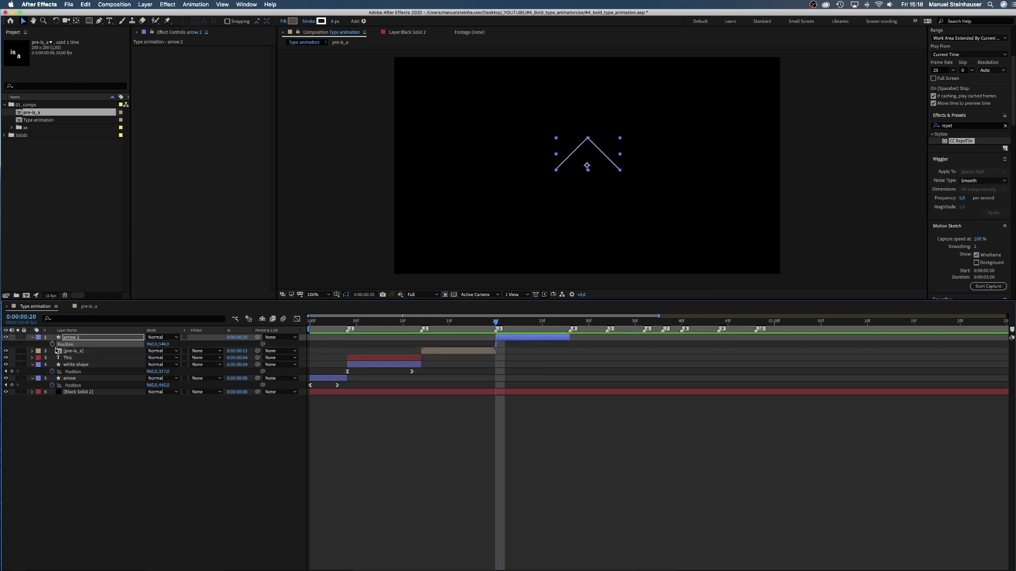
Enlarge arrow 2's path until its base is wider than the frame, centred horizontally with the tip just below the frame's centre
click(32, 337)
click(33, 338)
click(39, 345)
click(46, 352)
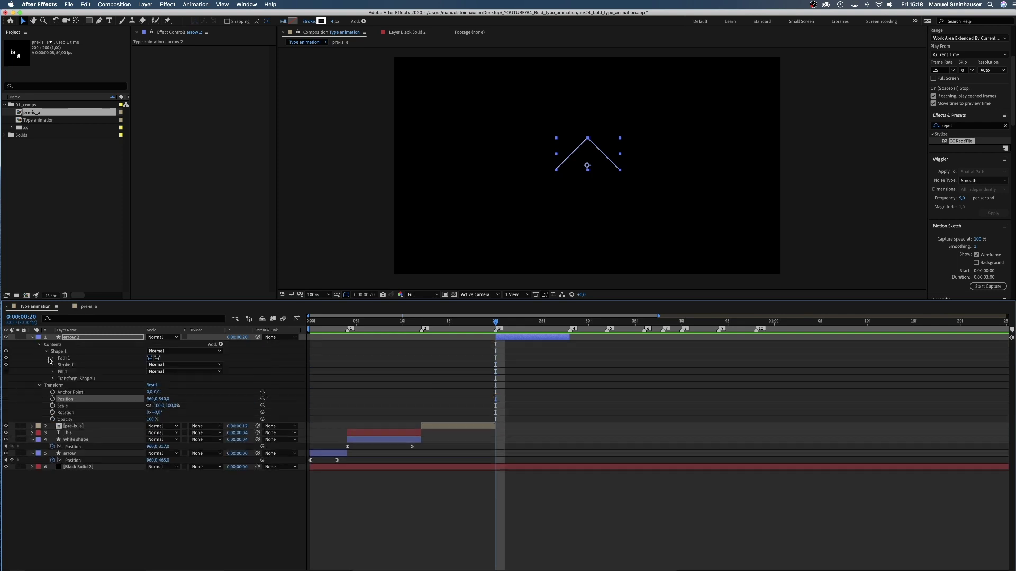
click(53, 358)
click(87, 359)
key(super+t)
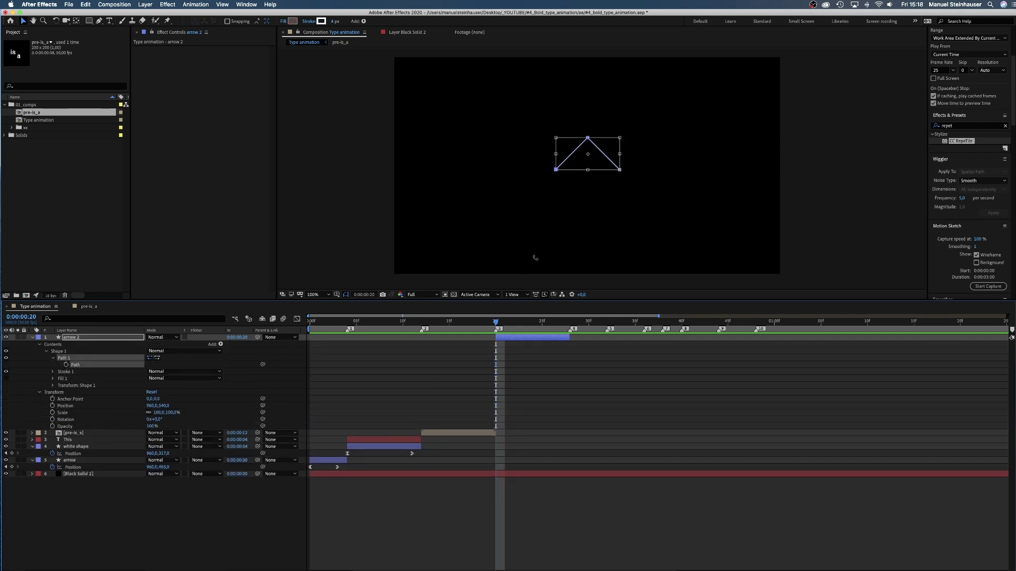
drag(554, 170, 265, 369)
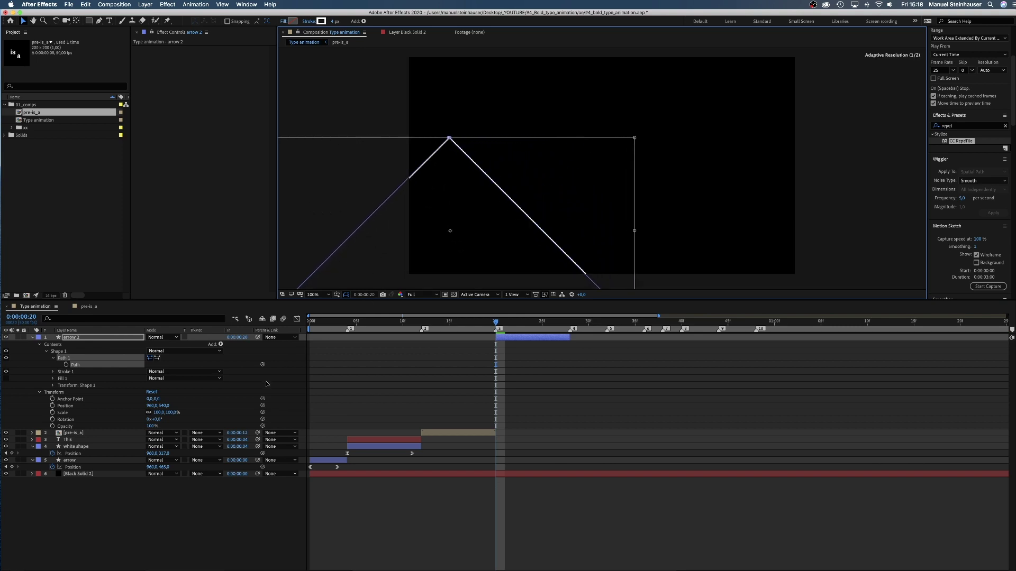
drag(478, 234, 654, 160)
drag(443, 247, 394, 273)
drag(583, 175, 584, 289)
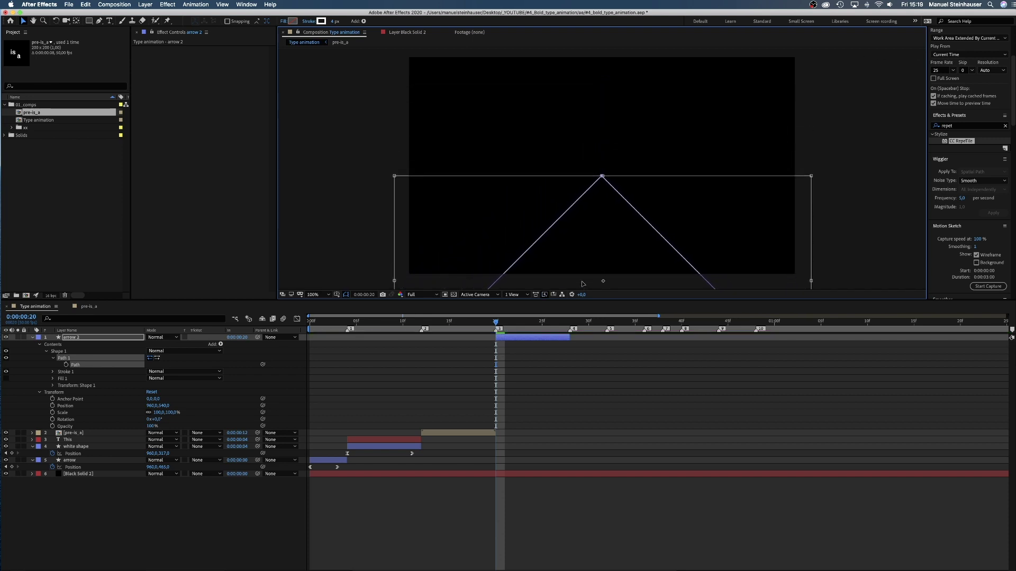
Turn on arrow 2's white fill and hide its stroke
click(53, 379)
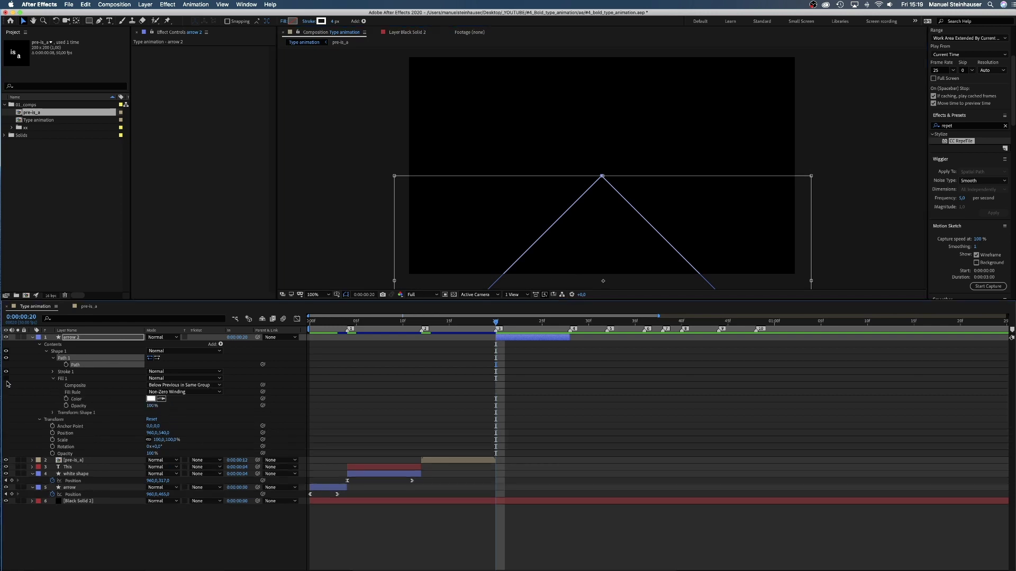
click(7, 379)
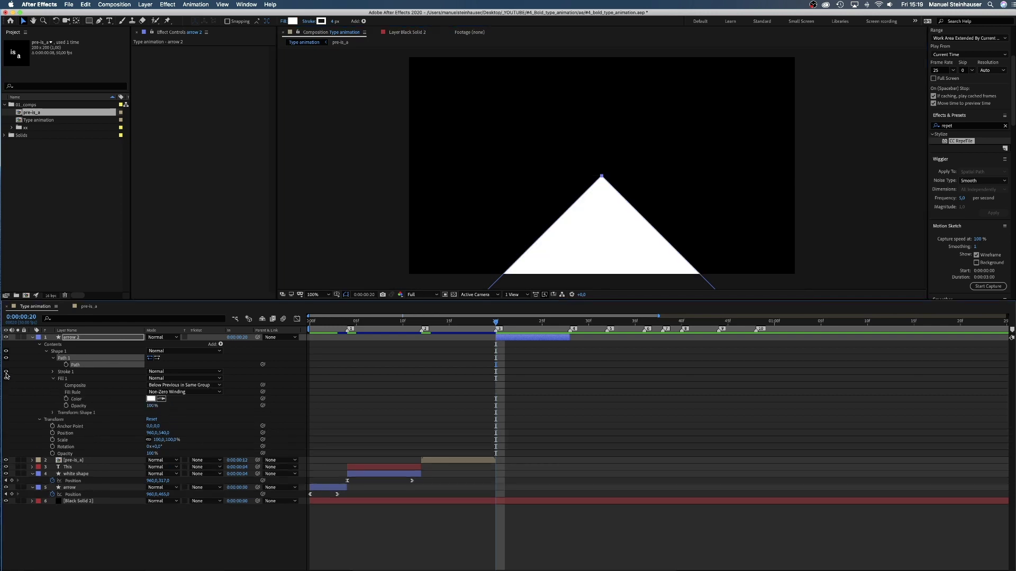
click(53, 378)
Animate arrow 2's Position with a keyframe at frame 20 and a Y value of -620 at frame 27
click(71, 338)
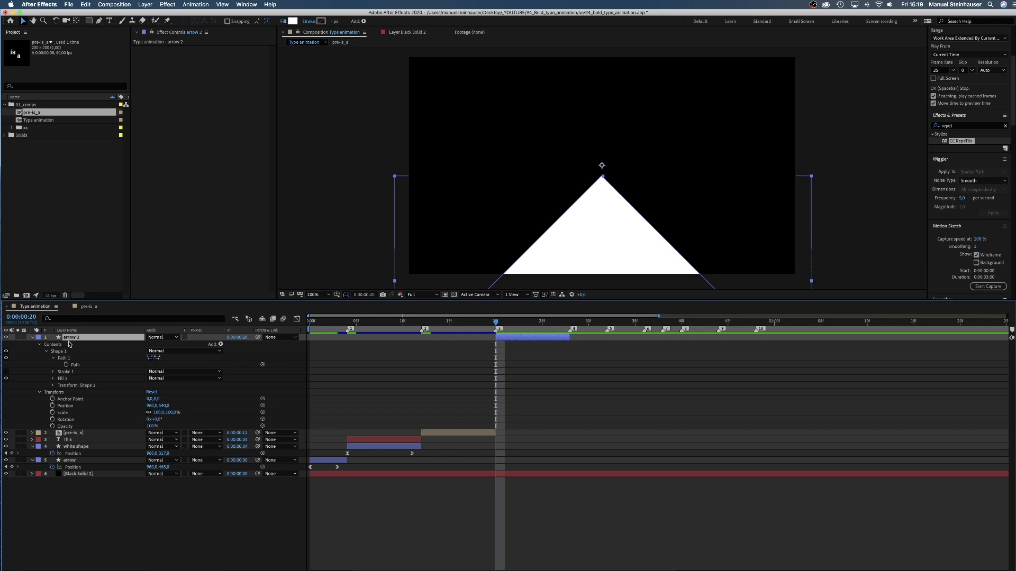
key(p)
click(52, 345)
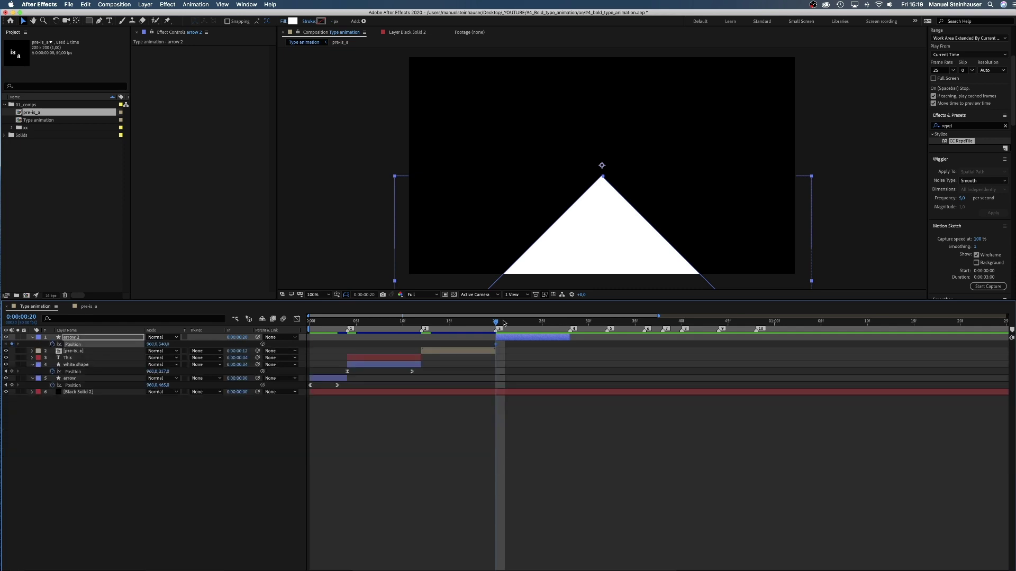
click(560, 320)
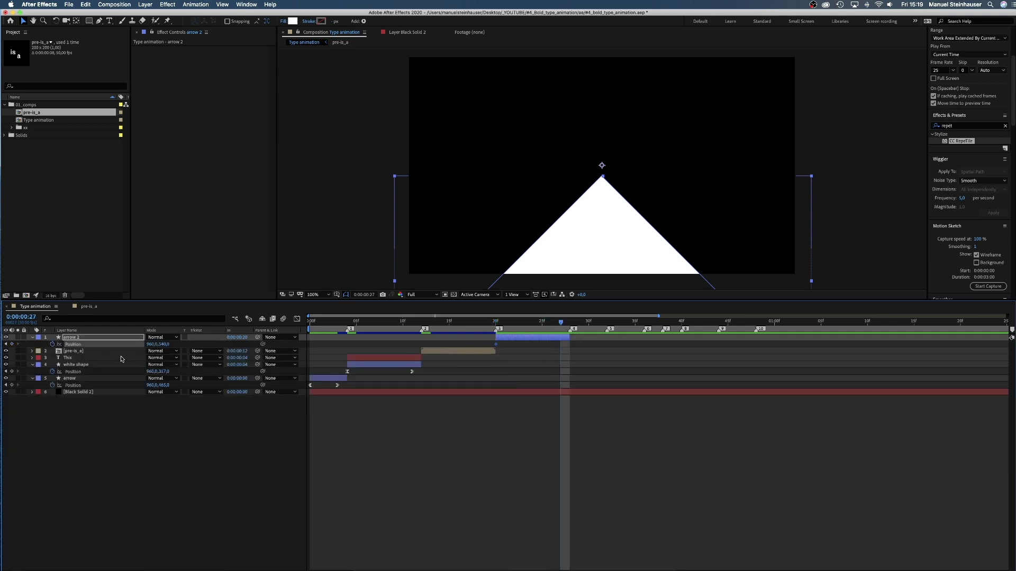
click(163, 344)
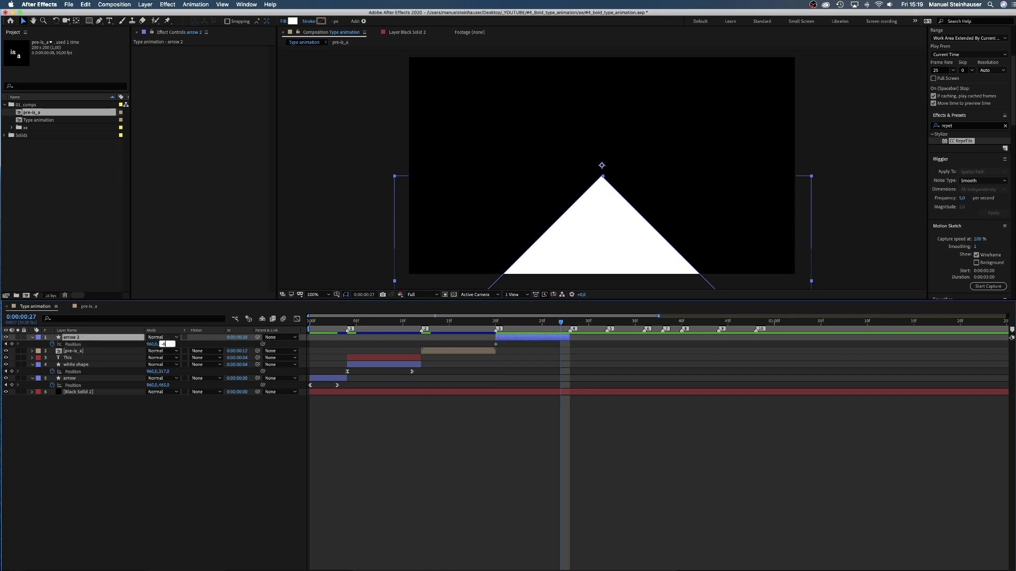
key(Return)
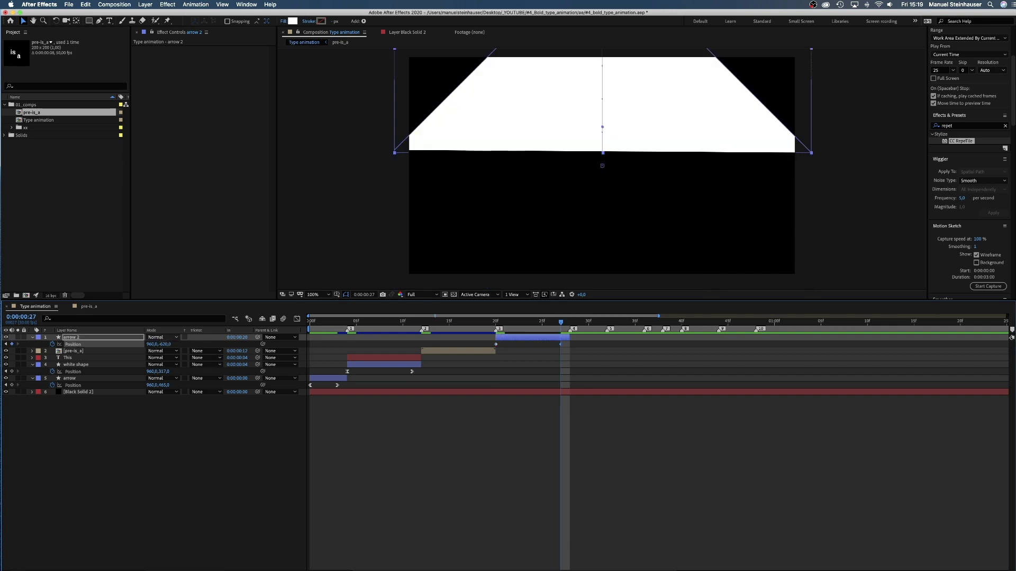
Create a 1920 x 1080 px white solid and place it directly below the arrow 2 layer
key(super+y)
click(509, 340)
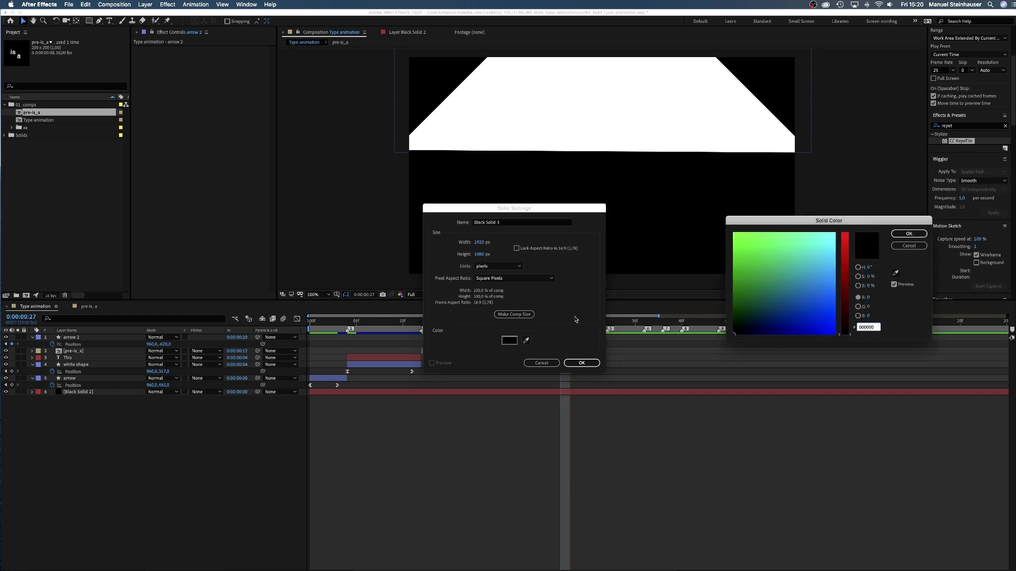
drag(810, 253, 837, 231)
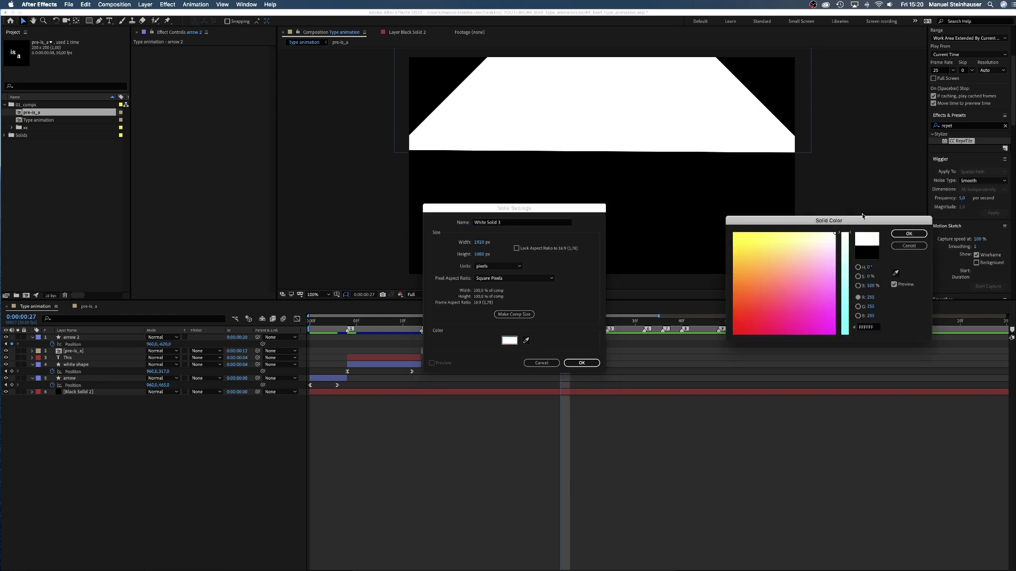
click(909, 234)
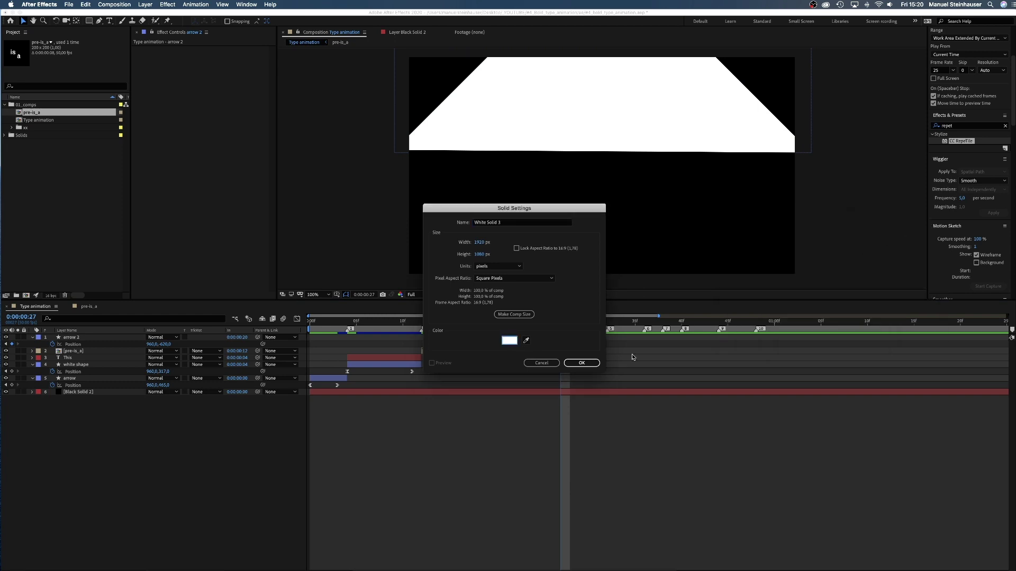
click(581, 363)
drag(97, 337, 99, 354)
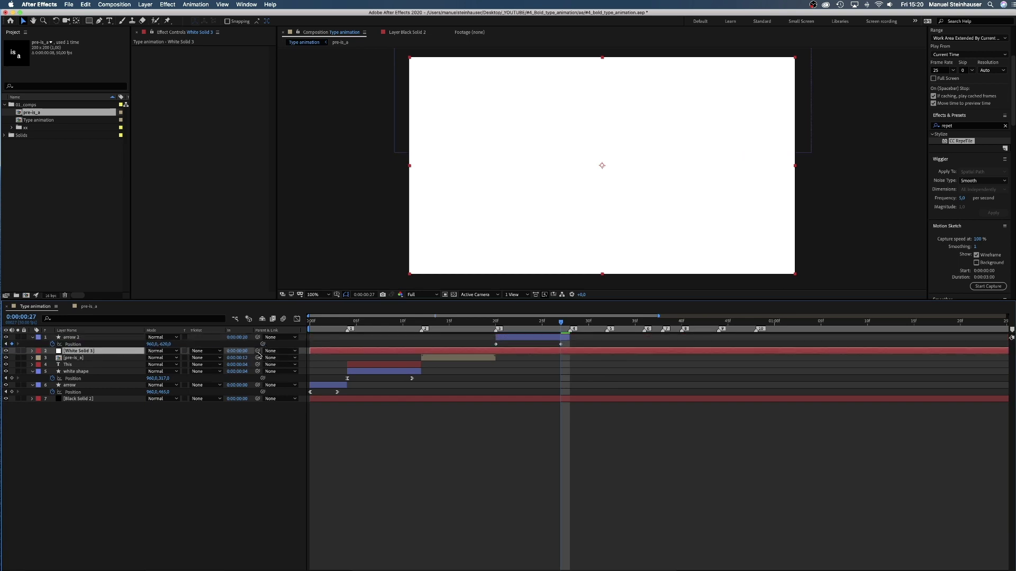
Parent the white solid to arrow 2 and lower it until its upper edge meets the triangle's base
drag(258, 351, 71, 338)
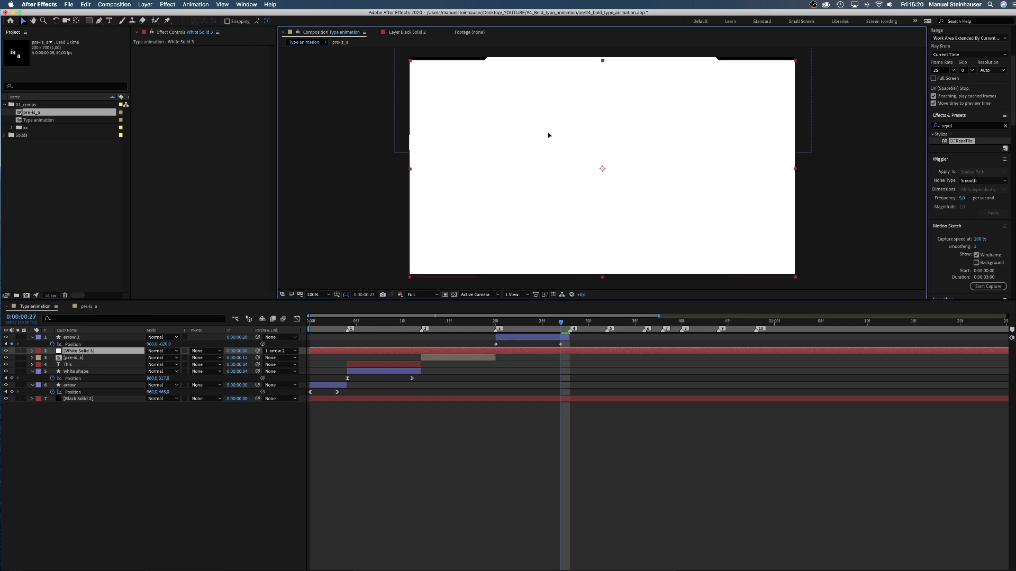
drag(548, 135, 551, 217)
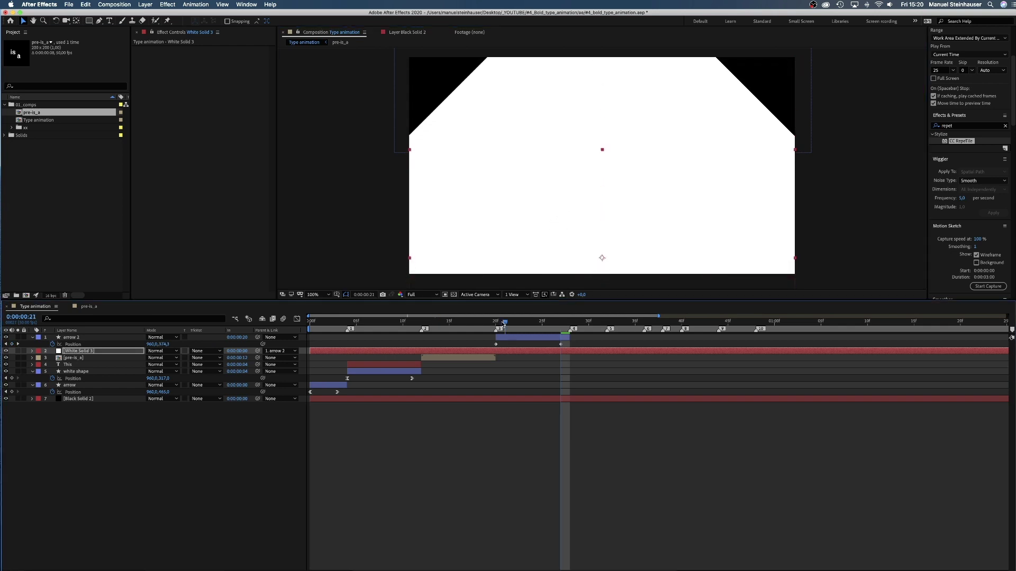
Trim the white solid to run only from frame 20 to frame 28, matching arrow 2
click(497, 321)
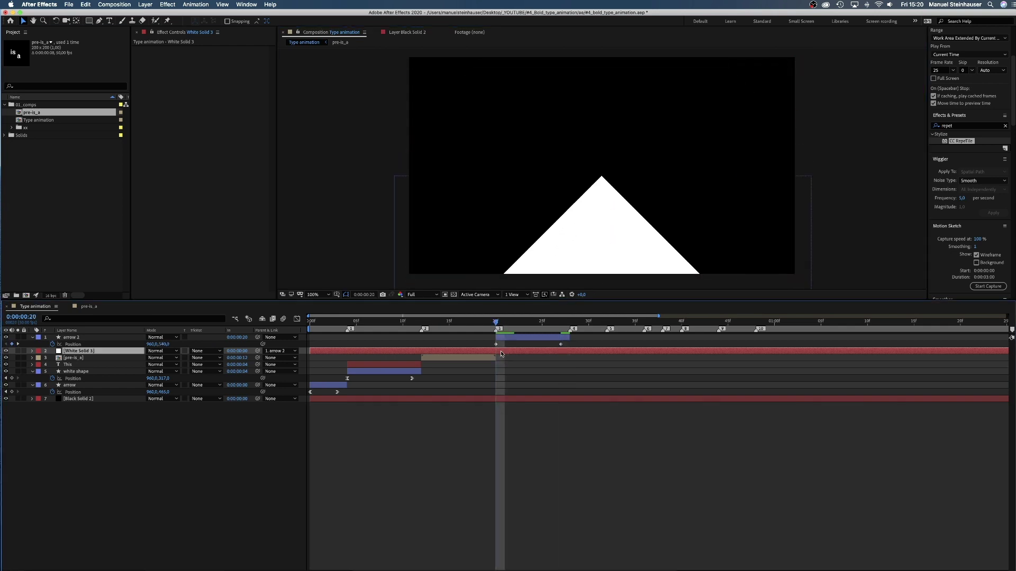
key(super+shift+d)
click(487, 358)
key(BackSpace)
click(517, 324)
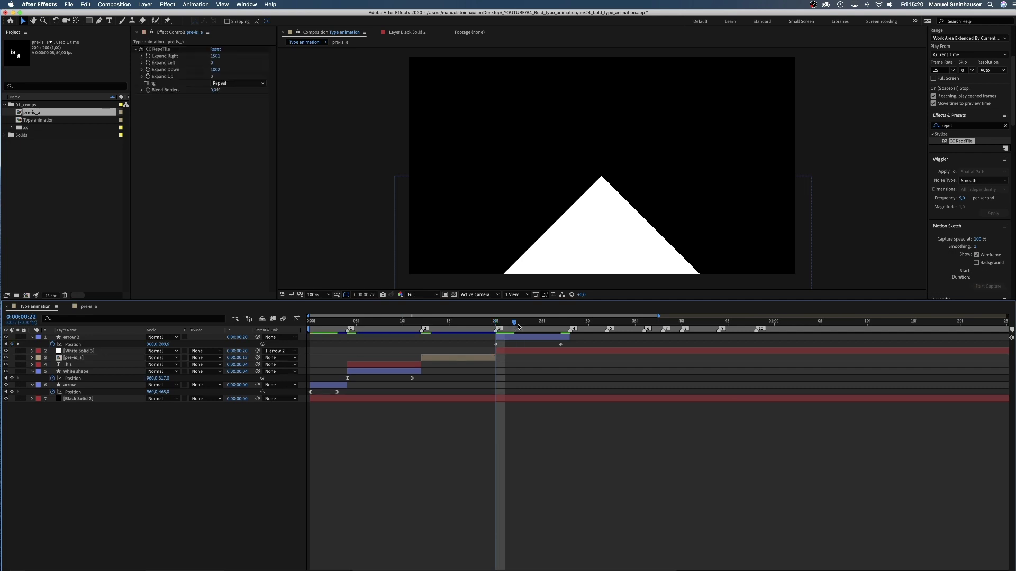
drag(518, 327, 576, 348)
click(579, 351)
key(super+shift+d)
key(BackSpace)
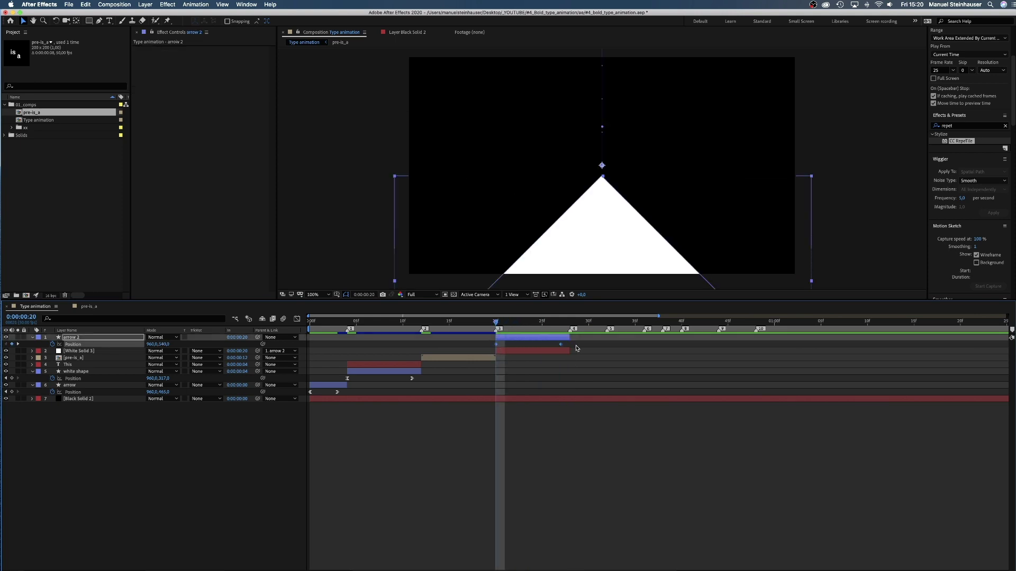
Ease arrow 2's Position keyframes, shaping the speed curve to start slowly and peak sharply just before frame 27
click(296, 319)
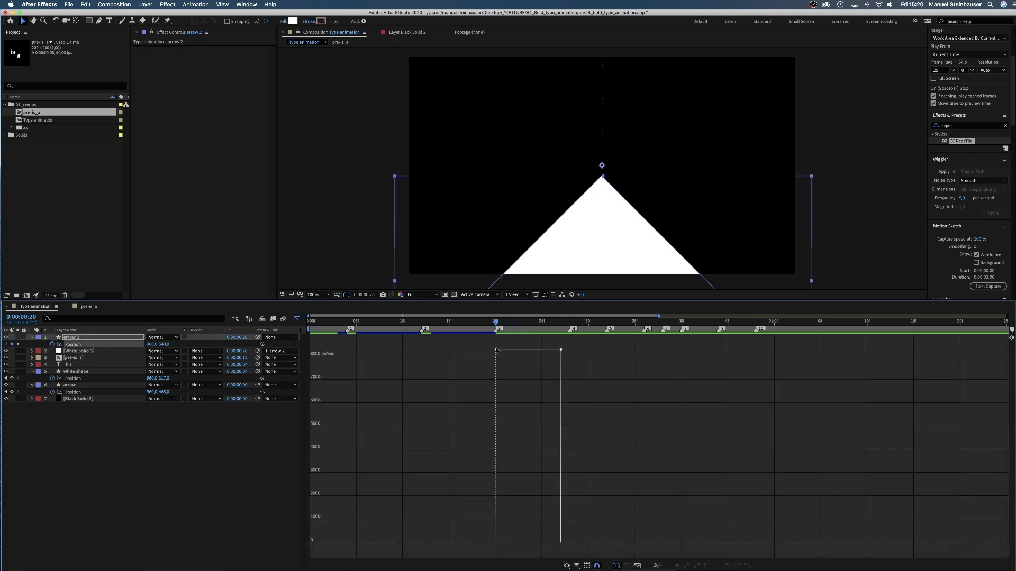
drag(500, 350, 735, 546)
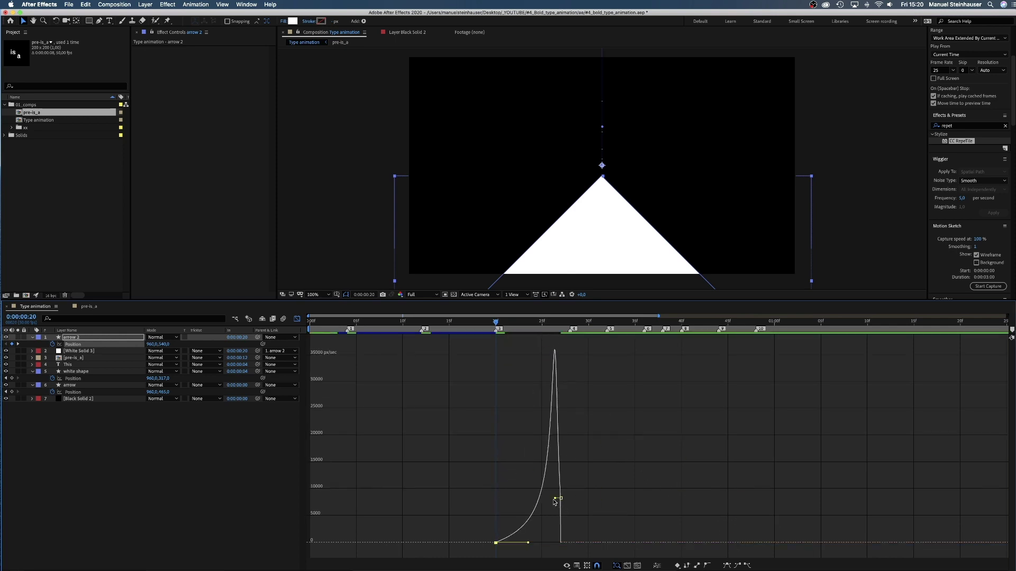
drag(554, 502, 575, 503)
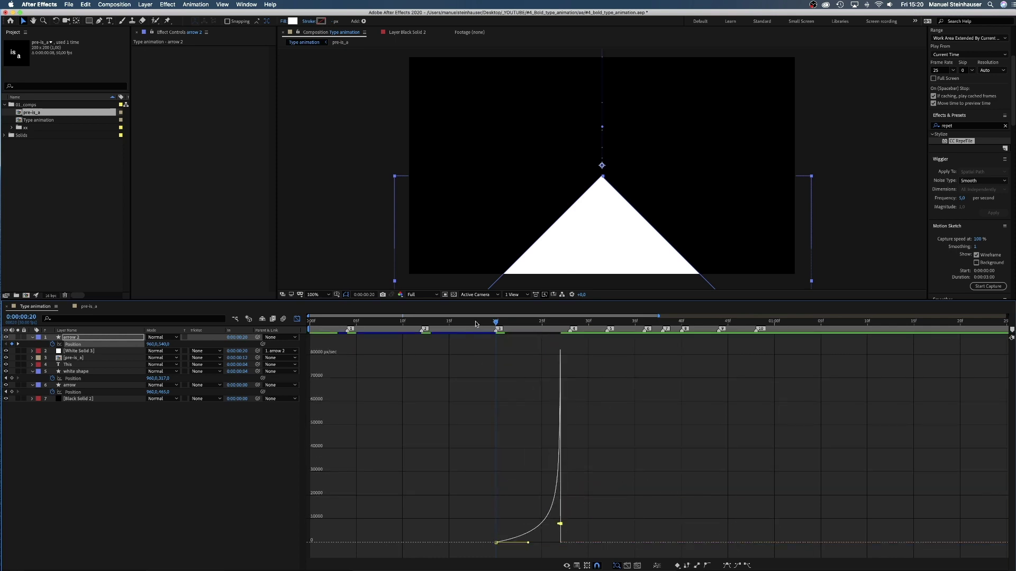
drag(476, 324, 279, 335)
click(296, 319)
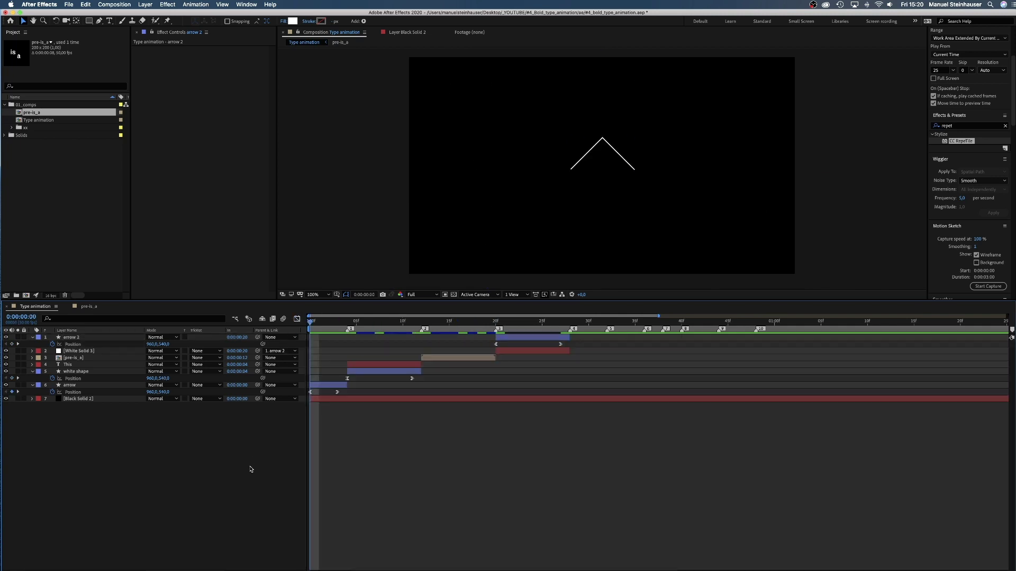
Preview the animation from the first frame to check the rising white triangle's timing
key(space)
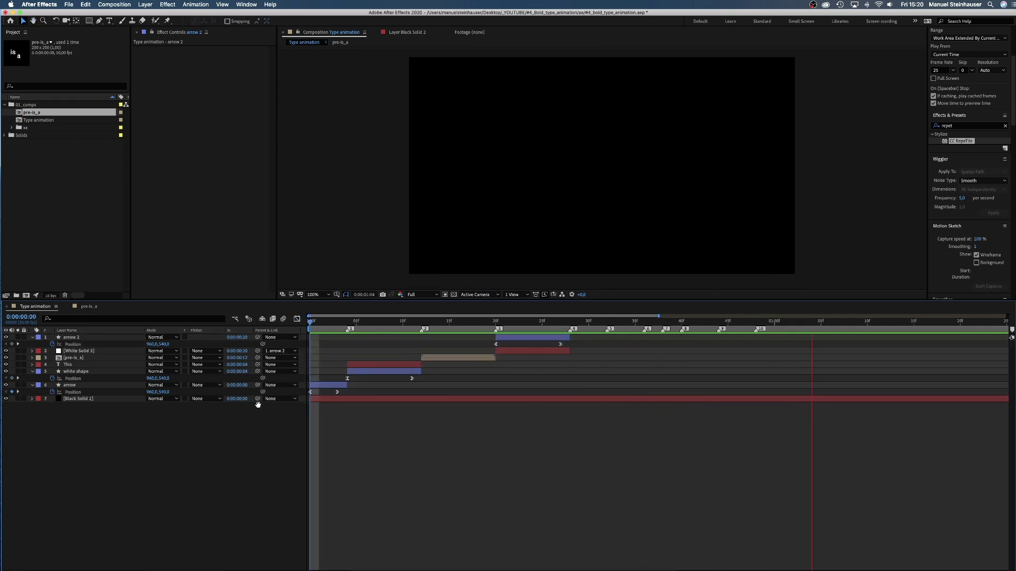
key(space)
key(Home)
key(space)
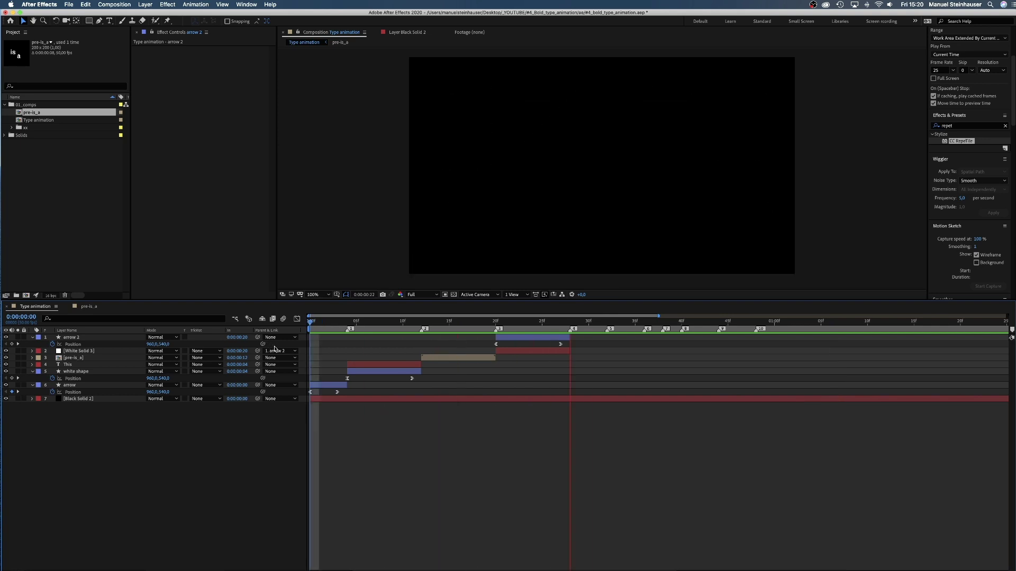
key(space)
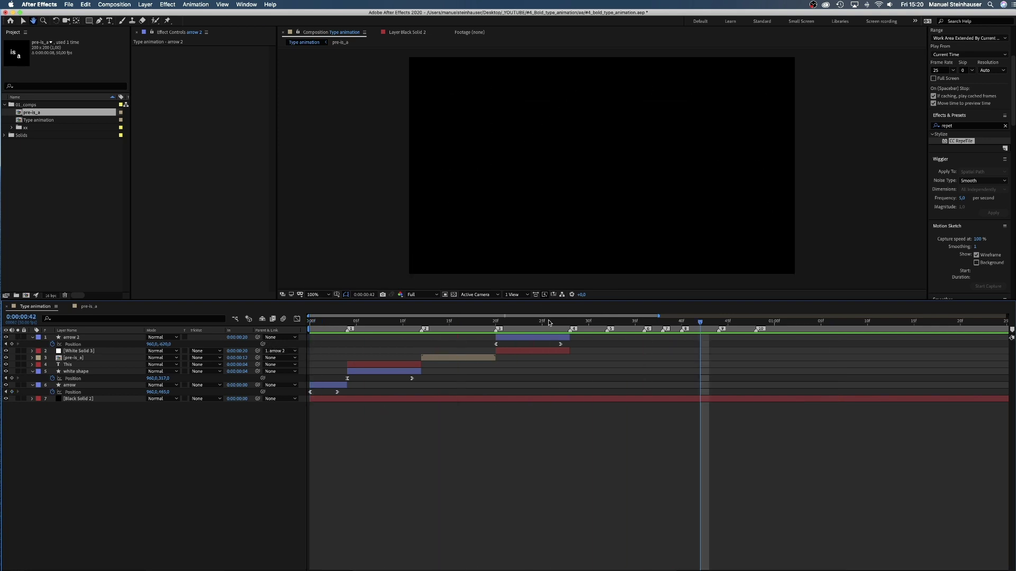
Duplicate the original arrow layer, move the copy above all other layers, and start it at frame 28
drag(551, 322, 560, 323)
drag(560, 322, 569, 323)
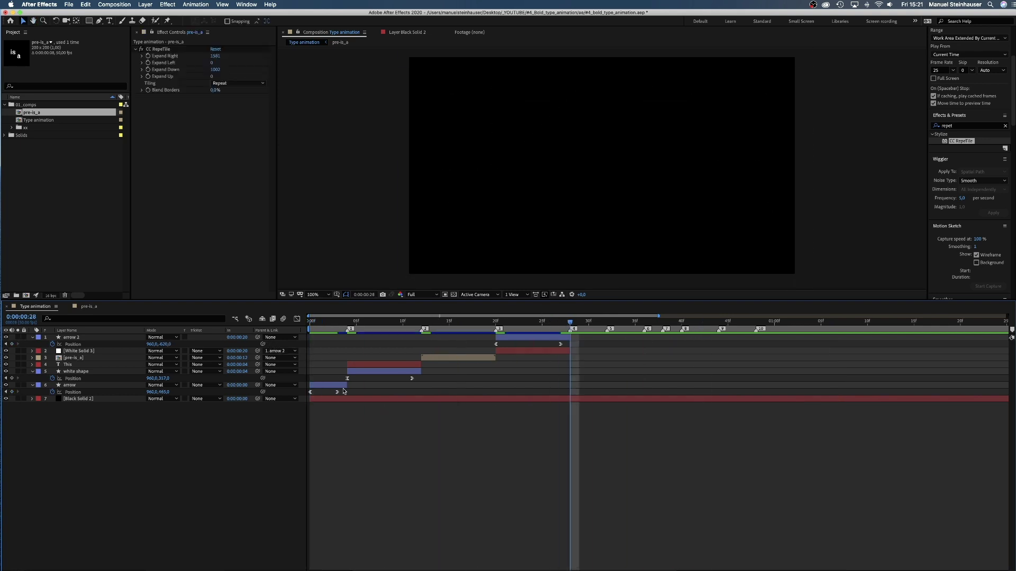
click(328, 385)
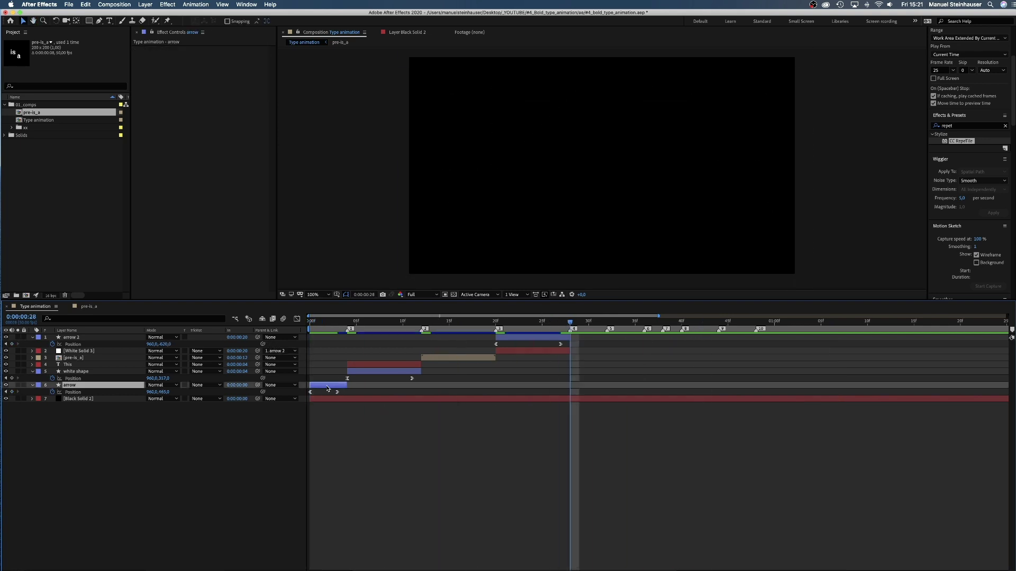
key(super+d)
drag(80, 387, 106, 338)
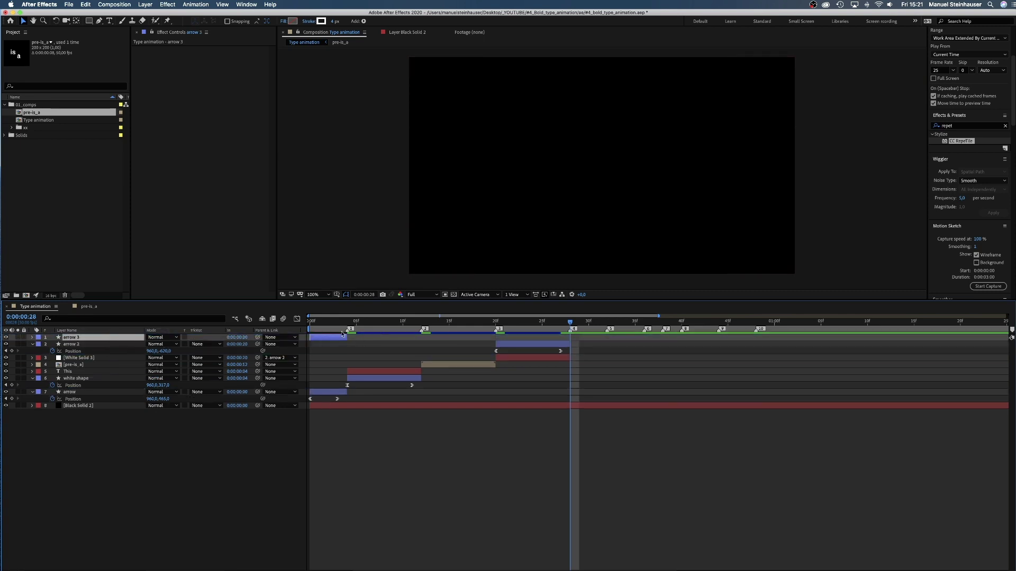
drag(319, 342, 583, 346)
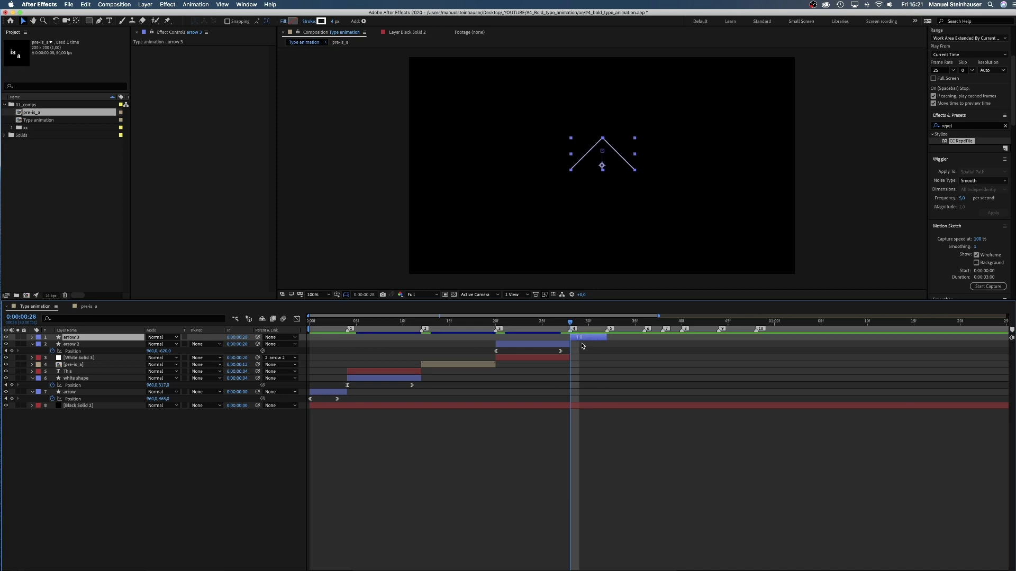
Show the title/action safe guides, and replace arrow 3's Position animation with a static placement below the centre at 960, 752
click(336, 295)
click(350, 302)
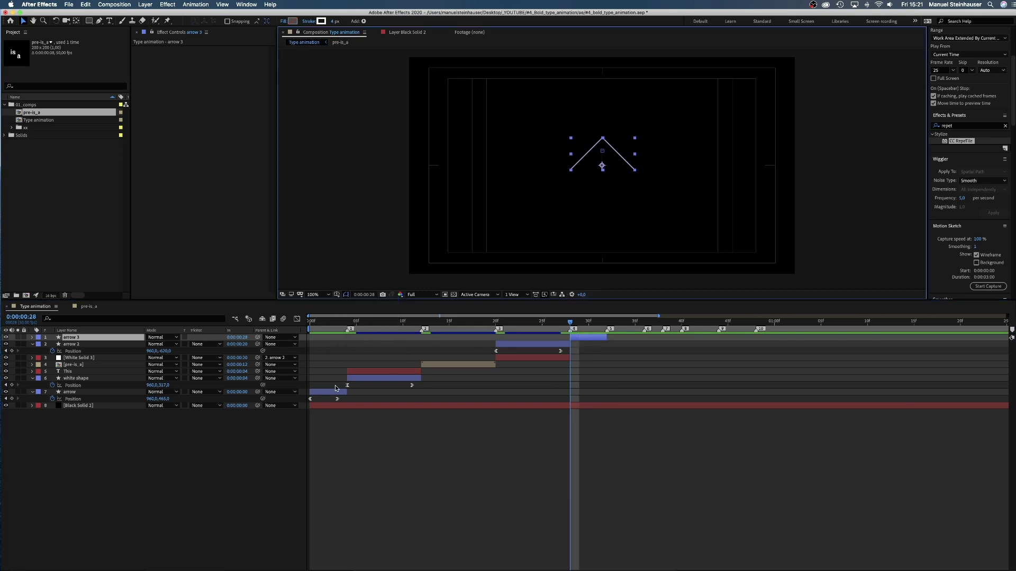
key(p)
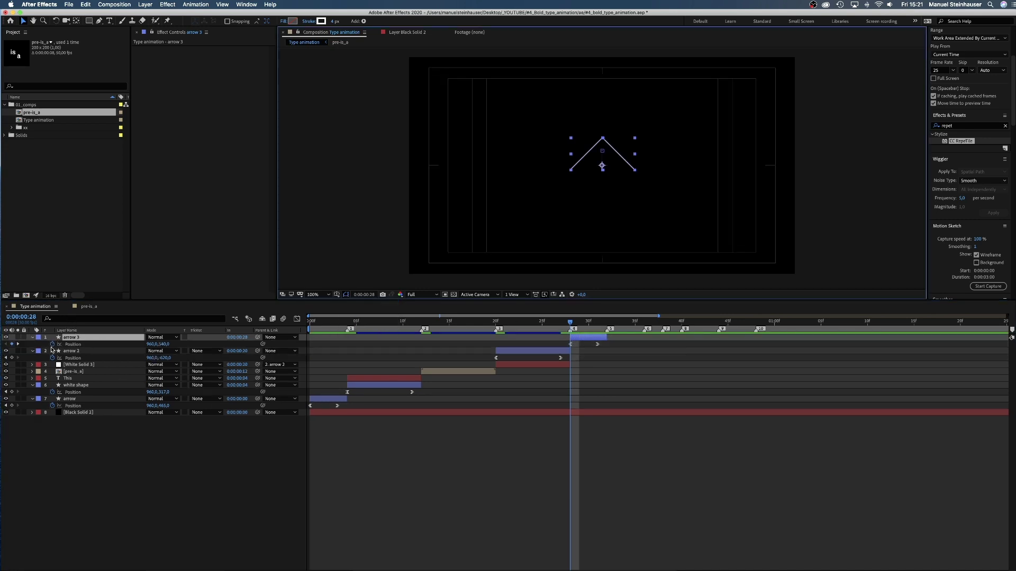
click(51, 347)
drag(605, 169, 607, 211)
Duplicate arrow 3, rotate the copy 180°, and place it just above the composition centre so the two tips face each other
key(super+d)
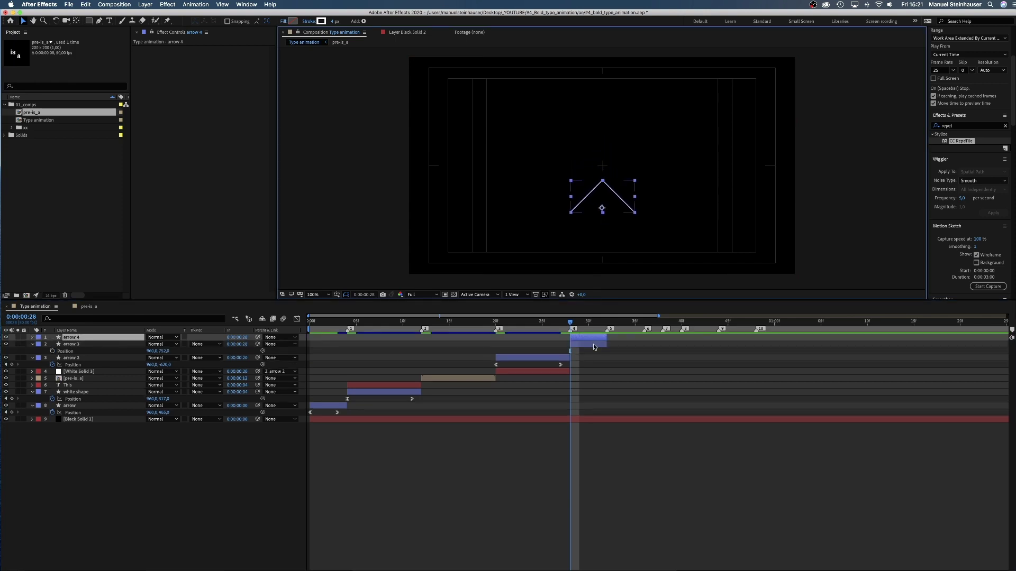
key(r)
click(157, 344)
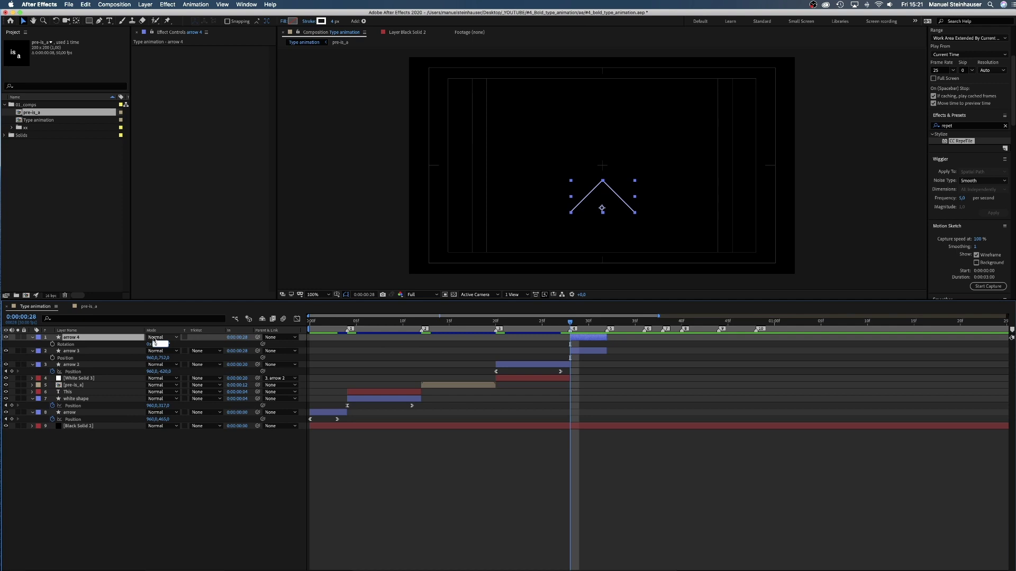
text(180)
key(Return)
drag(608, 216, 607, 150)
Animate arrow 3's Position from frame 28 up to 960, 679 at frame 31, easing the speed curve to peak sharply at the end
click(71, 352)
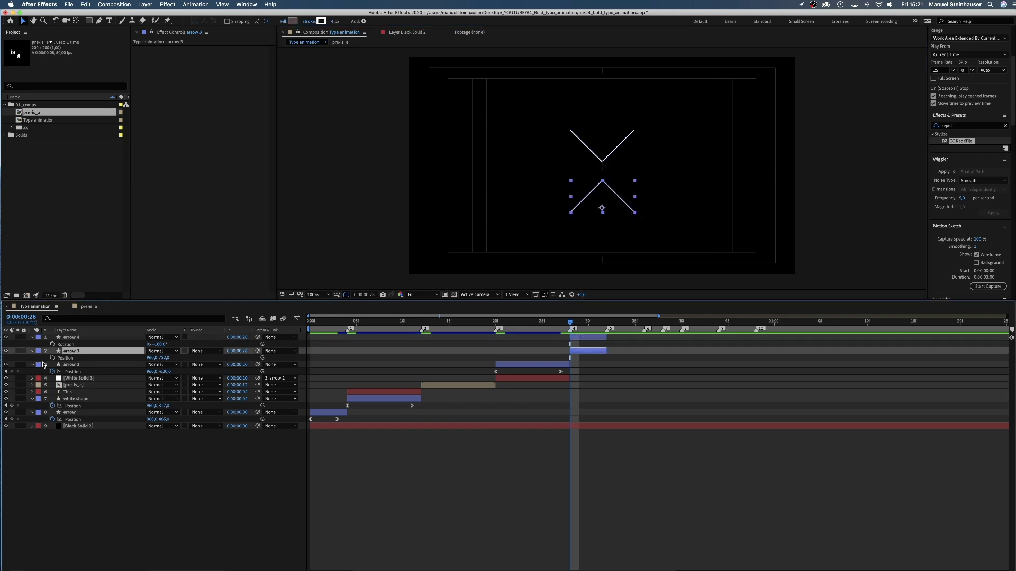
click(53, 358)
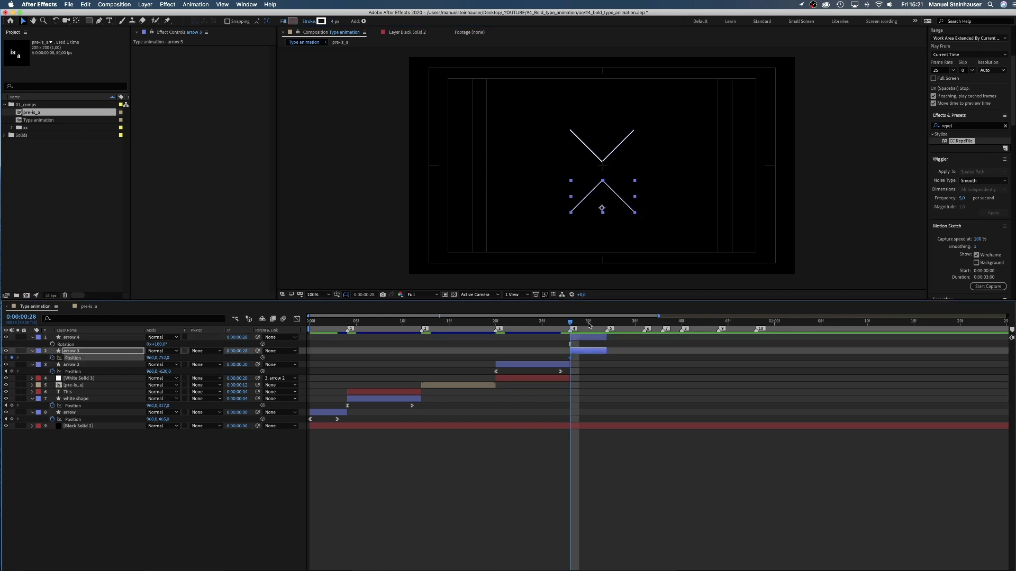
drag(589, 325, 597, 324)
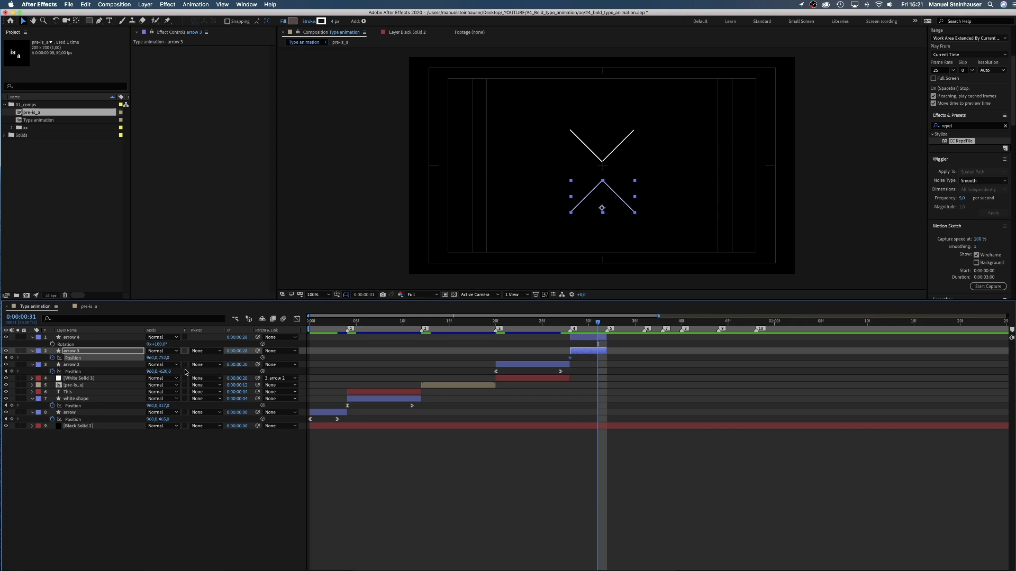
key(Return)
drag(165, 359, 140, 355)
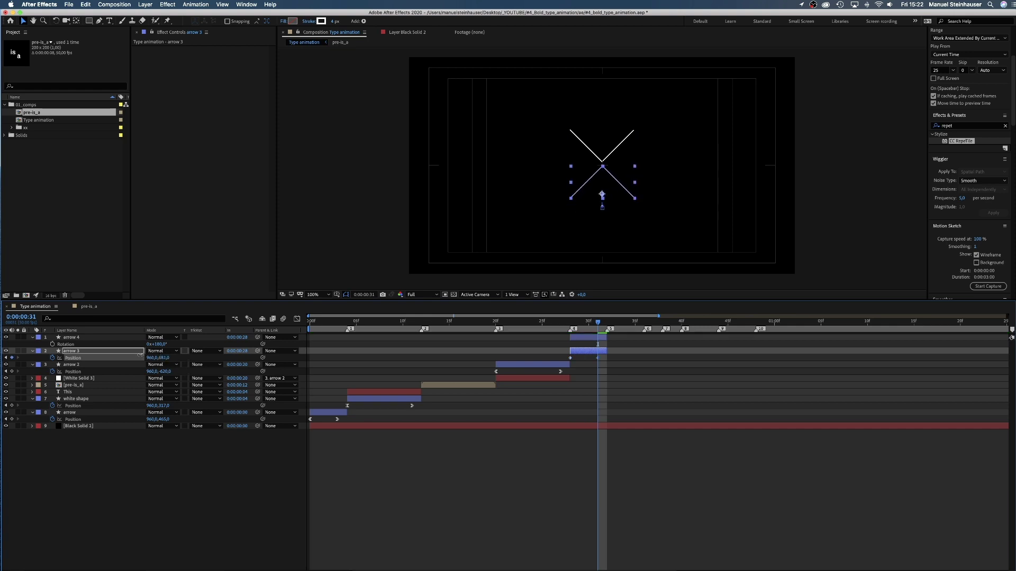
key(shift+F3)
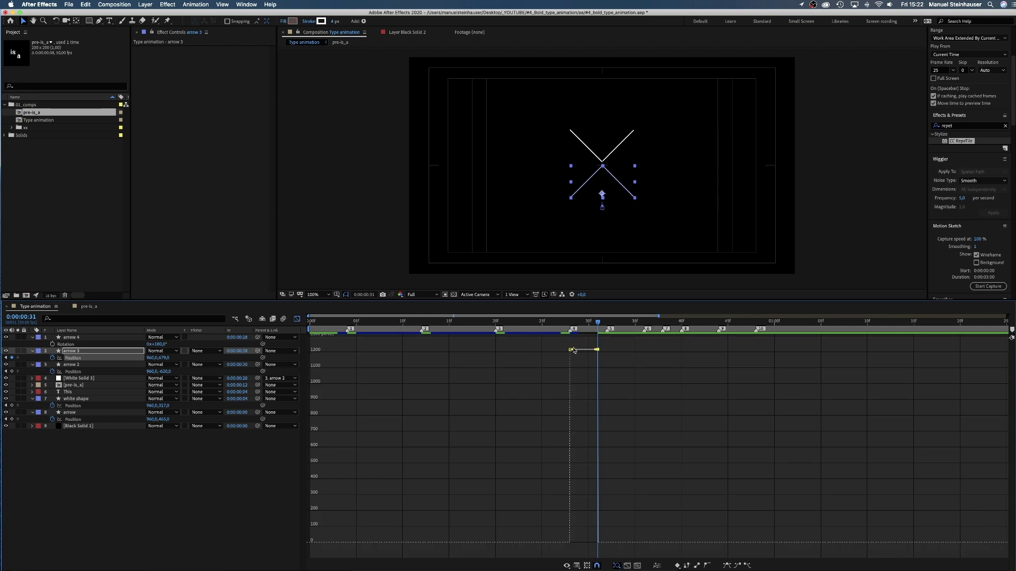
drag(574, 350, 601, 498)
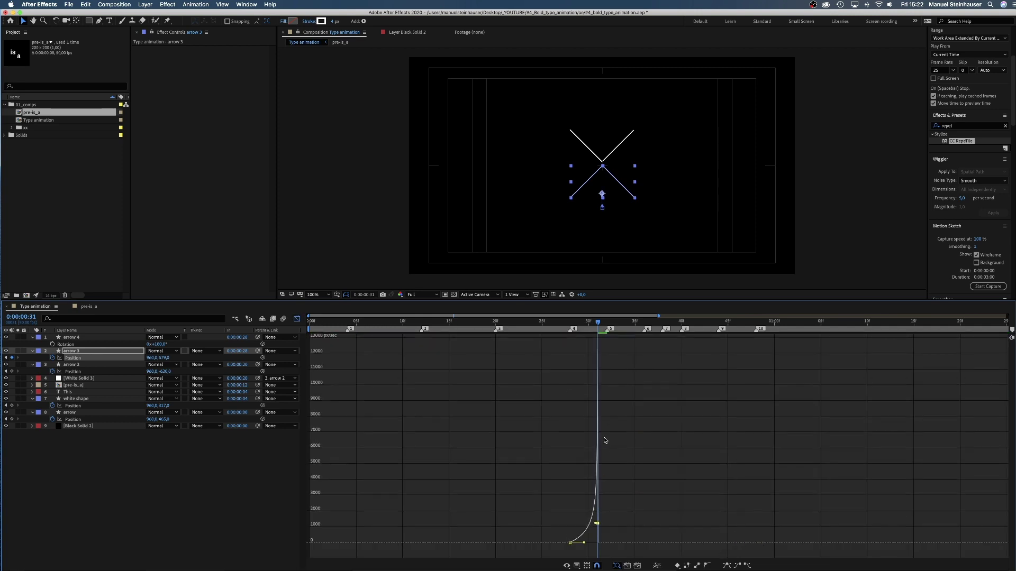
Return from the speed curve to the layer timeline and preview the animation from the first frame
drag(565, 319, 297, 324)
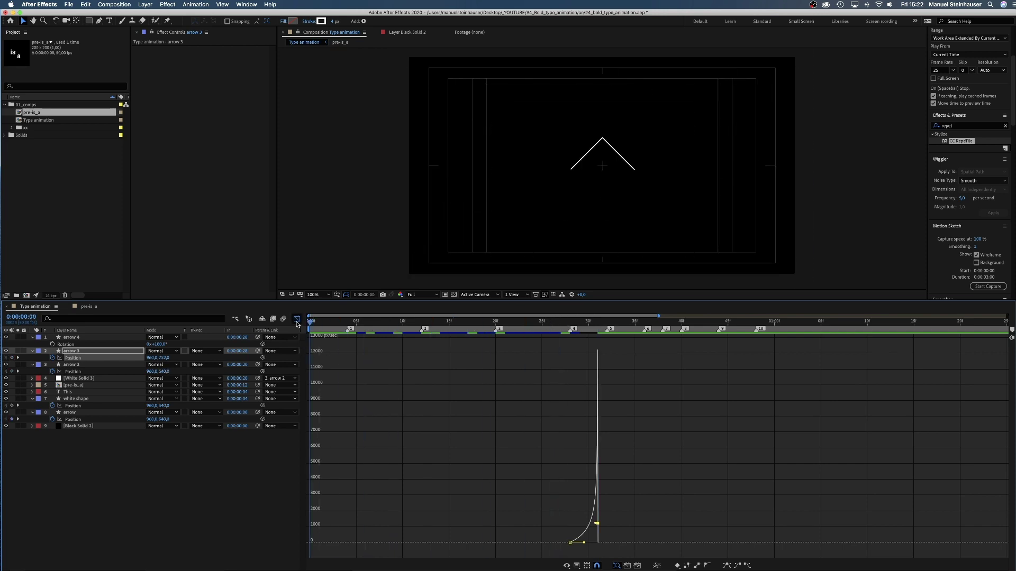
click(297, 319)
click(254, 487)
key(space)
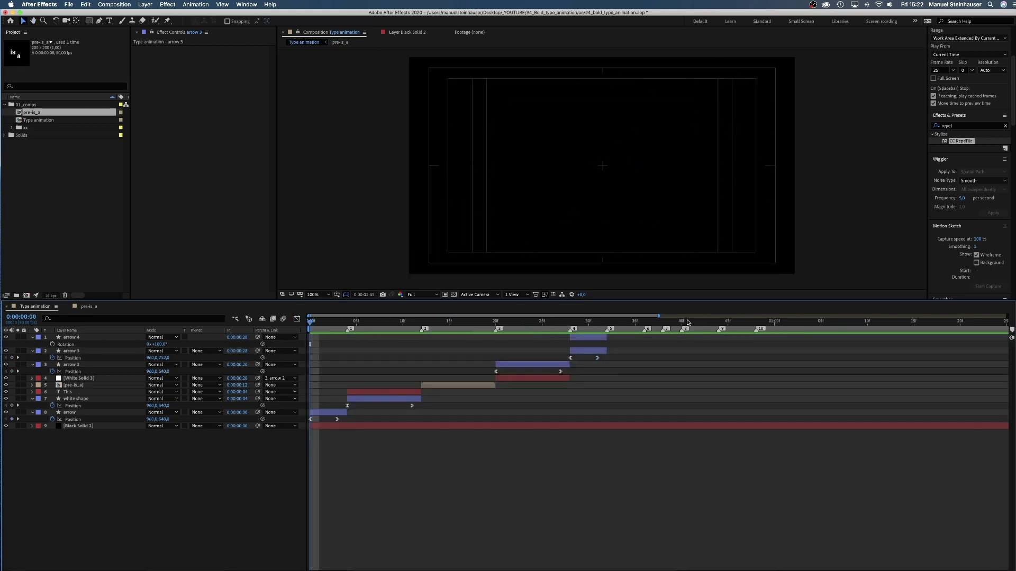
End the work area at frame 38 and preview the animation within it
drag(658, 316, 858, 315)
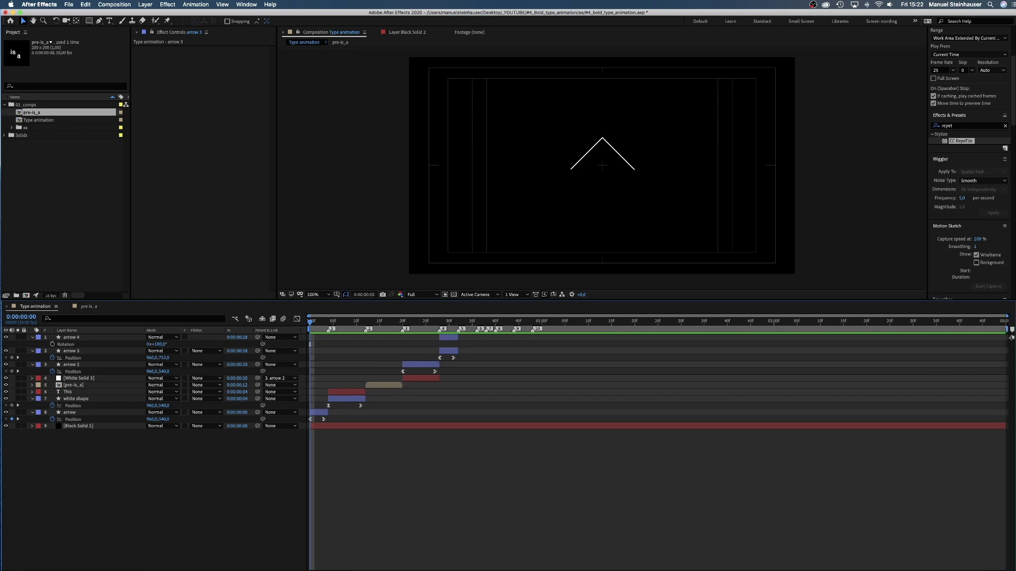
drag(466, 321, 279, 351)
key(n)
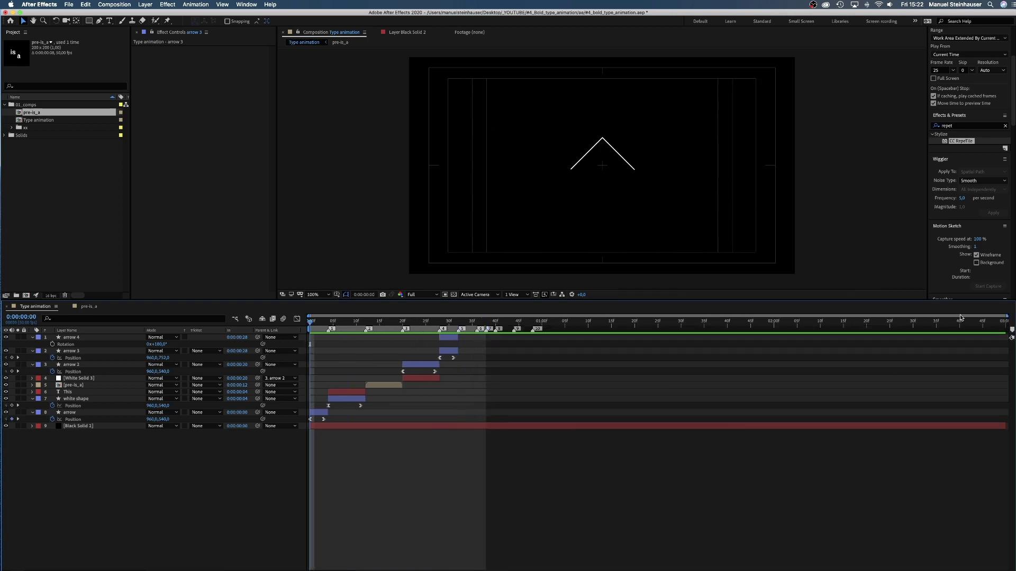
drag(1007, 316, 502, 316)
key(space)
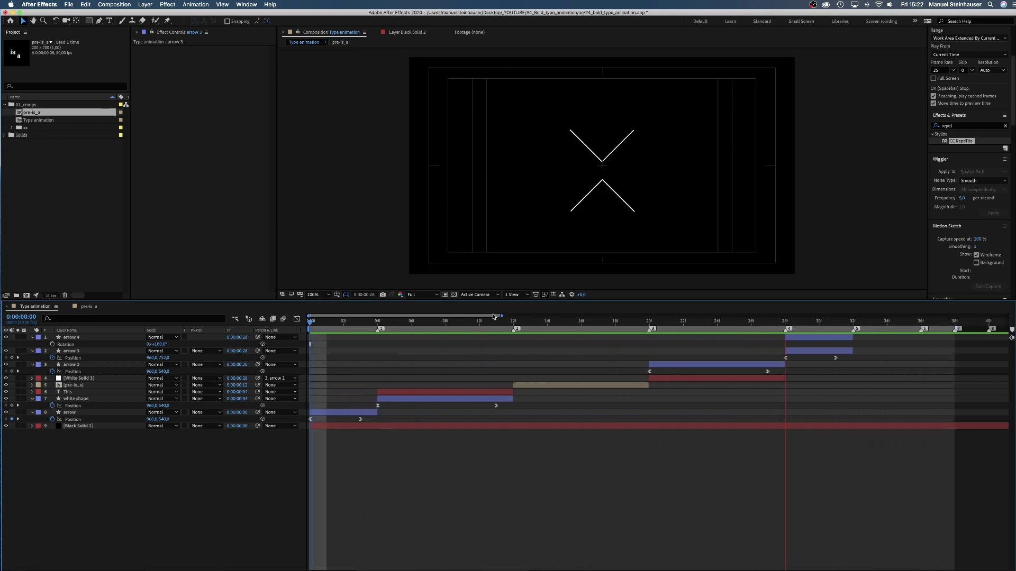
At frame 32, add a white rectangle shape layer and set its size to 300 × 300
click(853, 321)
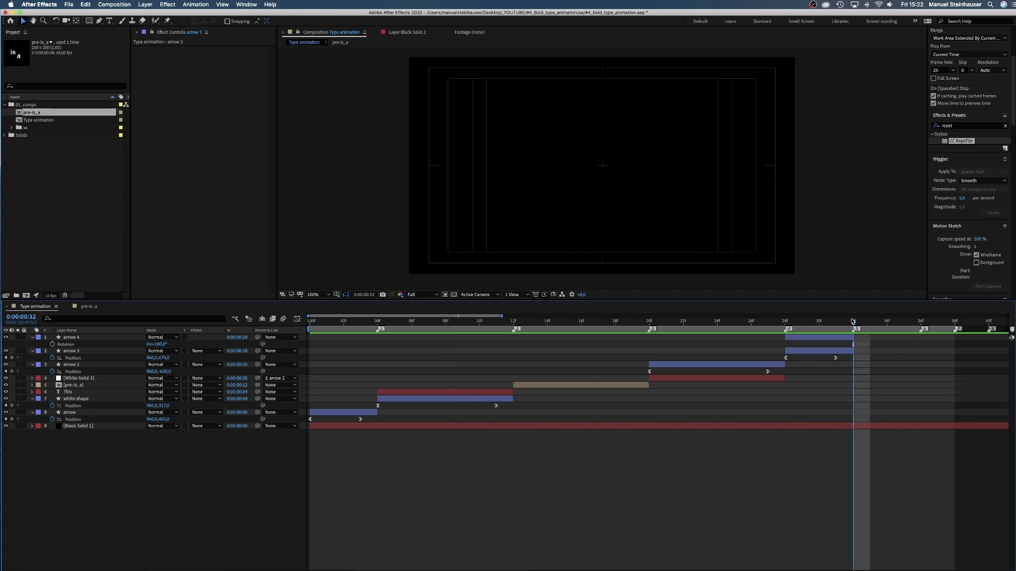
double_click(90, 21)
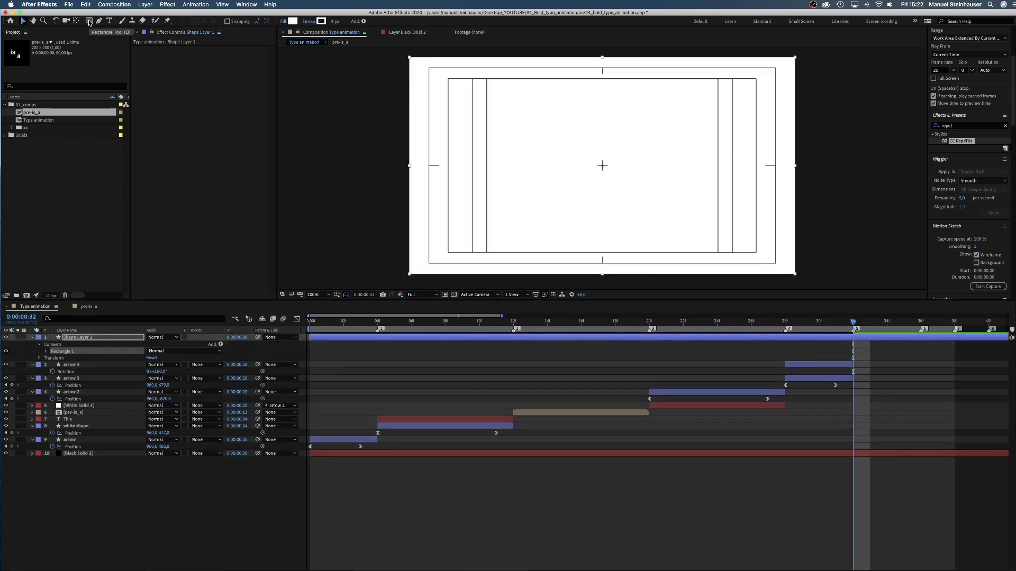
click(46, 350)
click(53, 358)
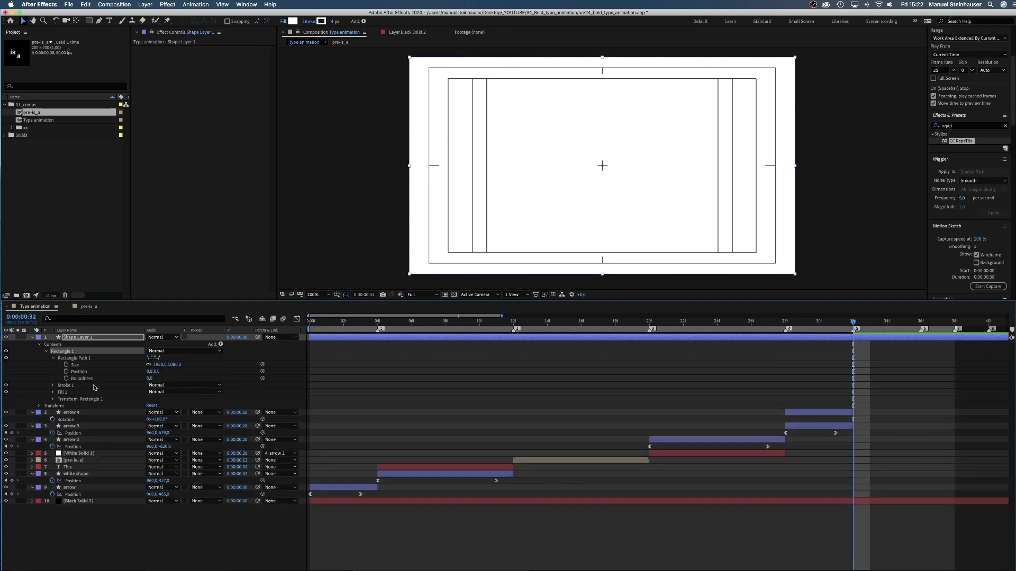
click(159, 366)
text(300)
key(Tab)
text(300)
key(Return)
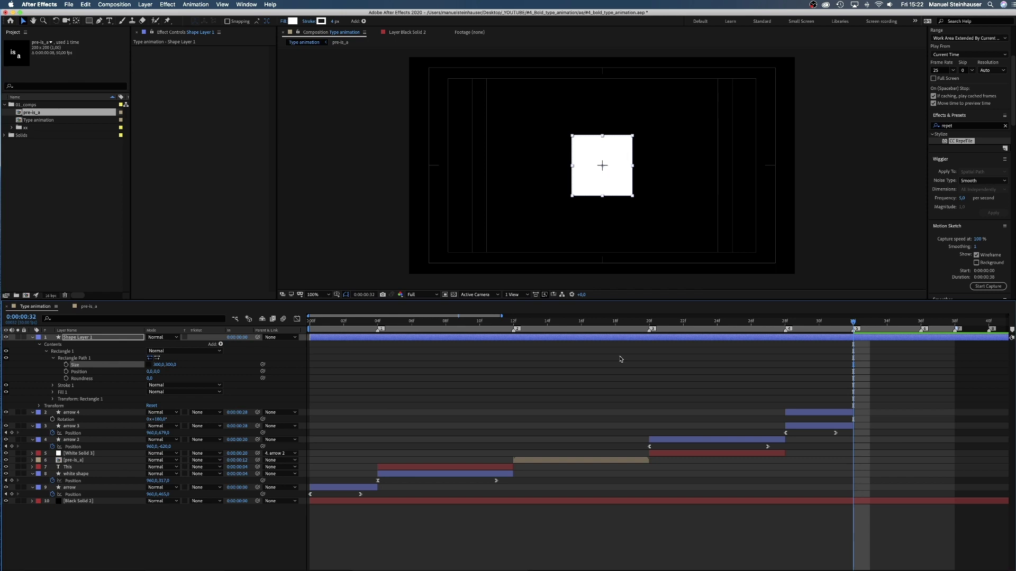
Trim the rectangle's shape layer to run only from frame 32 to frame 36, deleting the split-off remainder
drag(309, 337, 921, 321)
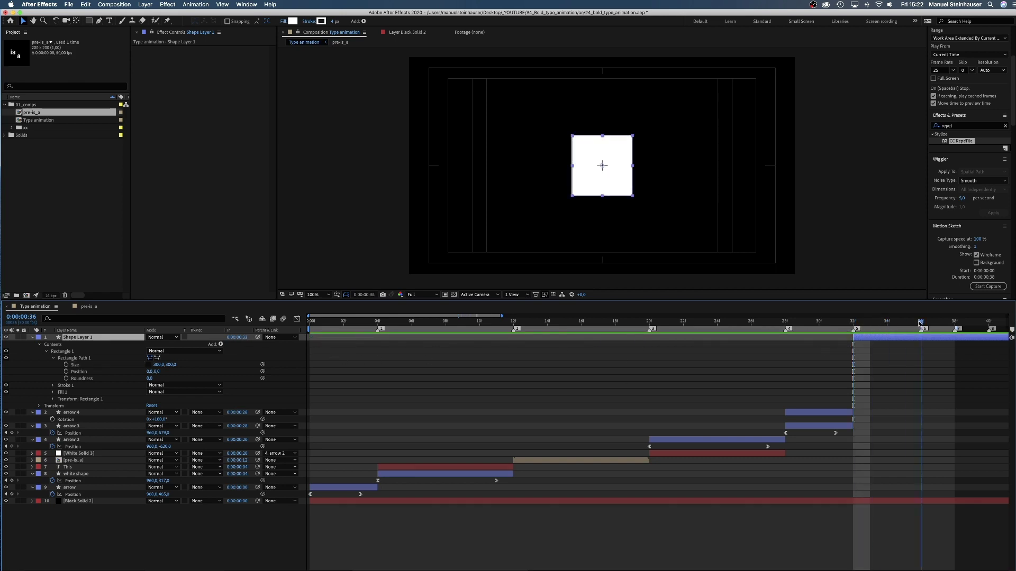
key(super+shift+d)
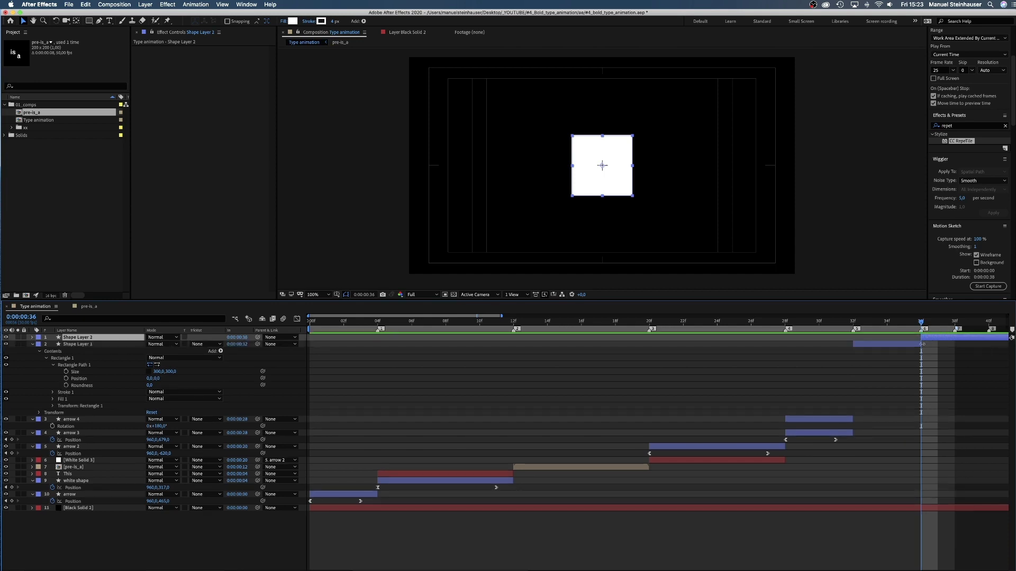
key(Delete)
Set the rectangle path's size to 200 × 200
drag(921, 321, 869, 321)
click(867, 340)
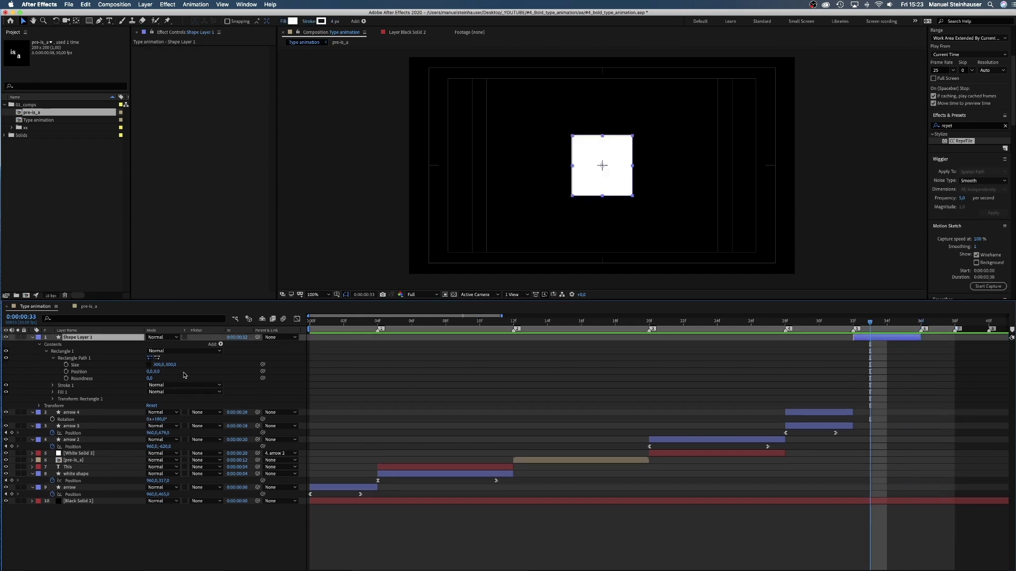
click(156, 367)
text(200)
key(Tab)
text(200)
key(Return)
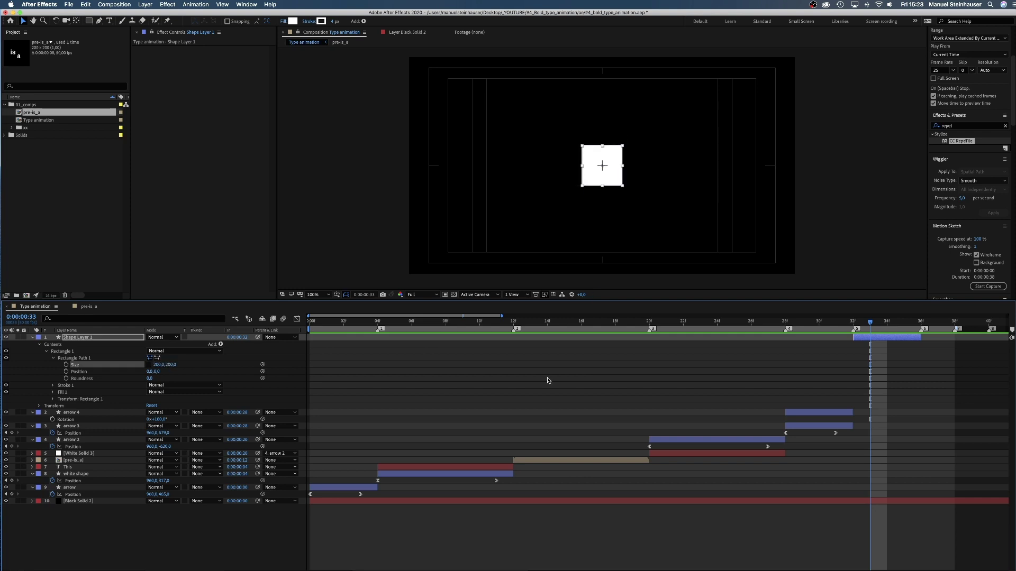
Collapse the rectangle's shape layer and rename it "white square"
click(32, 338)
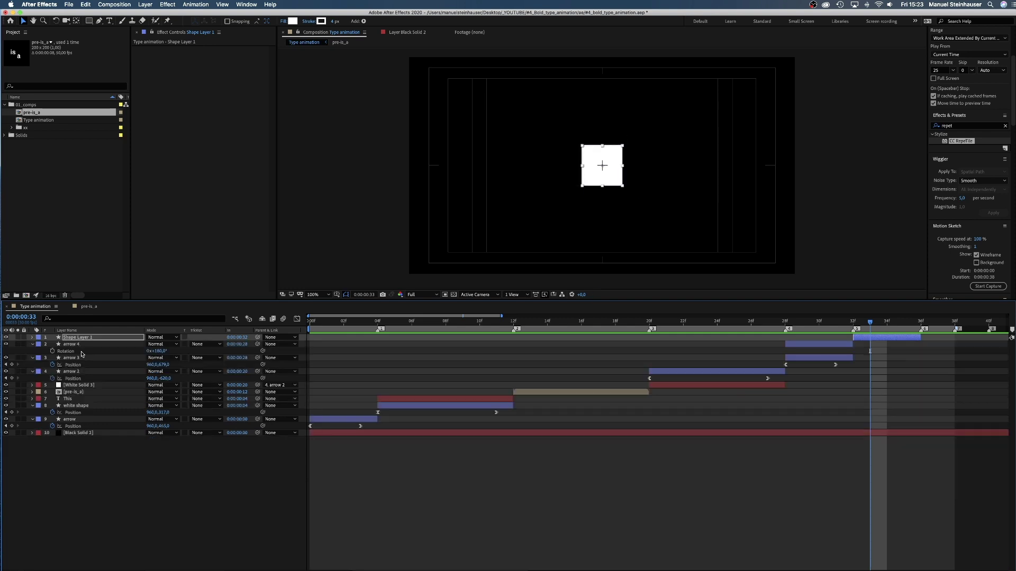
key(Return)
text(white square)
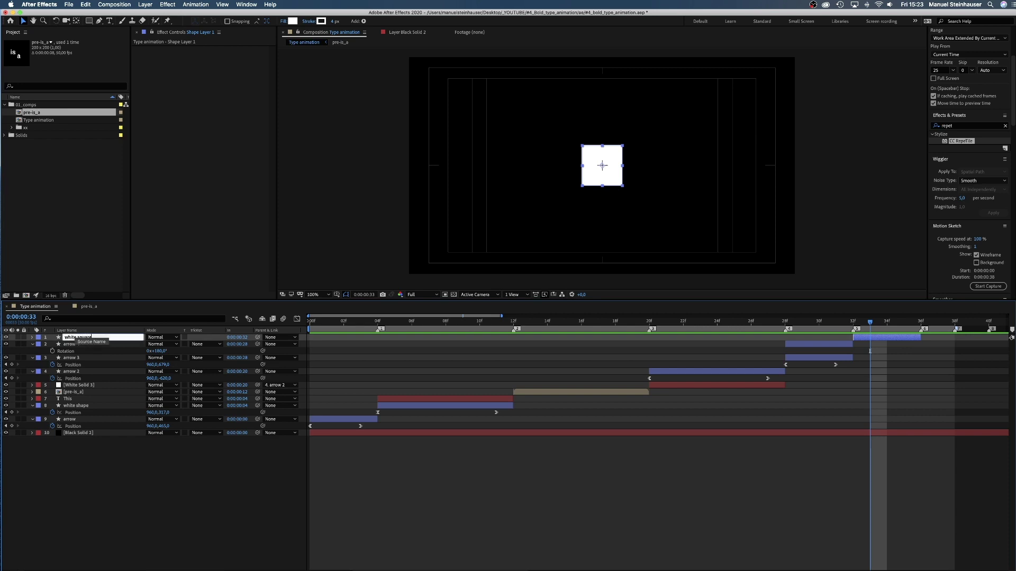
key(Return)
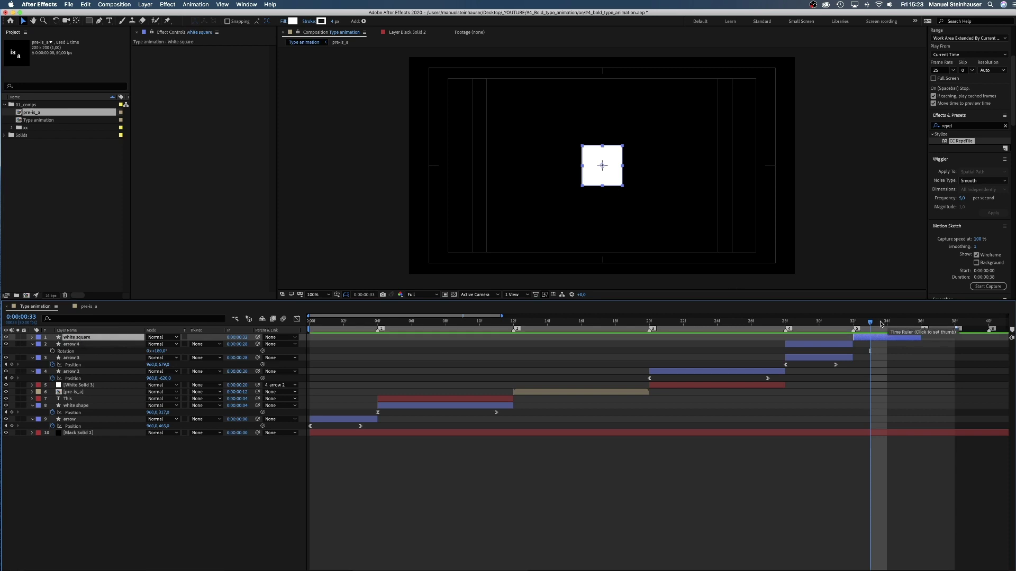
Keyframe the white square's Position at frame 32 and raise it to 960, 316 at frame 35
click(852, 321)
key(p)
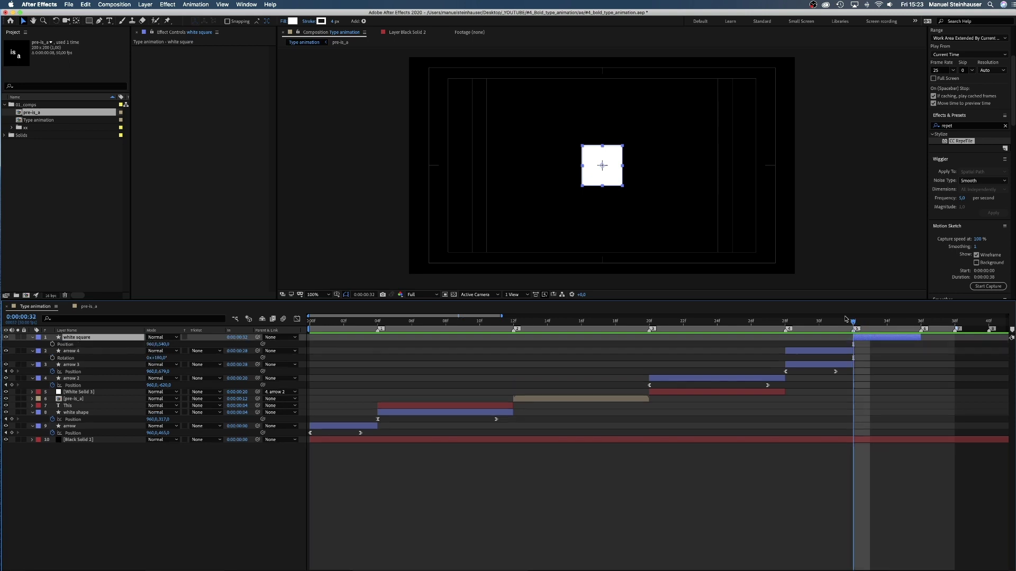
click(52, 344)
click(905, 321)
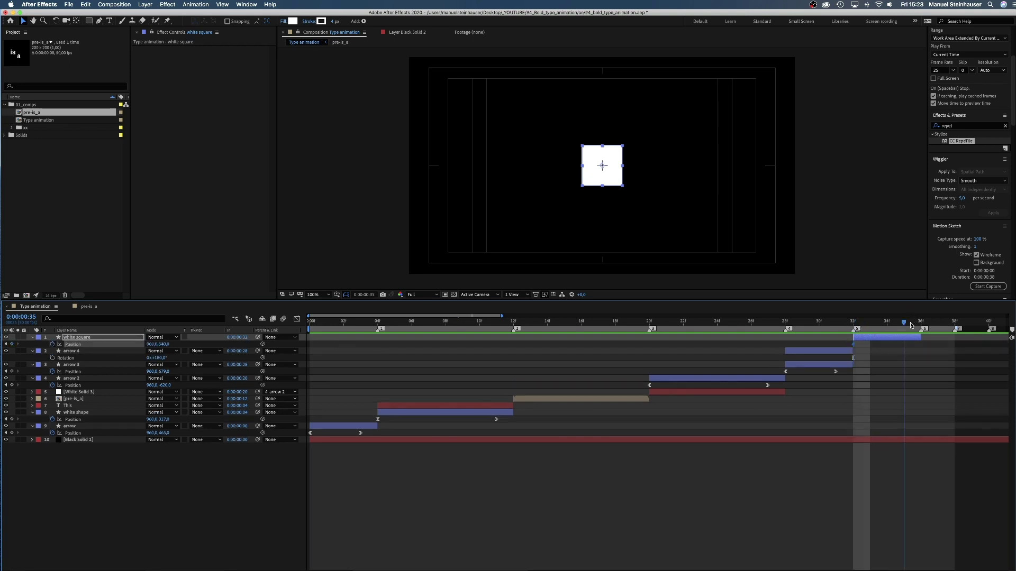
click(164, 344)
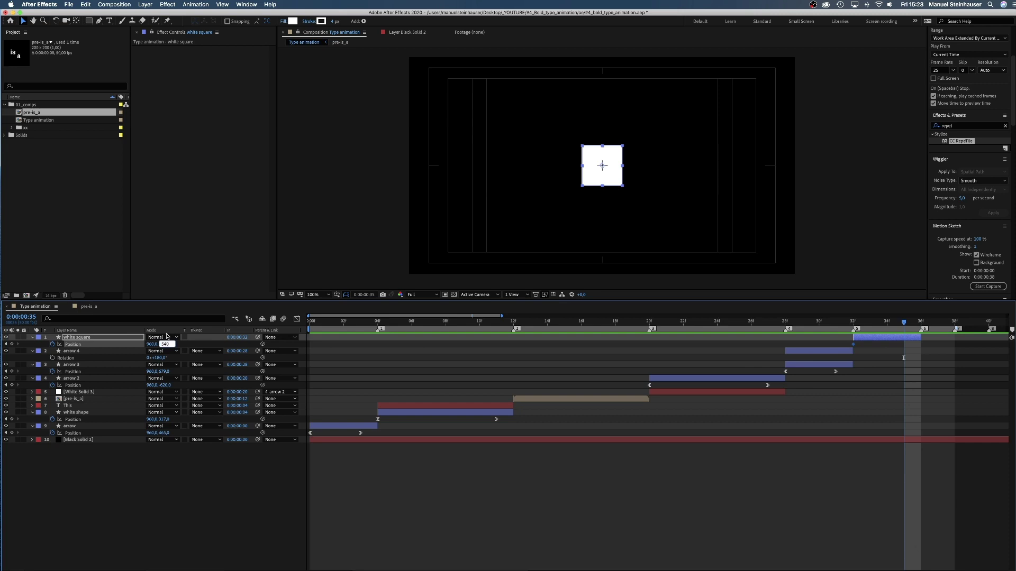
text(316)
key(Return)
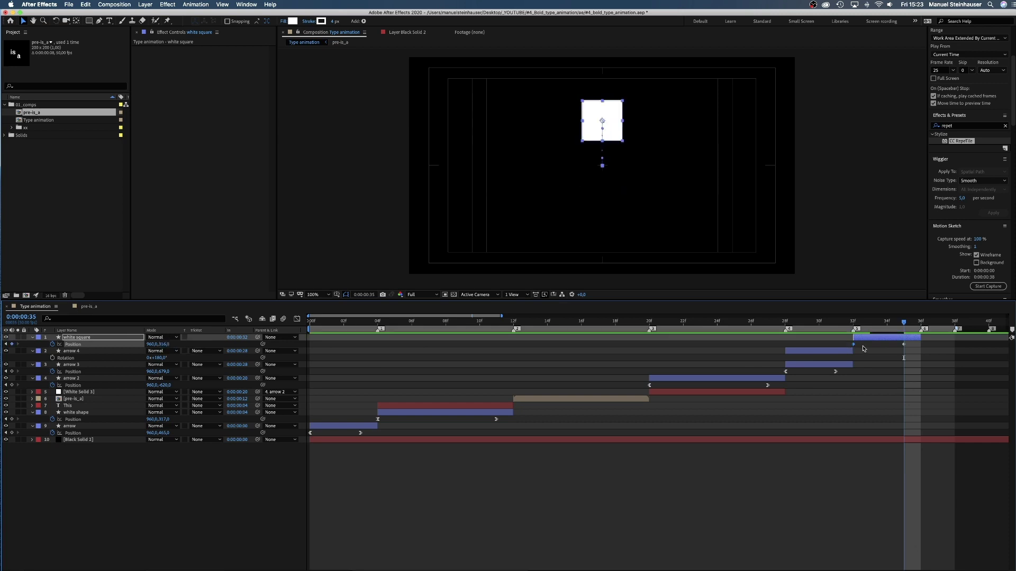
Ease the white square's Position keyframes, shaping the speed curve to start slowly and peak sharply at frame 35
click(297, 320)
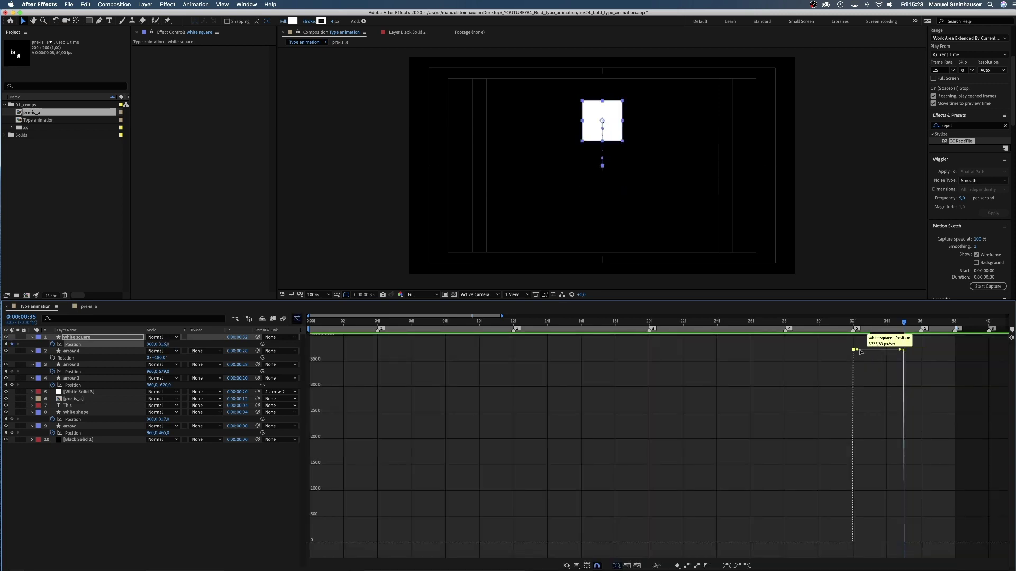
drag(860, 348, 921, 542)
drag(899, 499, 902, 500)
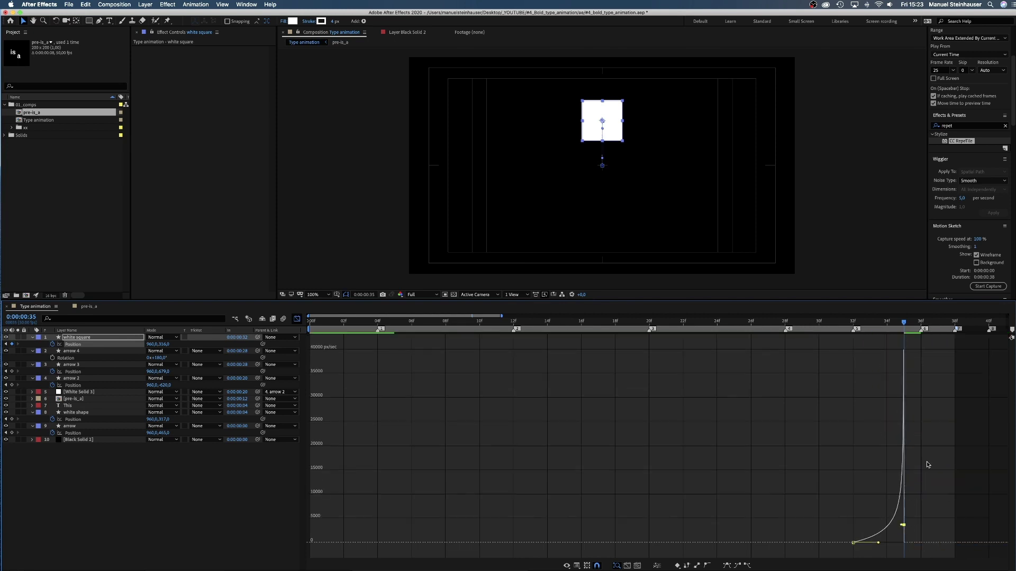
key(1)
click(297, 319)
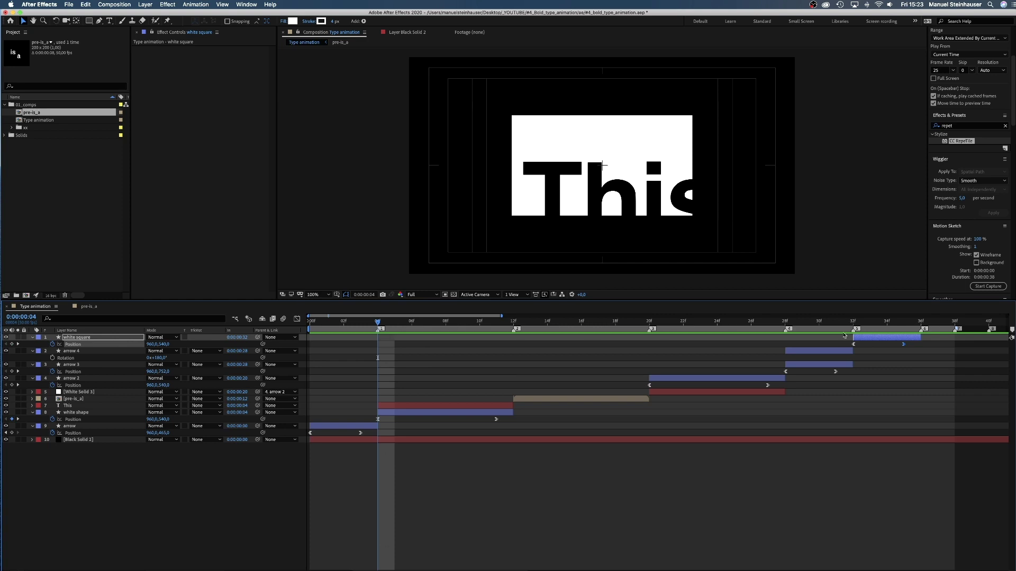
Go back to frame 32 and reduce the white square's stroke width to 0 px
drag(844, 325, 853, 325)
drag(333, 22, 312, 22)
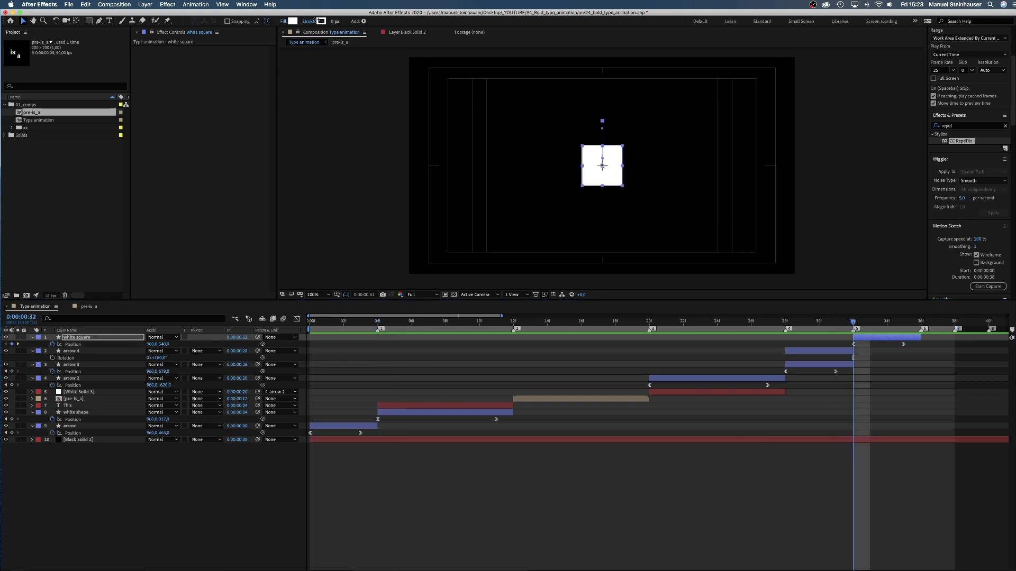
Add a black text layer reading "t" on top of the white square
key(ctrl+t)
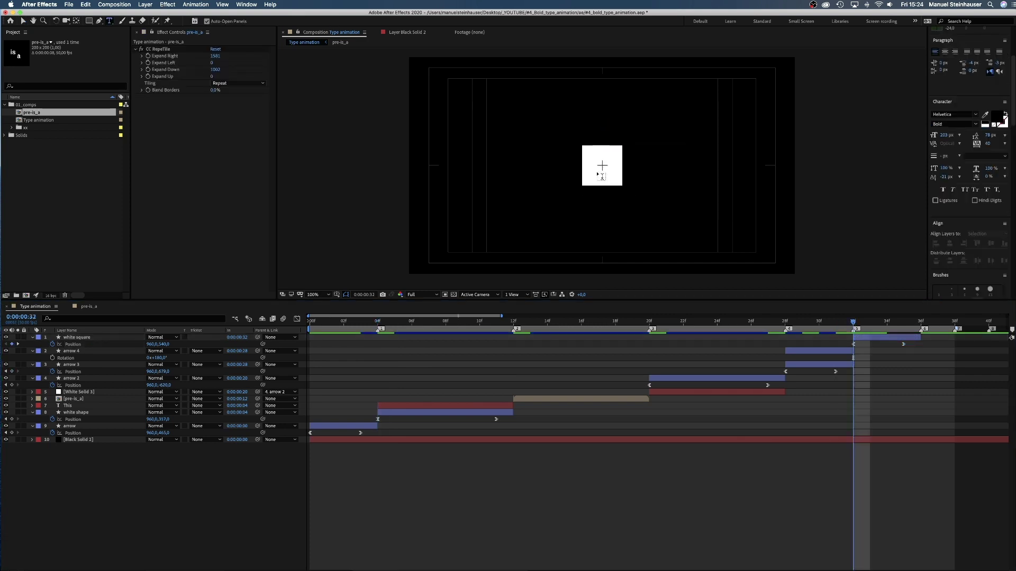
click(601, 176)
text(t)
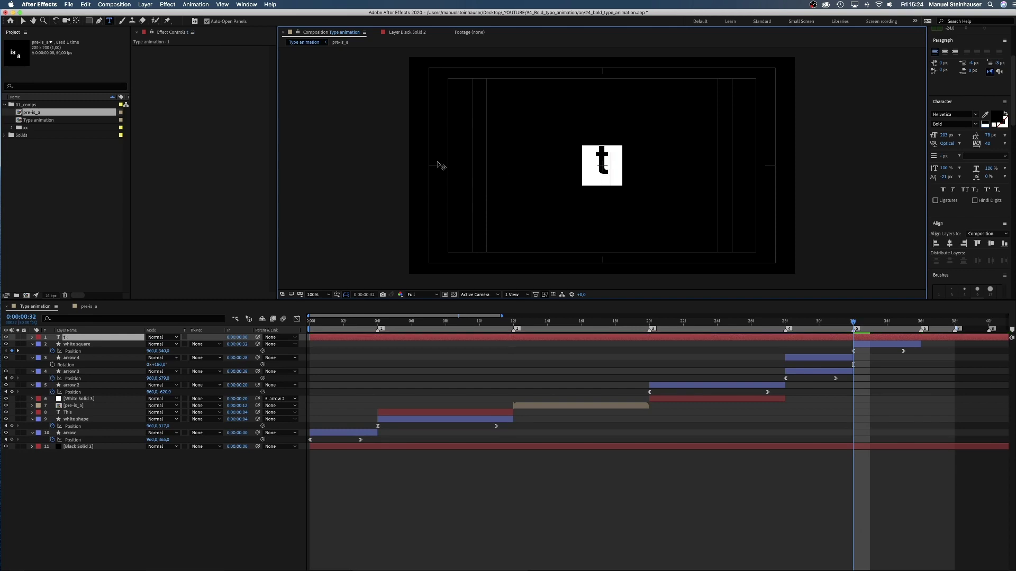
click(23, 21)
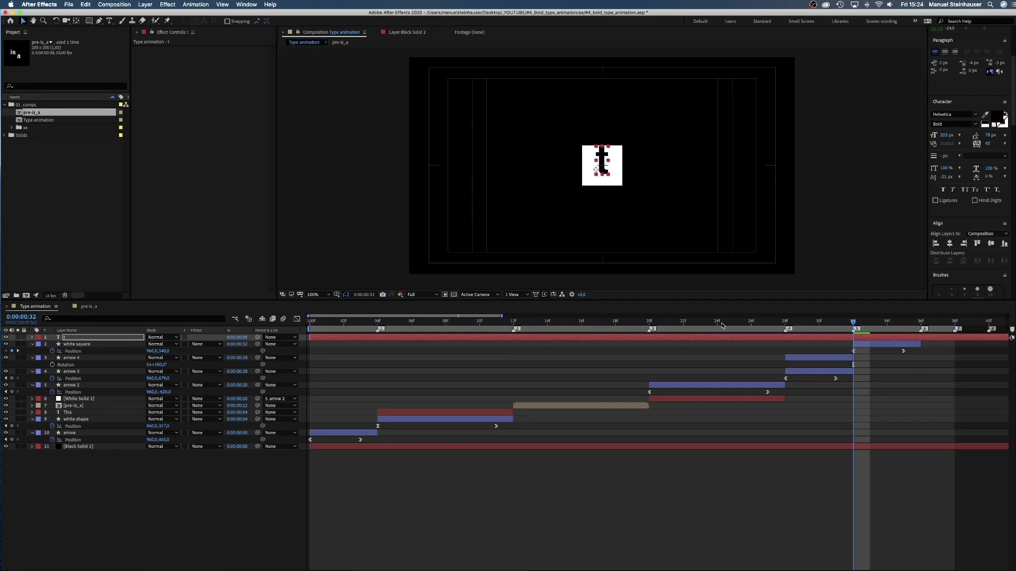
Trim the "t" text layer so it starts at frame 32 and ends at frame 36
key(ctrl+shift+d)
click(837, 346)
key(Delete)
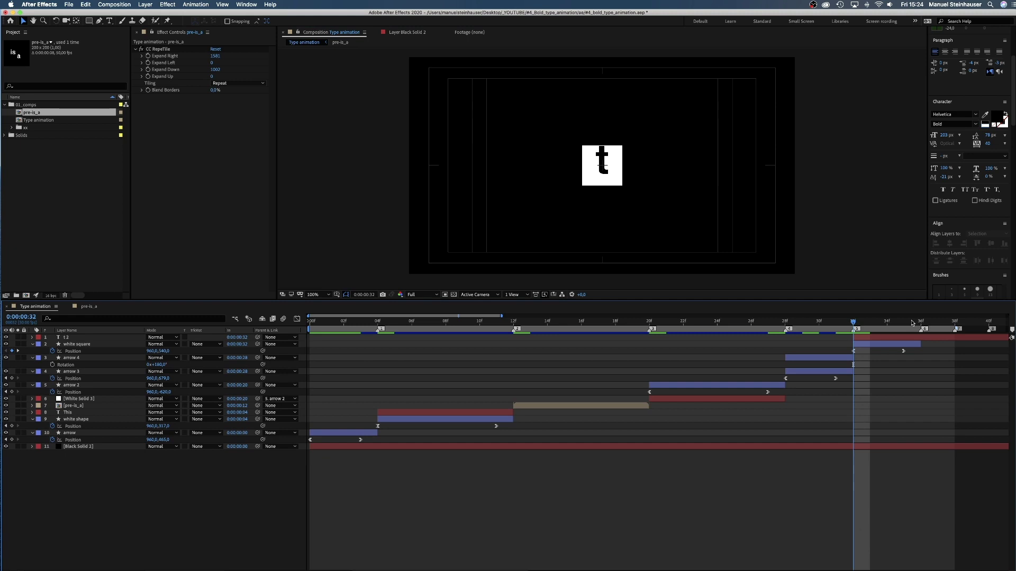
drag(907, 321, 921, 321)
click(926, 336)
key(super+shift+d)
key(Delete)
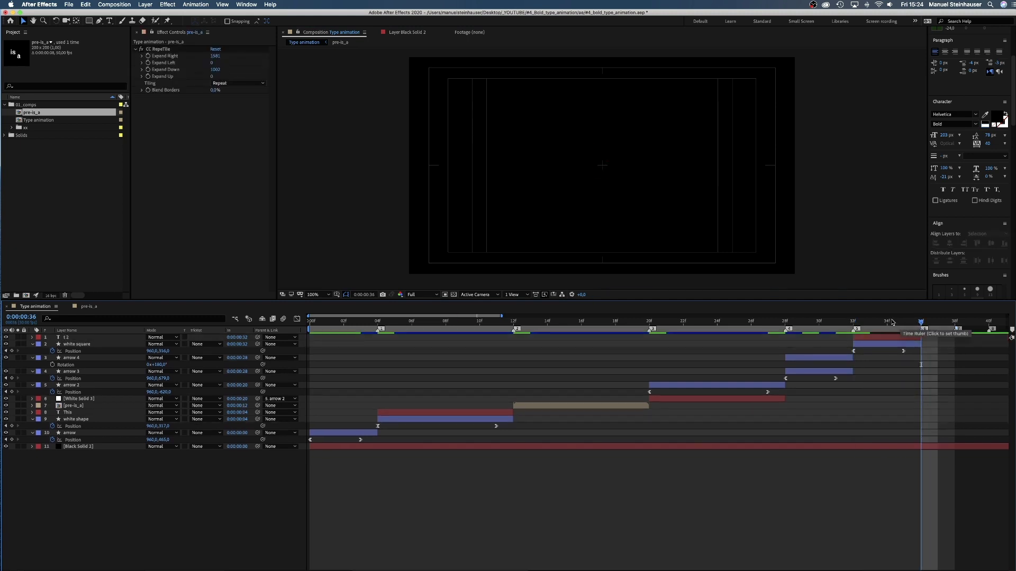
At frame 34, set the "t" font size to 250 px and nudge the letter to the middle of the white square
key(Page_Up)
key(Page_Up)
drag(601, 161, 600, 157)
drag(941, 136, 942, 136)
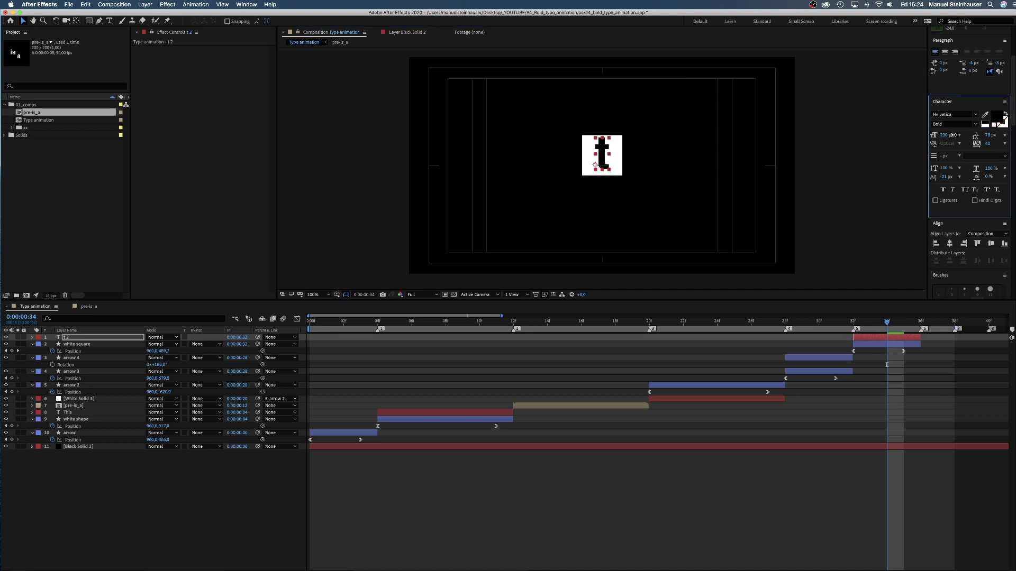
text(25)
key(Return)
text(0)
key(Return)
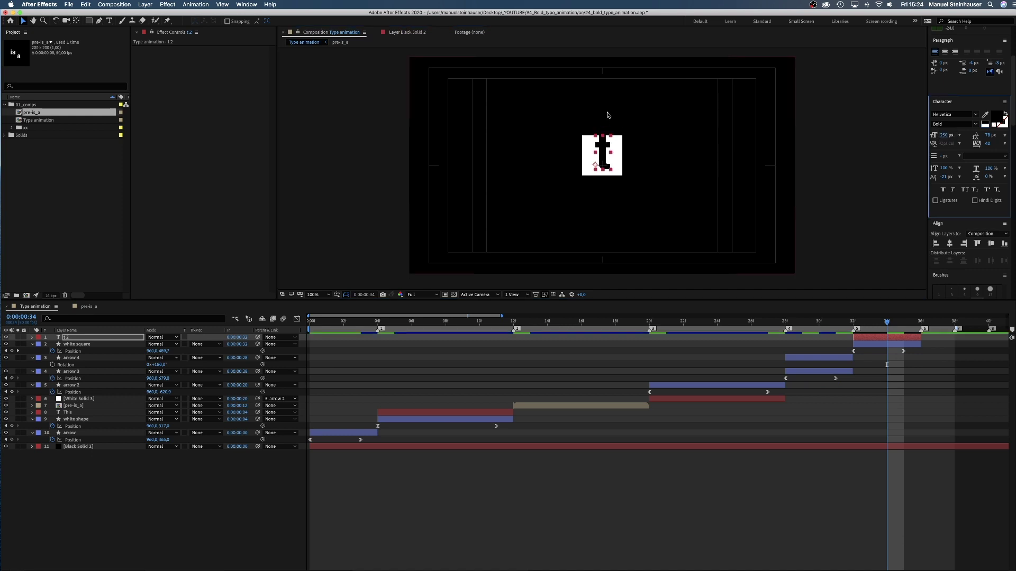
drag(604, 150, 603, 152)
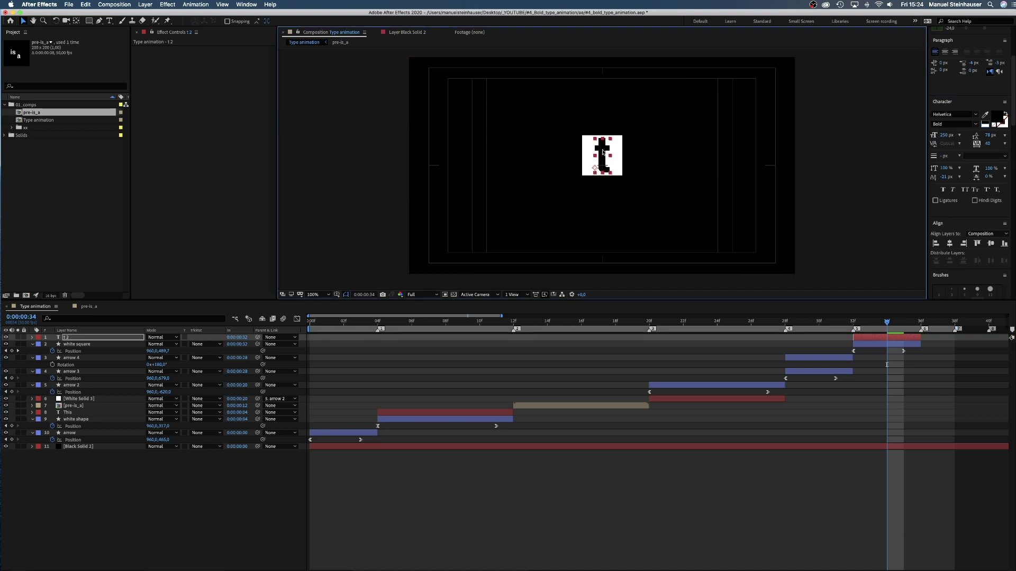
Go back to frame 32 and lower the "t" so it sits centred within the white square there
click(826, 351)
mouse_move(849, 322)
mouse_down()
mouse_move(886, 323)
mouse_move(853, 328)
mouse_up()
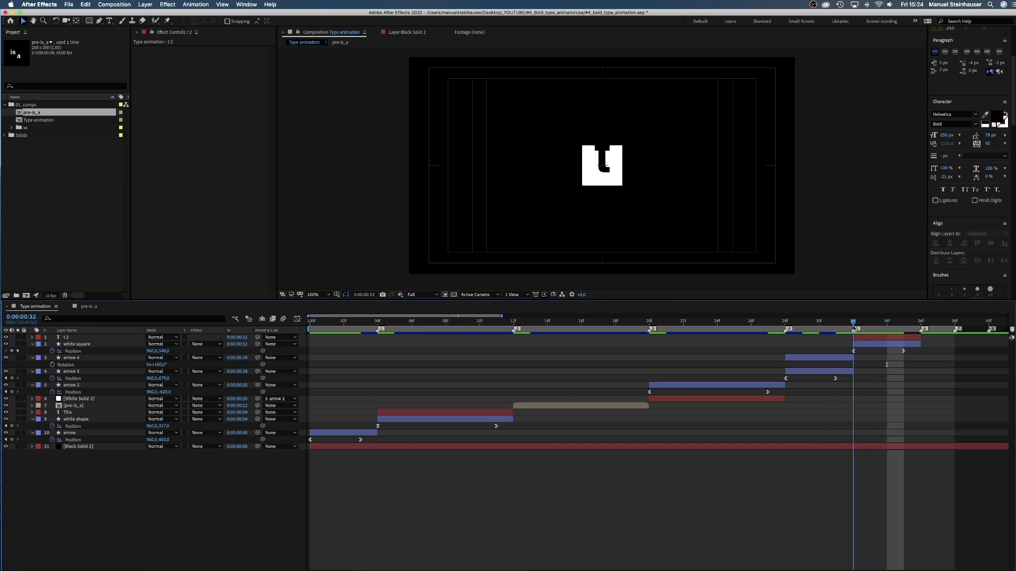
click(599, 159)
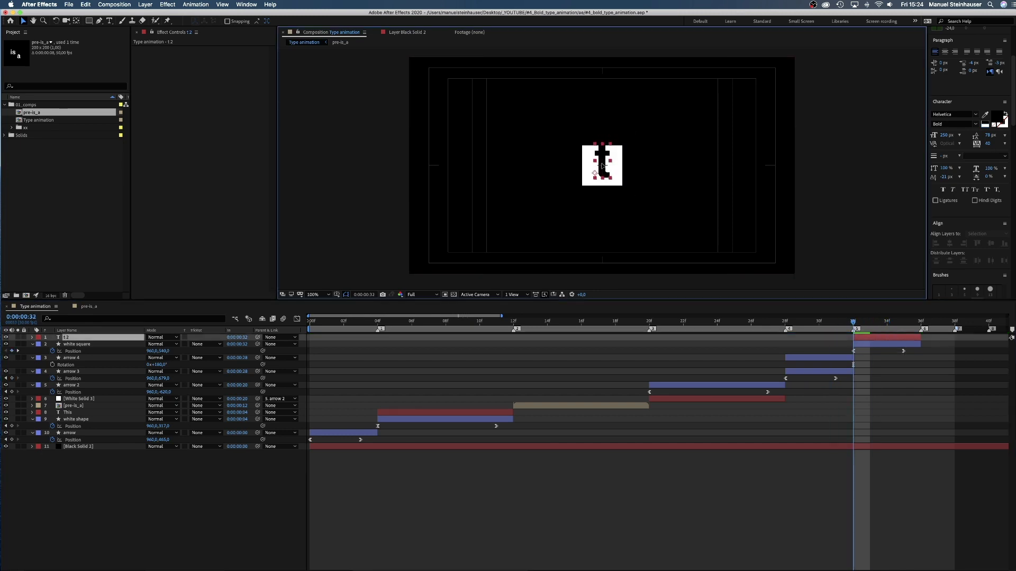
click(769, 497)
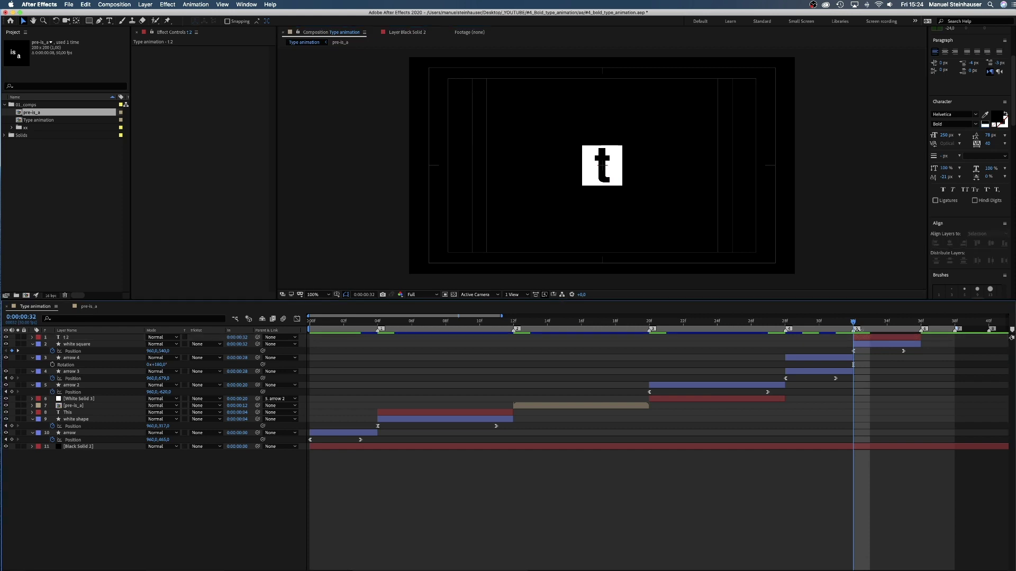
At frame 36, add a text layer reading "type" with a white fill near the composition centre
drag(853, 323, 921, 323)
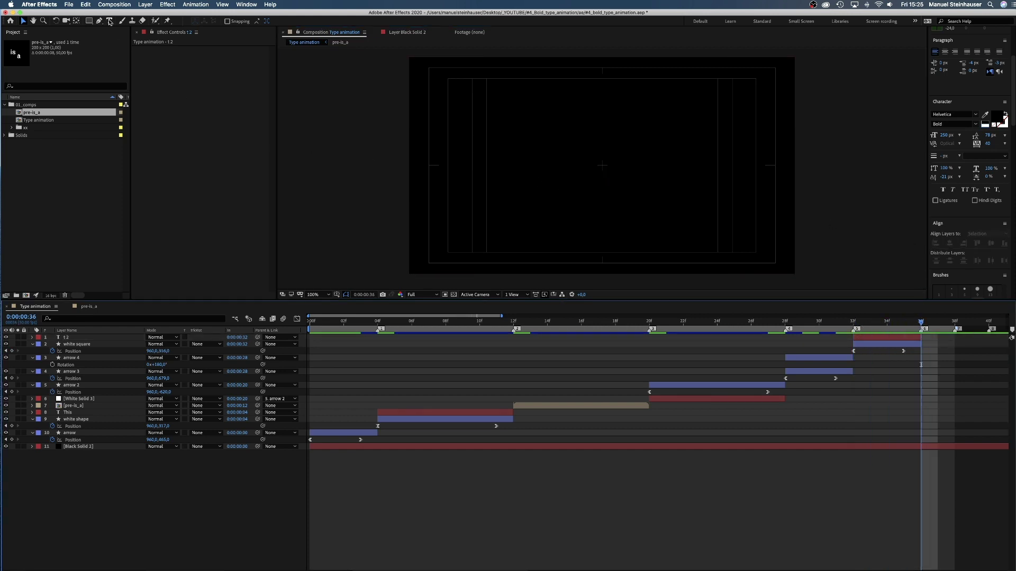
click(110, 22)
drag(502, 316, 680, 344)
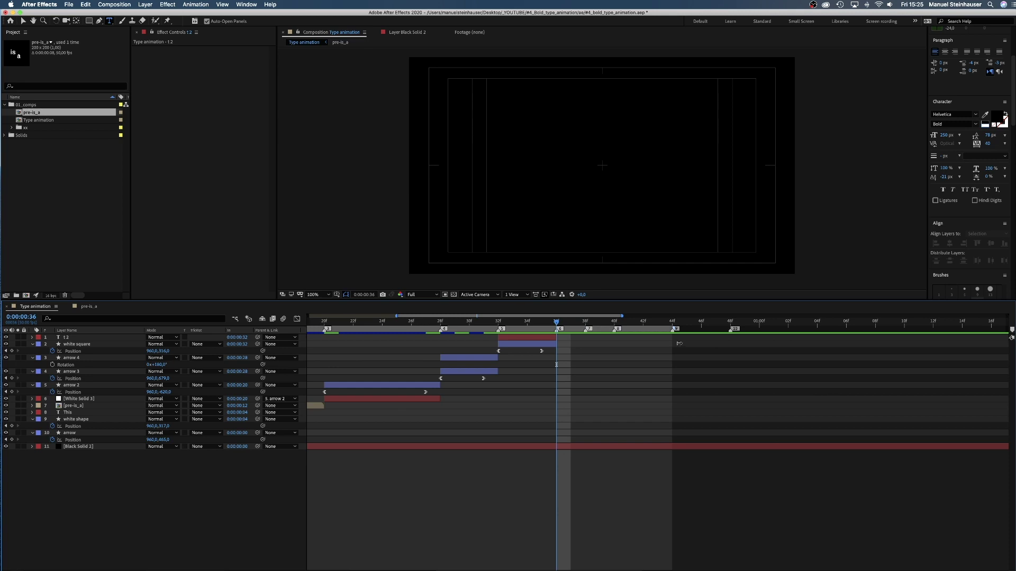
click(985, 125)
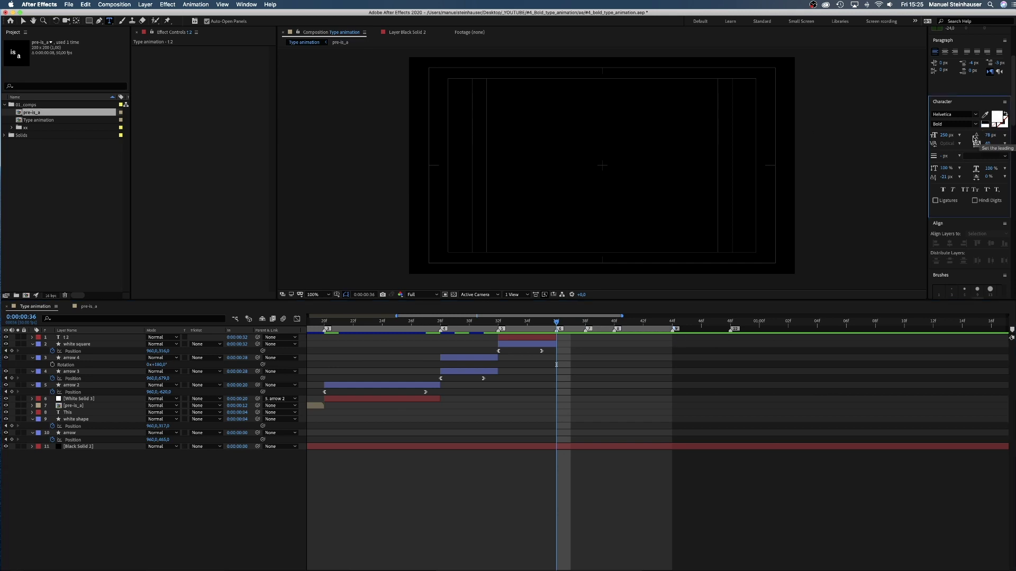
click(591, 169)
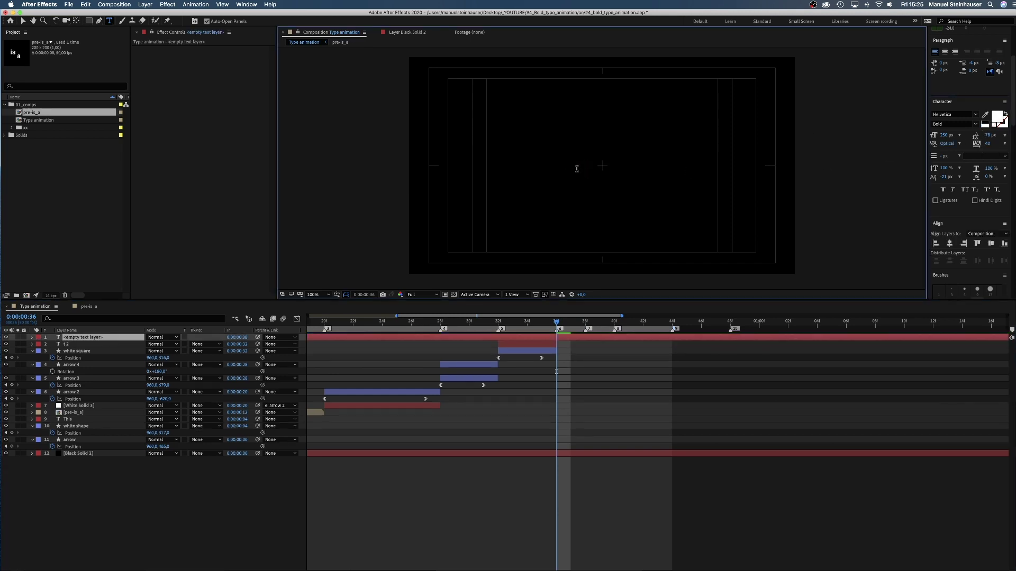
text(type)
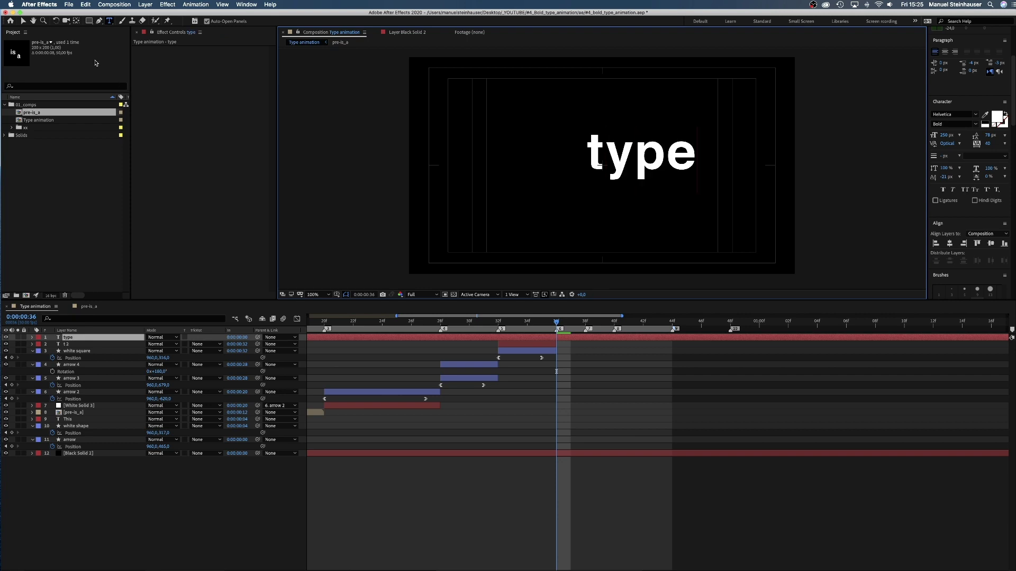
click(23, 21)
Trim the "type" text layer so it starts at frame 36 and ends at frame 38
key(ctrl+shift+d)
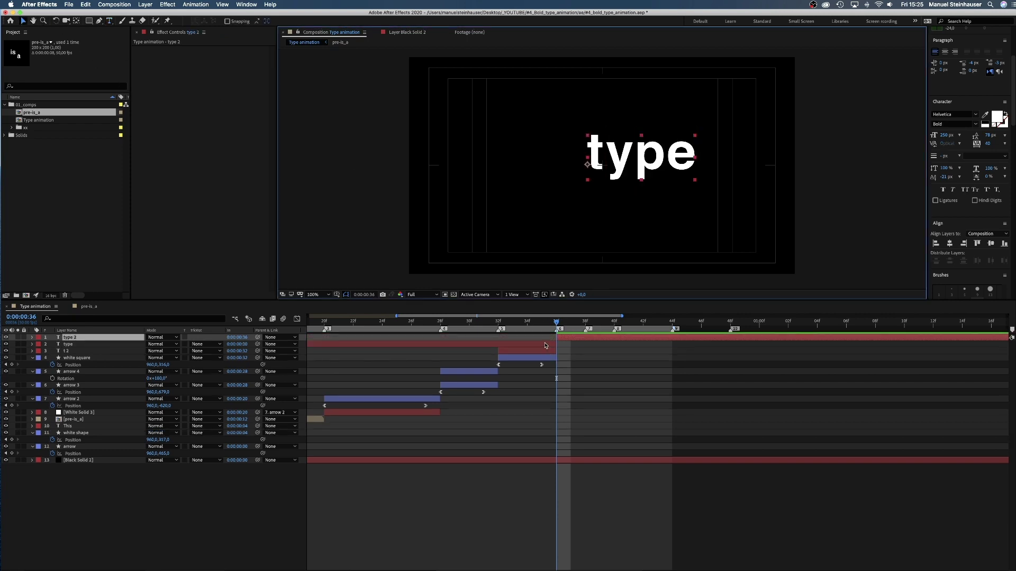
key(Delete)
key(Page_Down)
key(Page_Down)
click(591, 339)
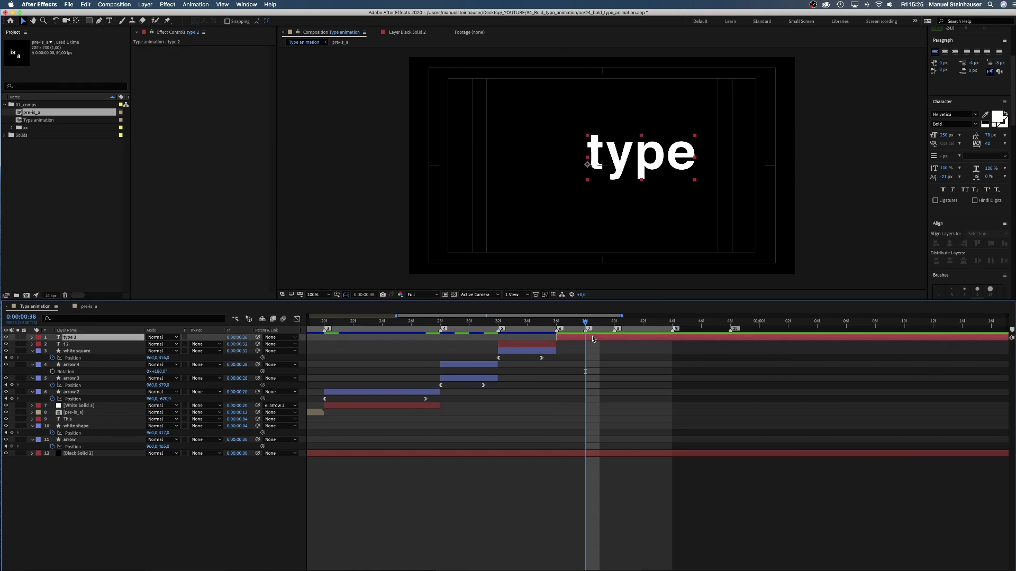
key(super+shift+d)
key(Delete)
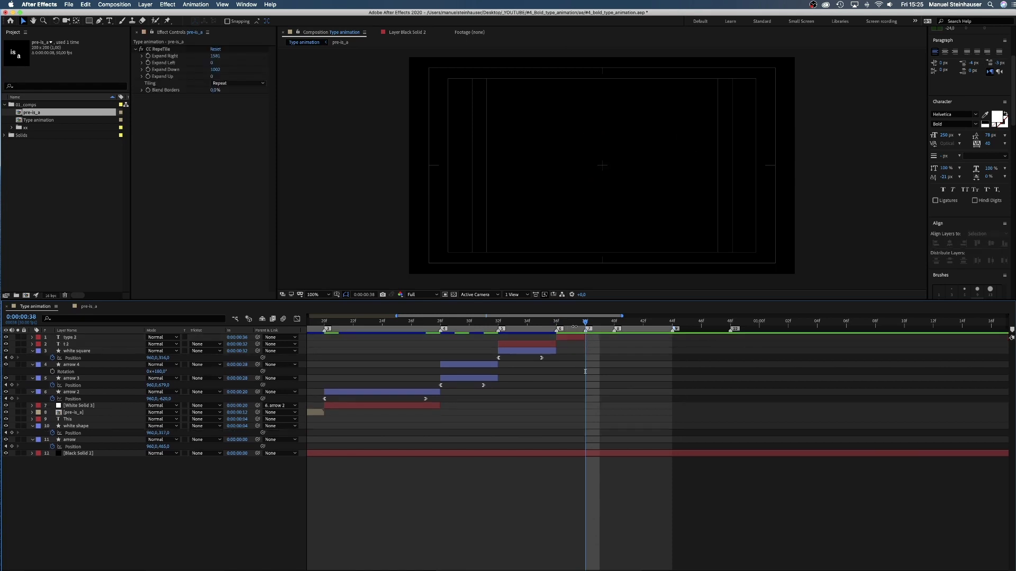
At frame 37, set the "type" font size to 100 px and move the word to the composition centre
click(568, 326)
click(572, 338)
drag(671, 156, 626, 167)
click(946, 135)
text(100)
key(Return)
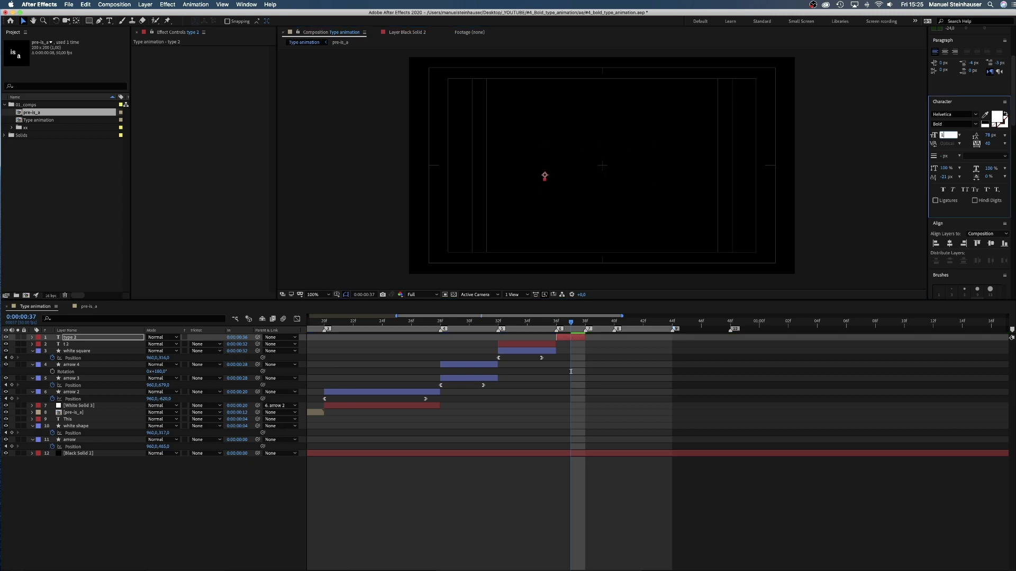
drag(574, 184, 607, 177)
Scrub through the new text frames and play the animation from the start to check the sequence
key(space)
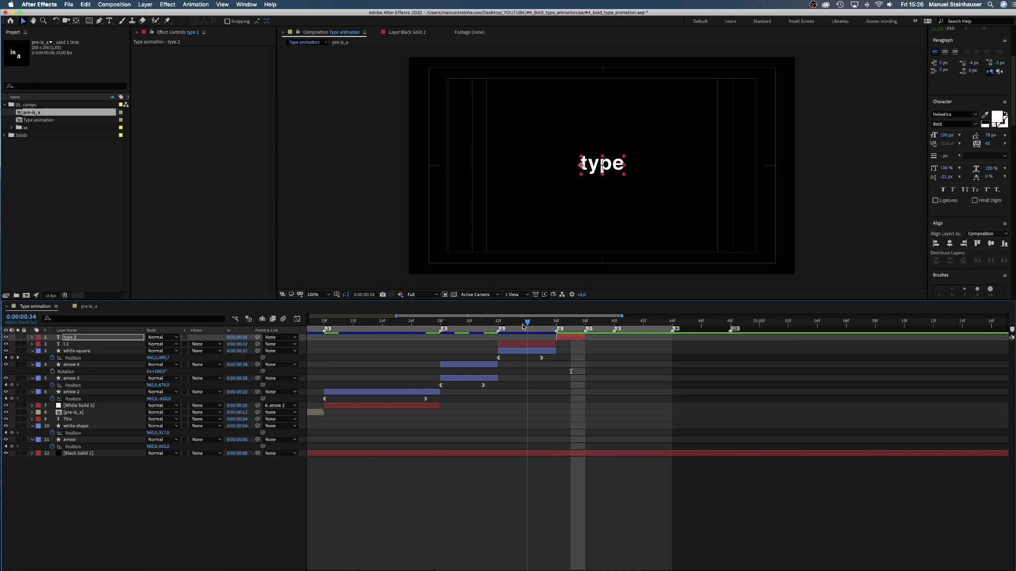
drag(565, 328, 582, 334)
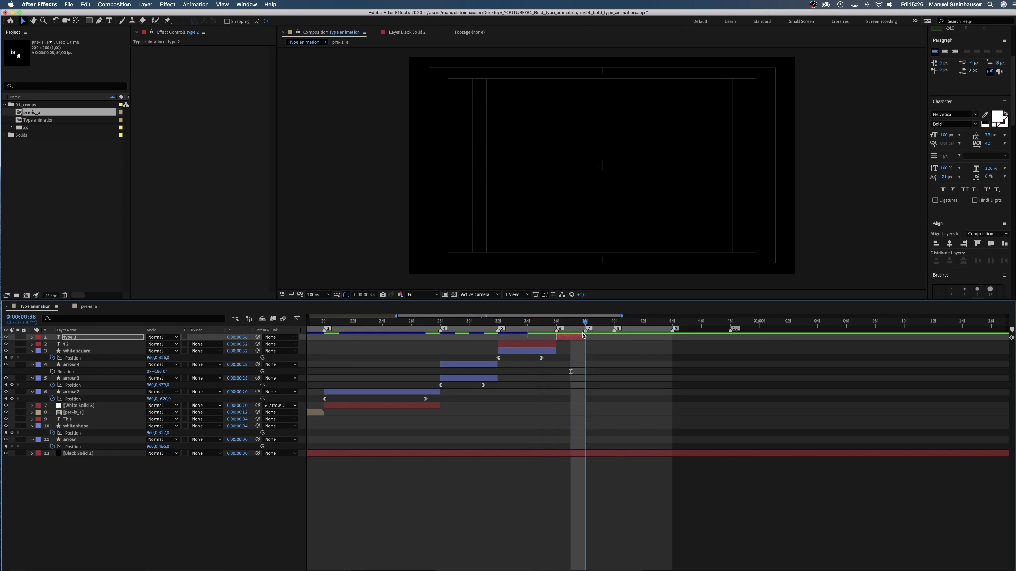
key(Home)
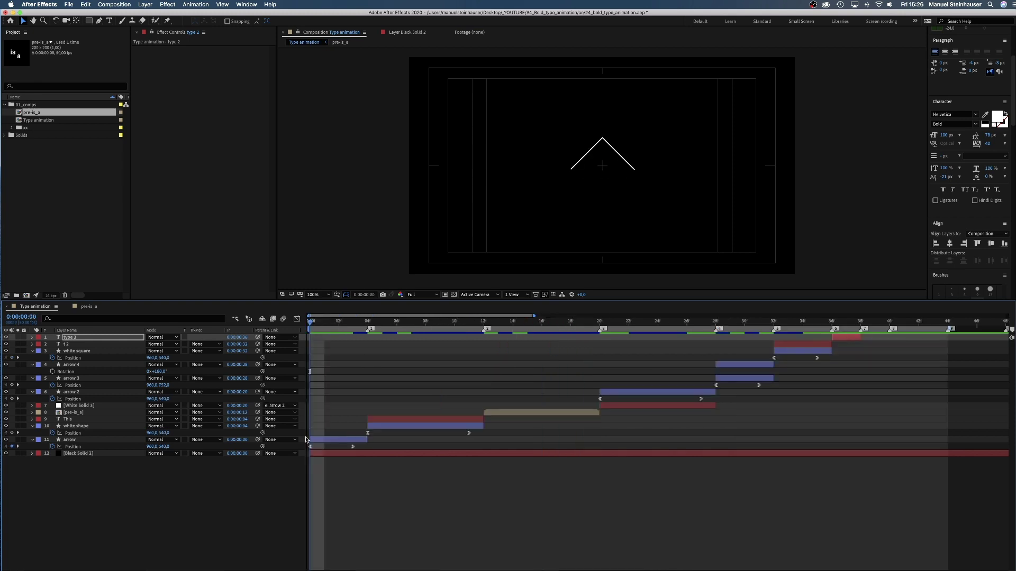
key(space)
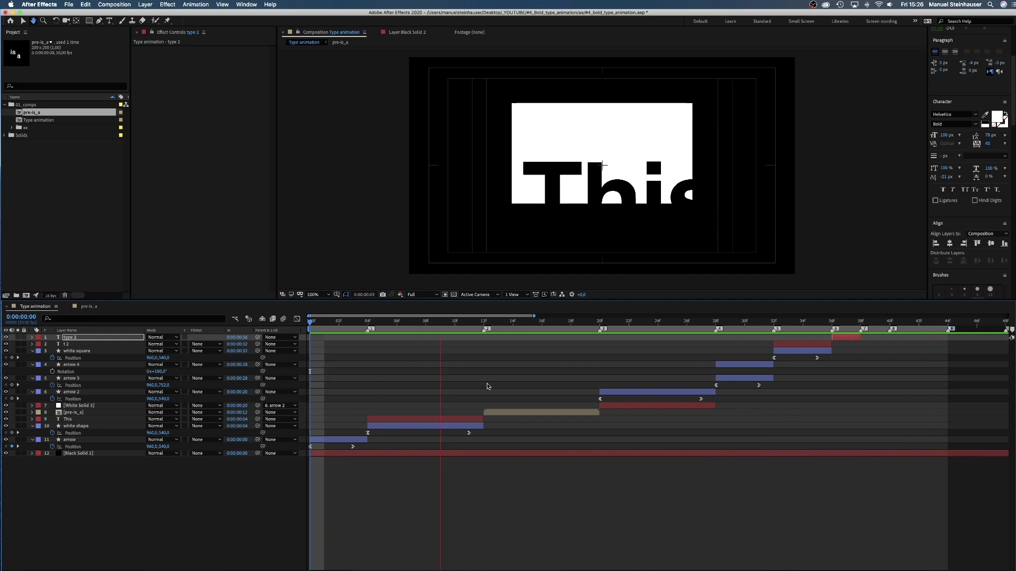
Duplicate the first arrow layer, place the copy above all other layers and shift it to start at frame 38
click(863, 322)
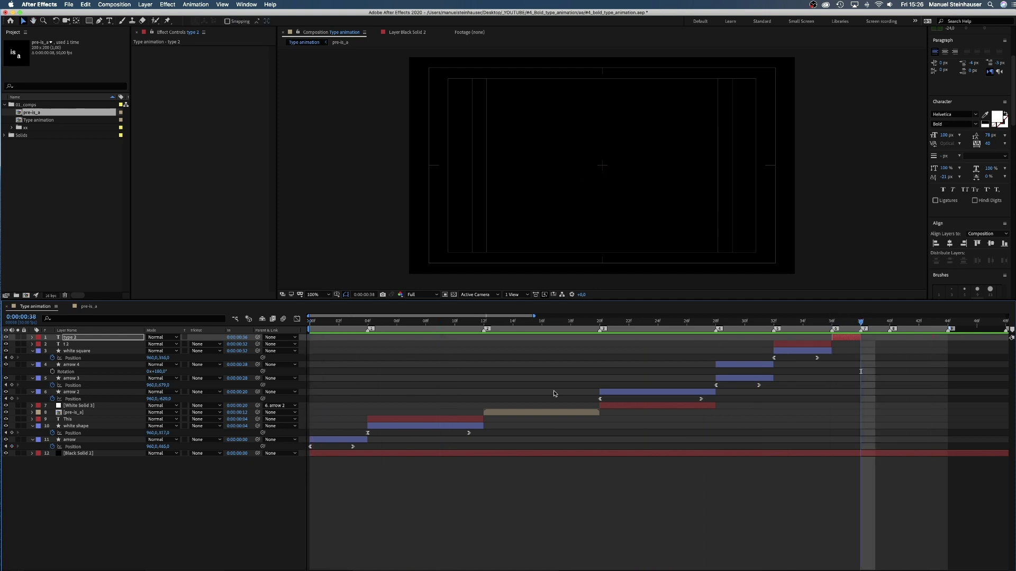
click(73, 441)
key(super+d)
drag(74, 446, 878, 339)
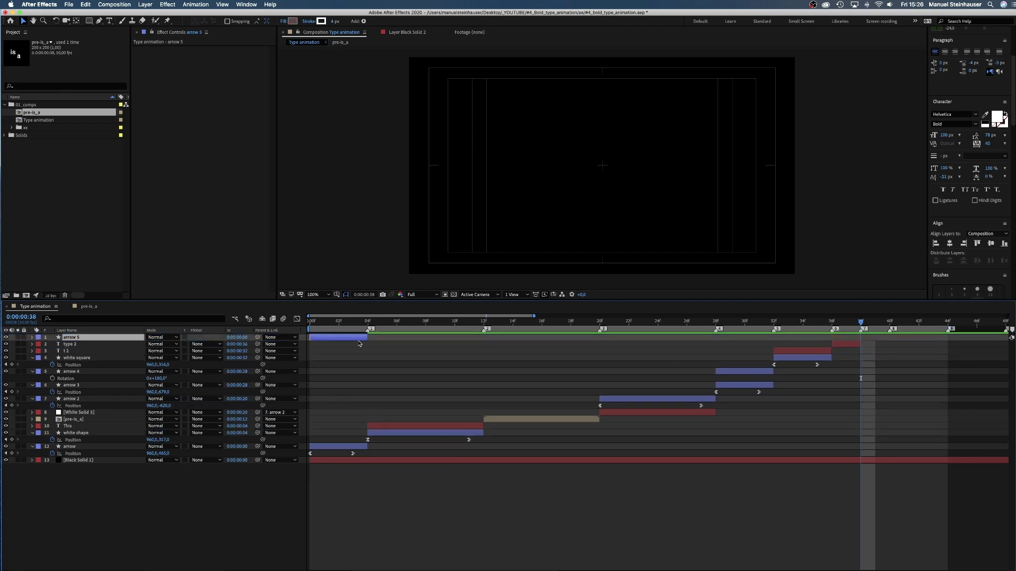
drag(332, 339, 883, 340)
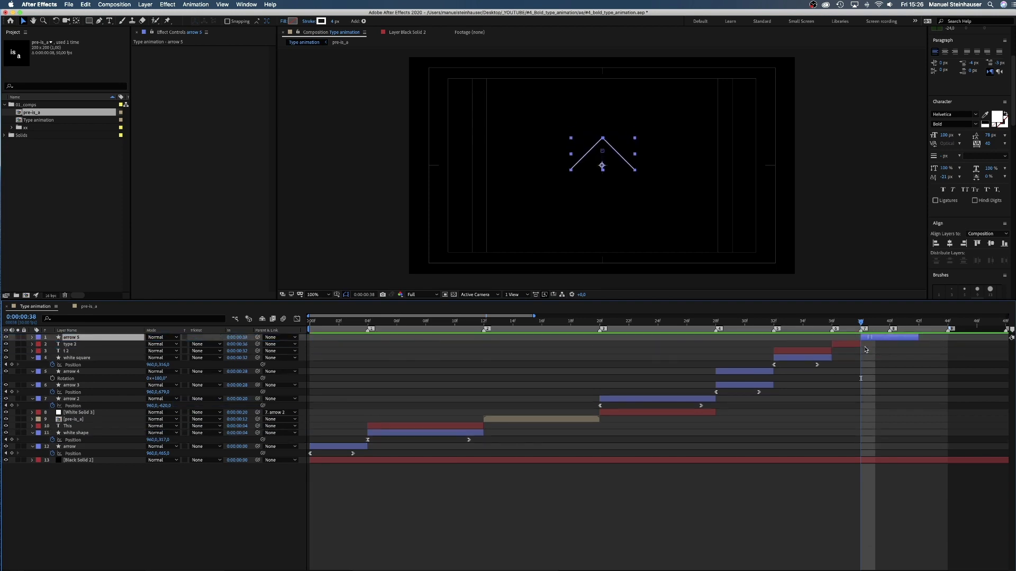
Adjust the duplicated arrow's Position keyframes to start at 960, 500 and end at frame 39, trim the layer at frame 40, and preview the animation
key(p)
click(142, 346)
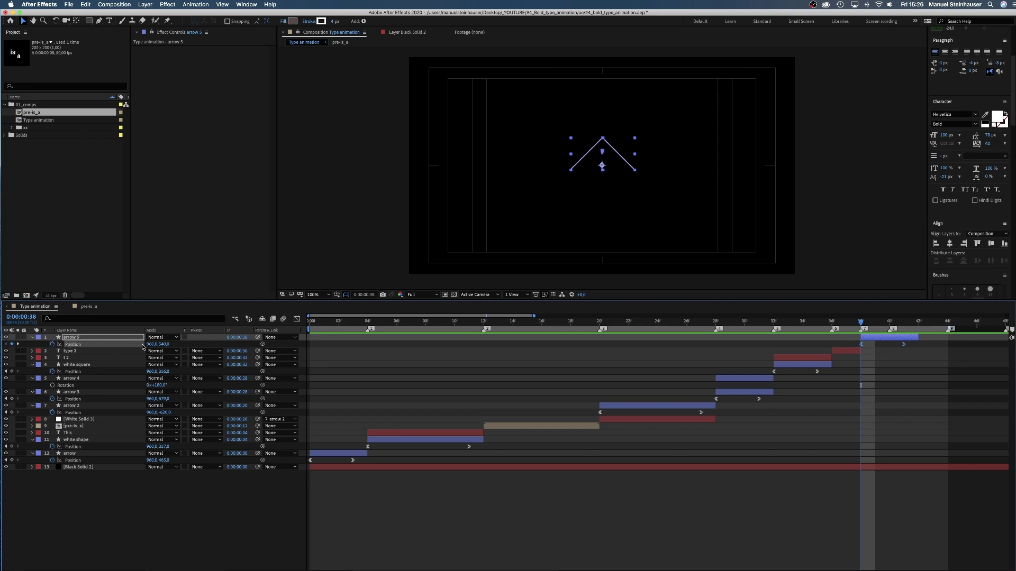
drag(163, 346, 163, 344)
drag(919, 339, 301, 330)
key(space)
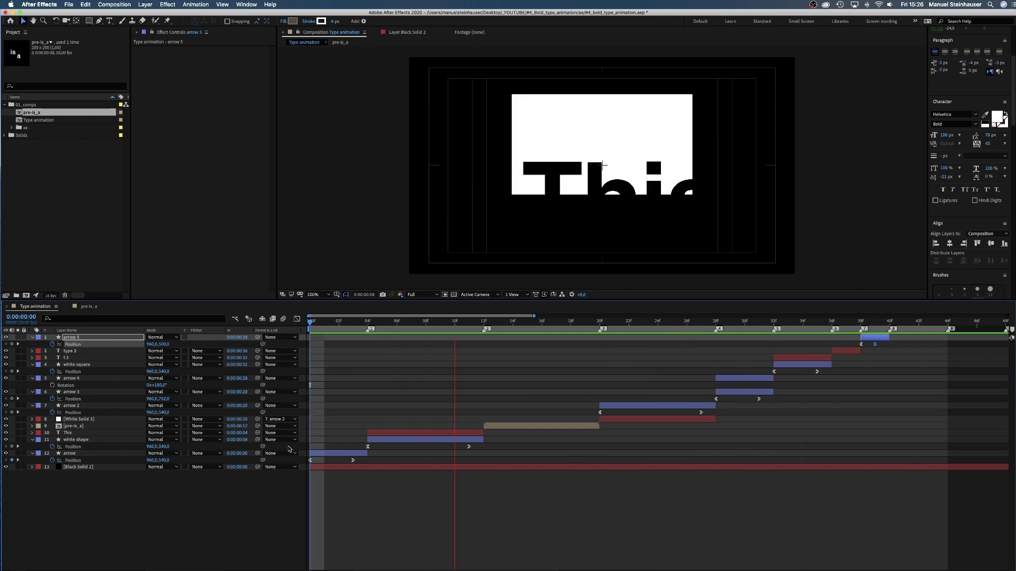
Duplicate the "type" text layer, move the copy above all other layers and have it run from frame 40 to frame 44
click(883, 324)
click(888, 323)
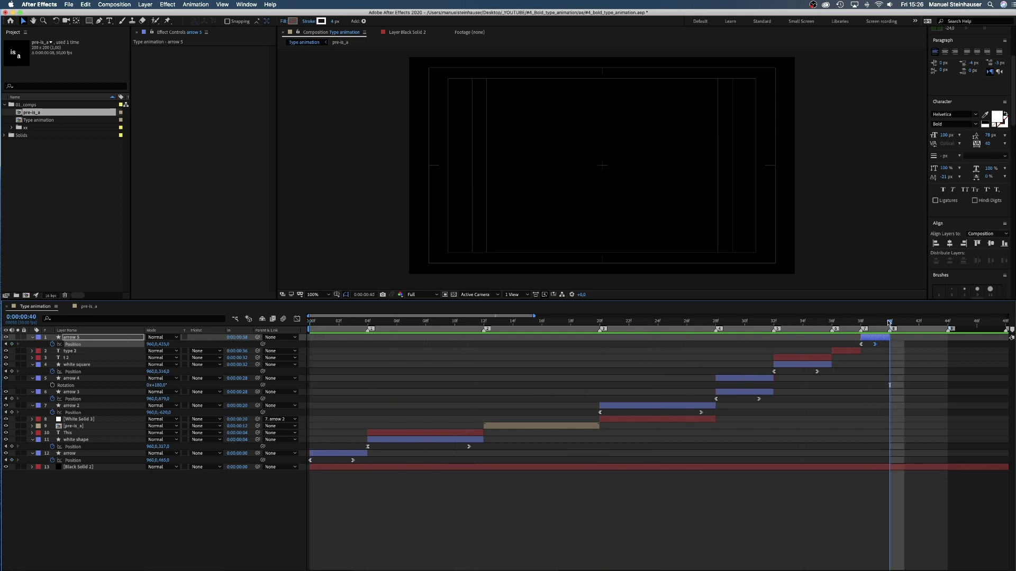
scroll(573, 569, right, 10)
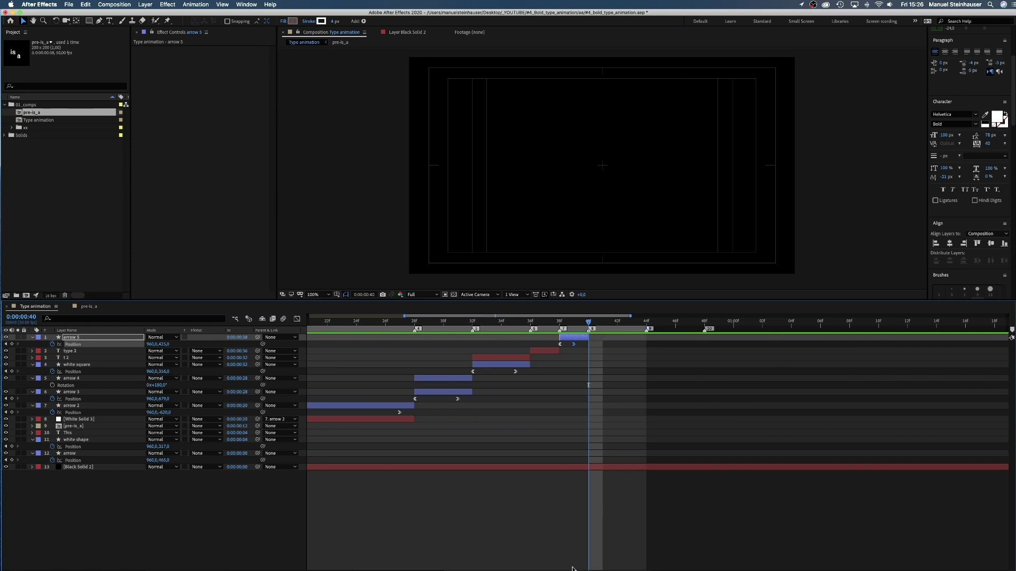
click(542, 351)
key(super+d)
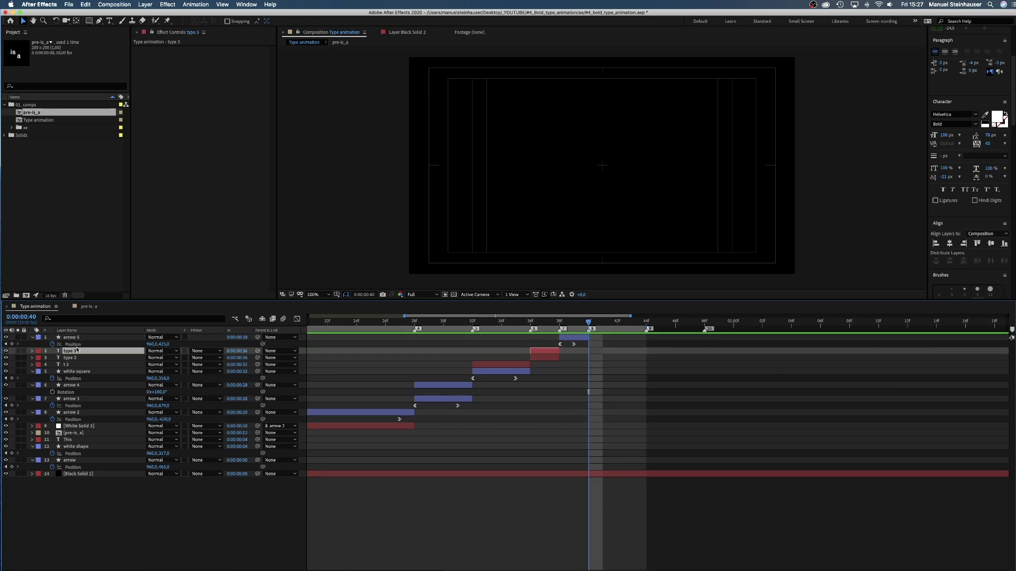
drag(82, 350, 85, 333)
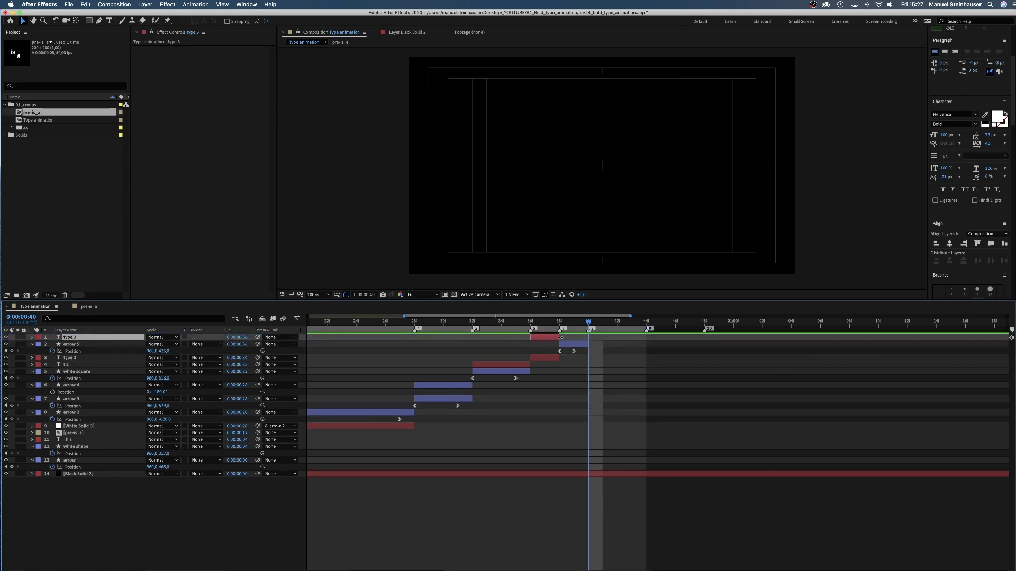
drag(550, 338, 644, 340)
Set the duplicated "type" text's font size to 500 px
click(942, 136)
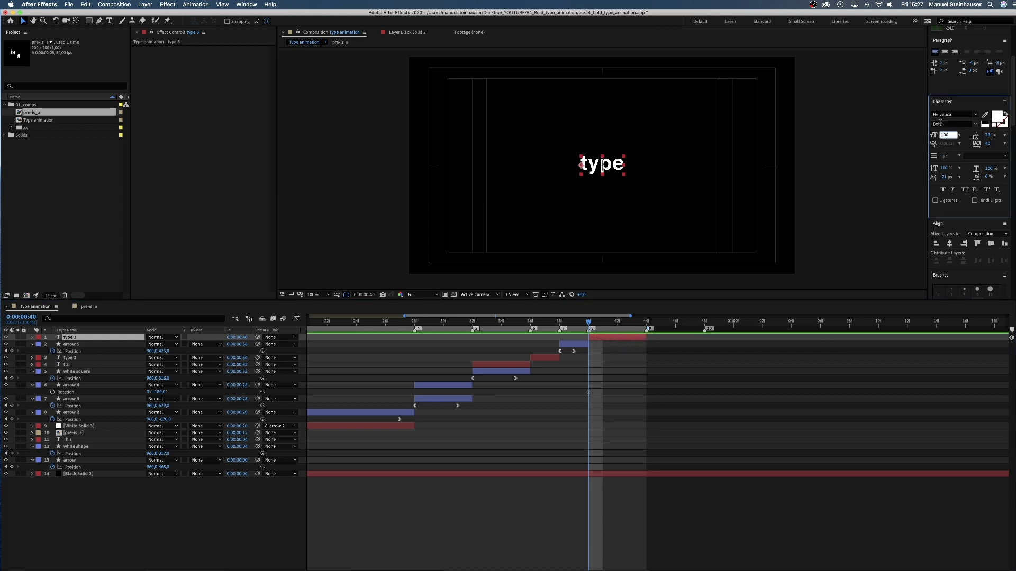
text(500)
key(Return)
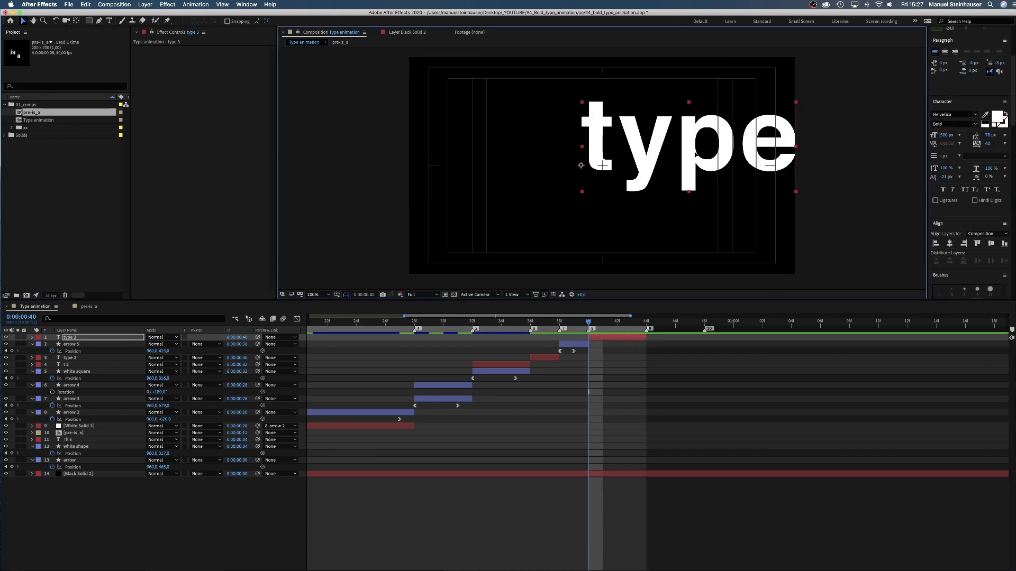
Shift the 500 px "type" text slightly towards the lower left and give it a Position text animator of 0, 456
drag(697, 152, 683, 173)
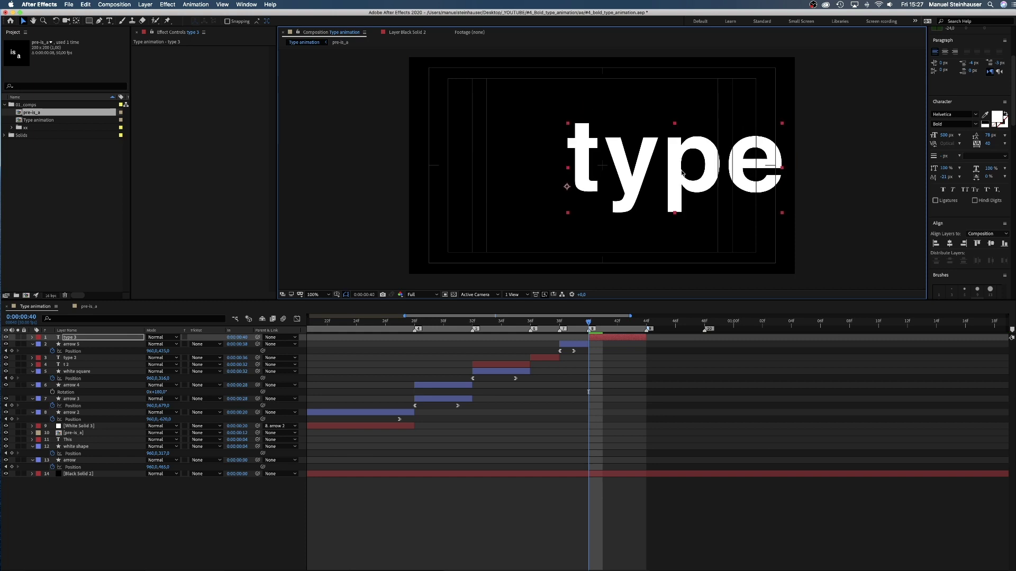
click(32, 337)
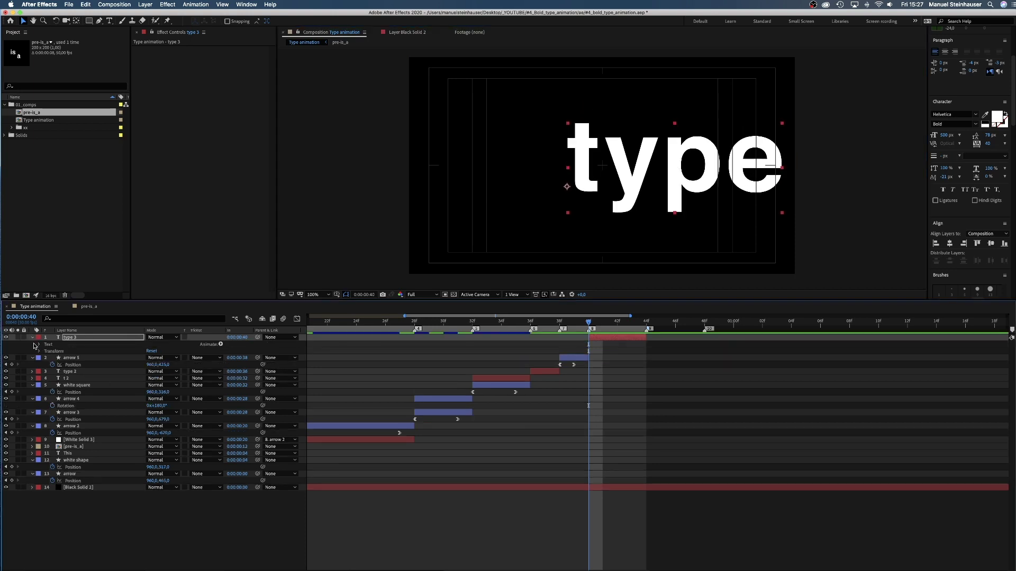
click(39, 345)
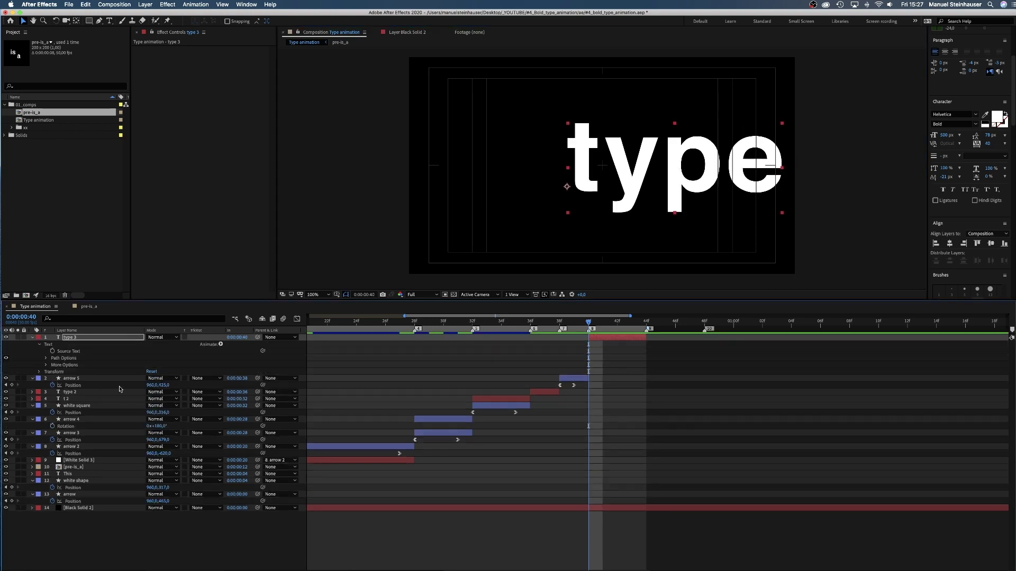
click(220, 346)
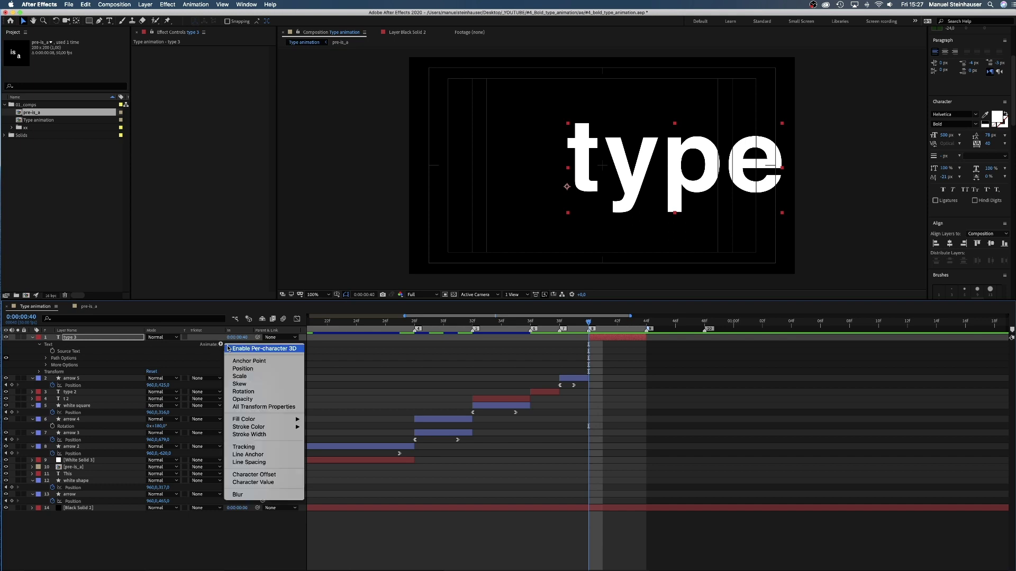
click(251, 370)
click(53, 379)
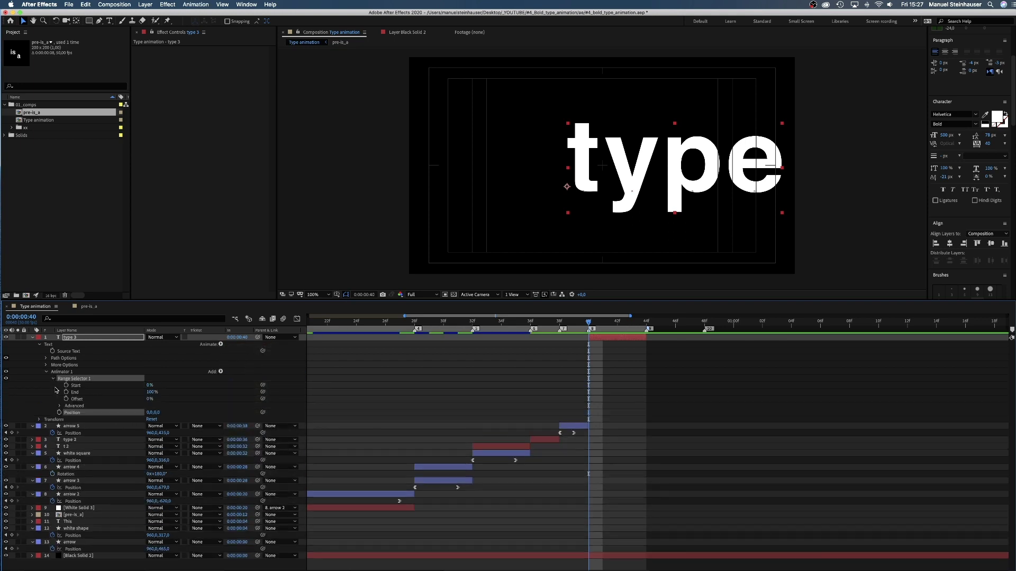
drag(157, 412, 165, 413)
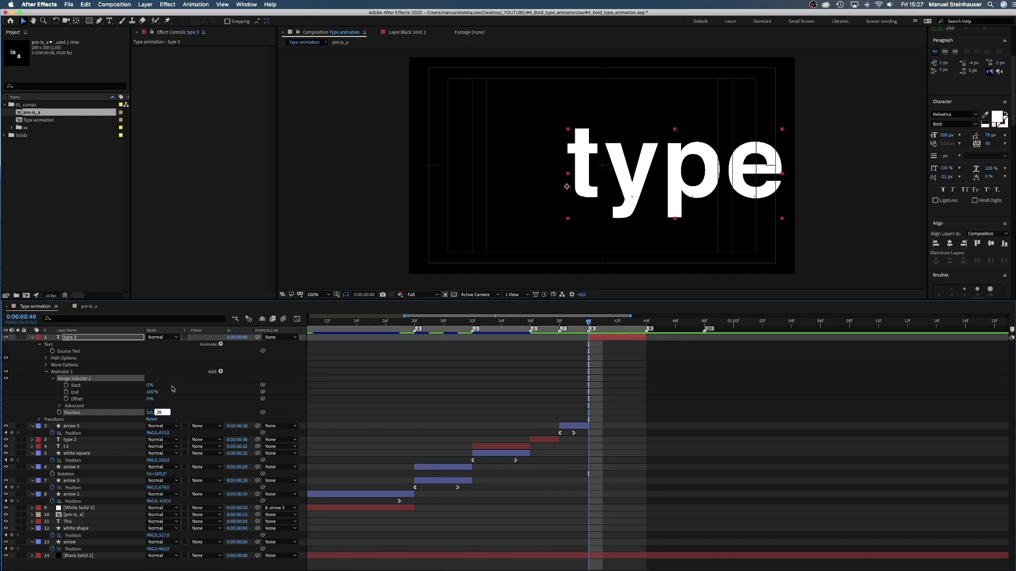
key(Return)
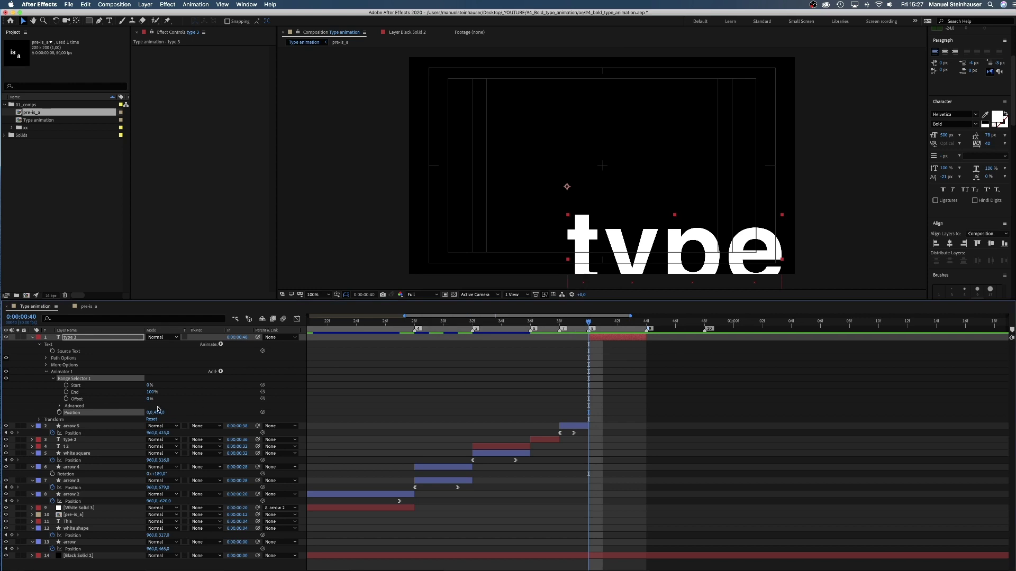
Set the animator range's End to 90% and move the "type" text straight up so all its letters are inside the frame
drag(151, 394, 148, 396)
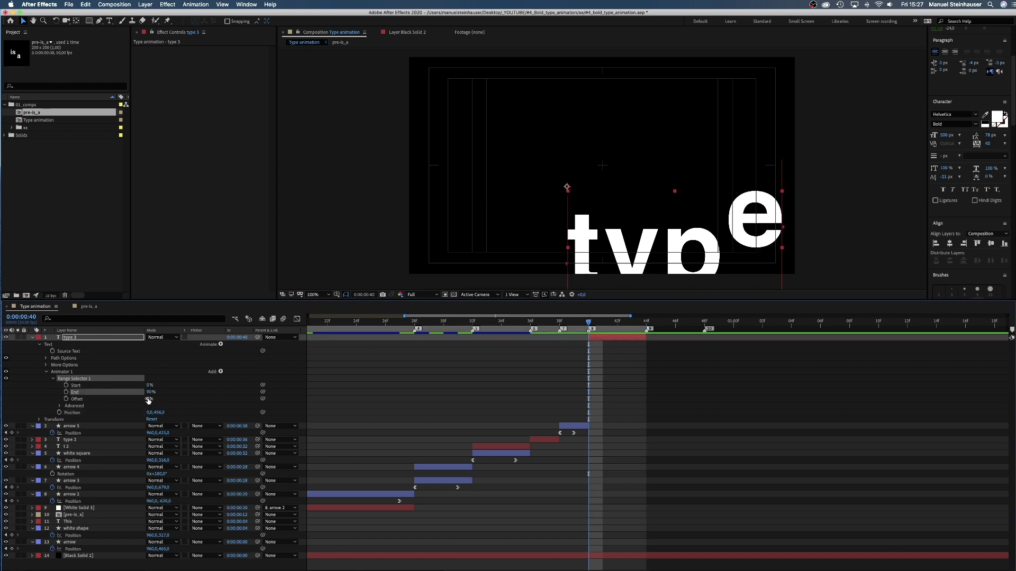
drag(667, 245, 662, 154)
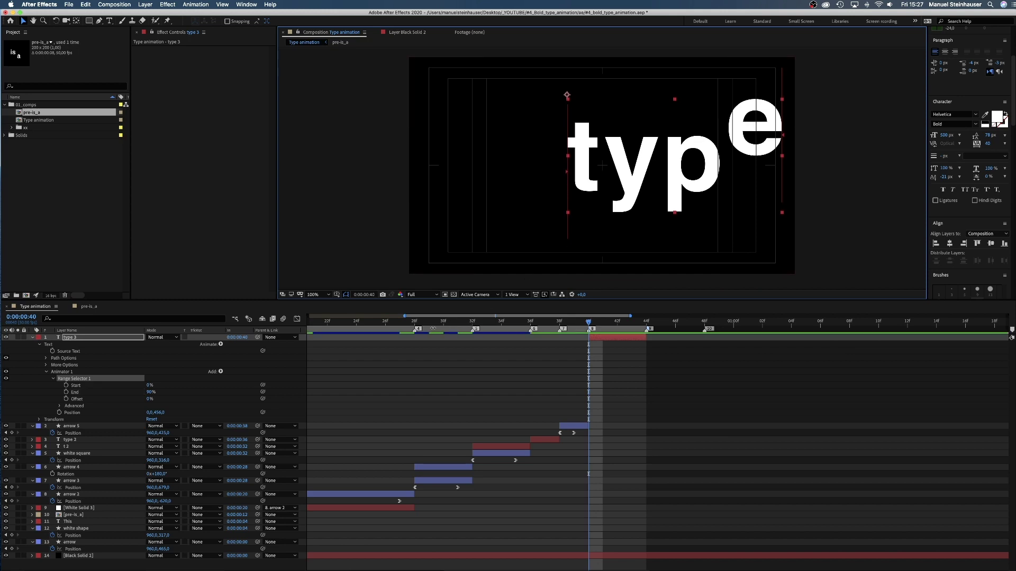
Keyframe the text animator's Position, Start and End at frame 40, and set End to 20% at frame 43
click(59, 412)
click(66, 385)
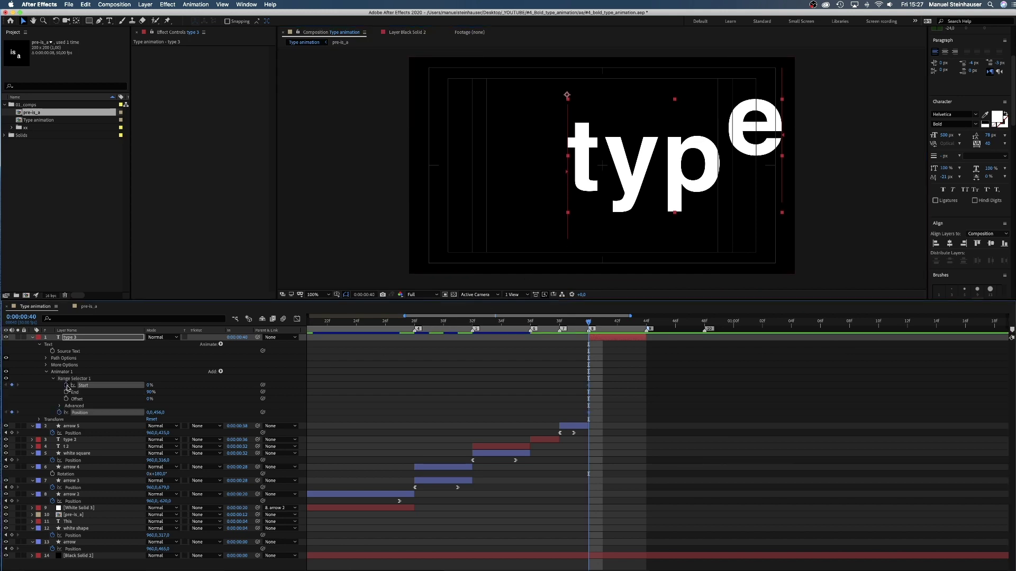
click(66, 392)
key(Page_Down)
key(Page_Down)
key(Page_Down)
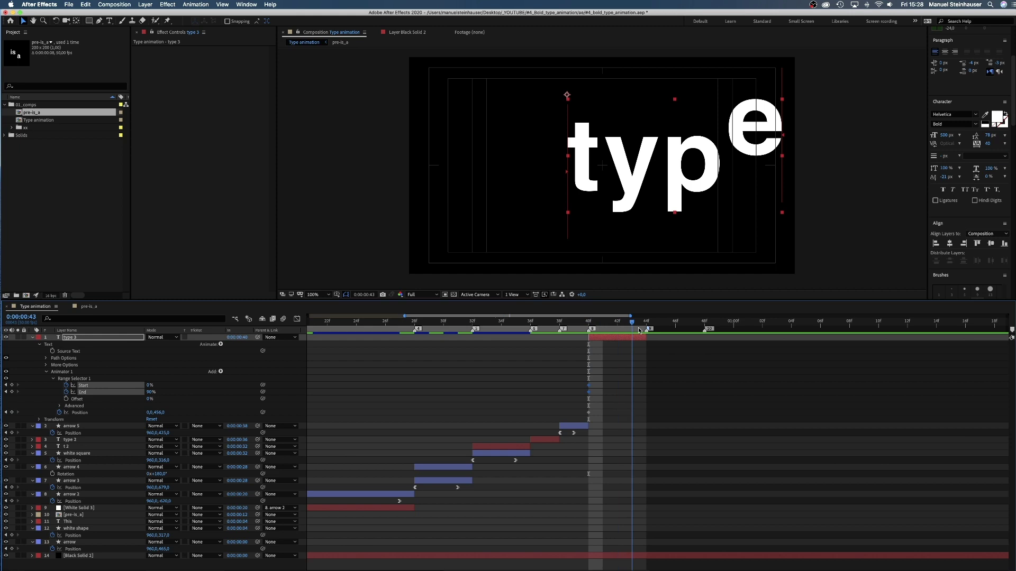
drag(153, 392, 135, 398)
Preview the "type" letter animation from frame 40
drag(604, 325, 590, 335)
key(space)
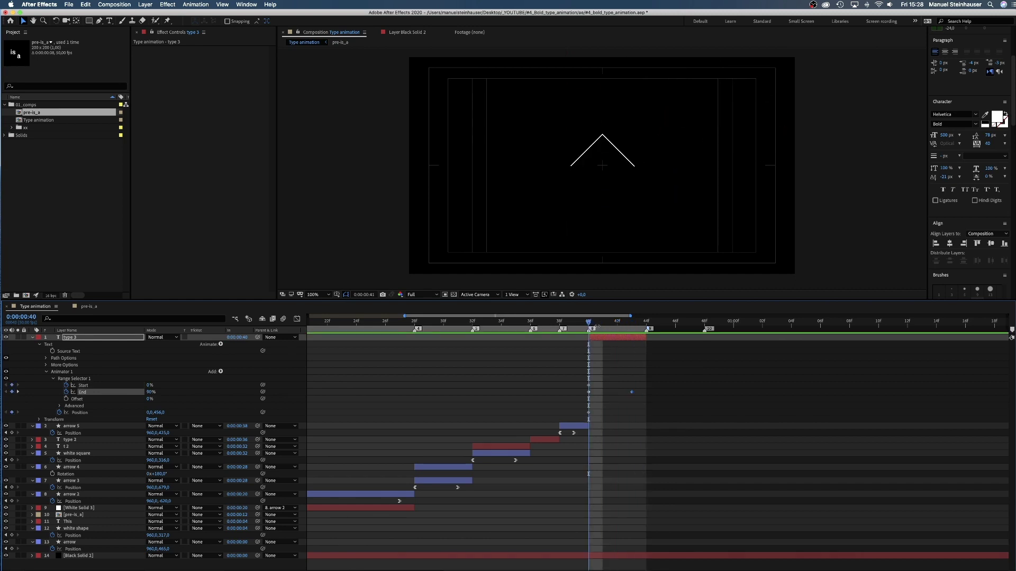
key(space)
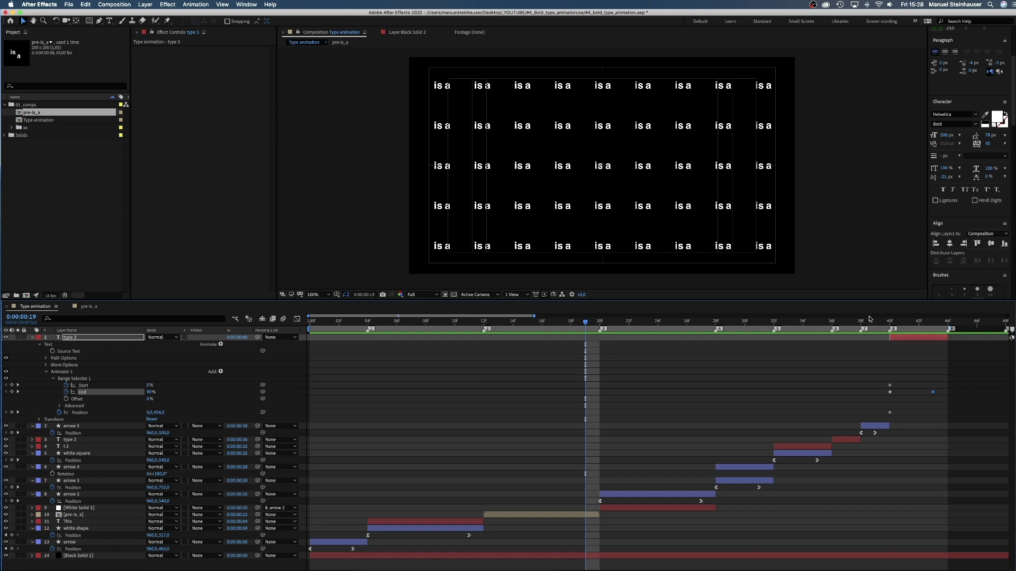
Apply Easy Ease In to the End keyframe at frame 40 and reshape the speed curve to peak just before frame 43
drag(881, 323, 890, 322)
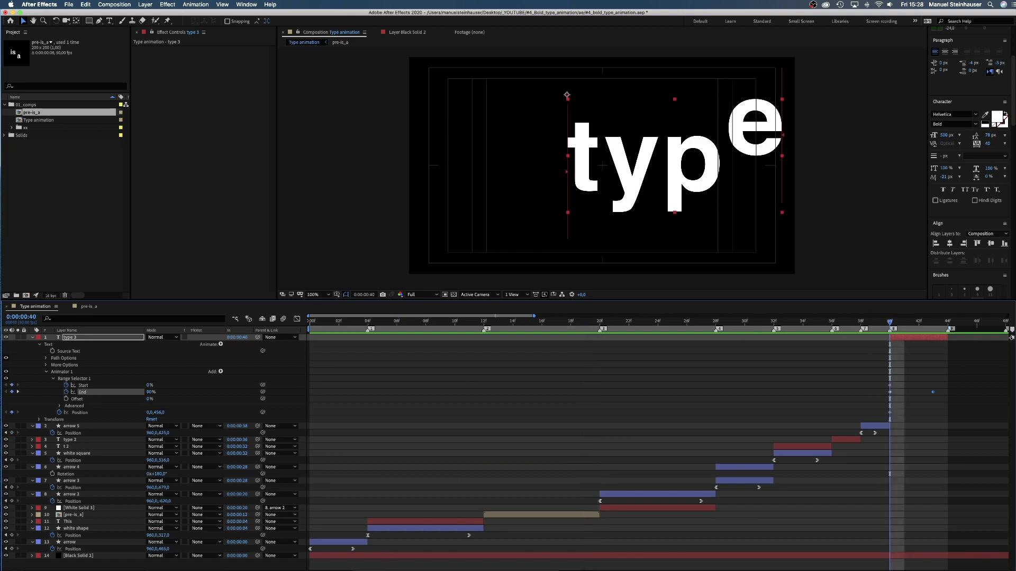
scroll(489, 373, right, 10)
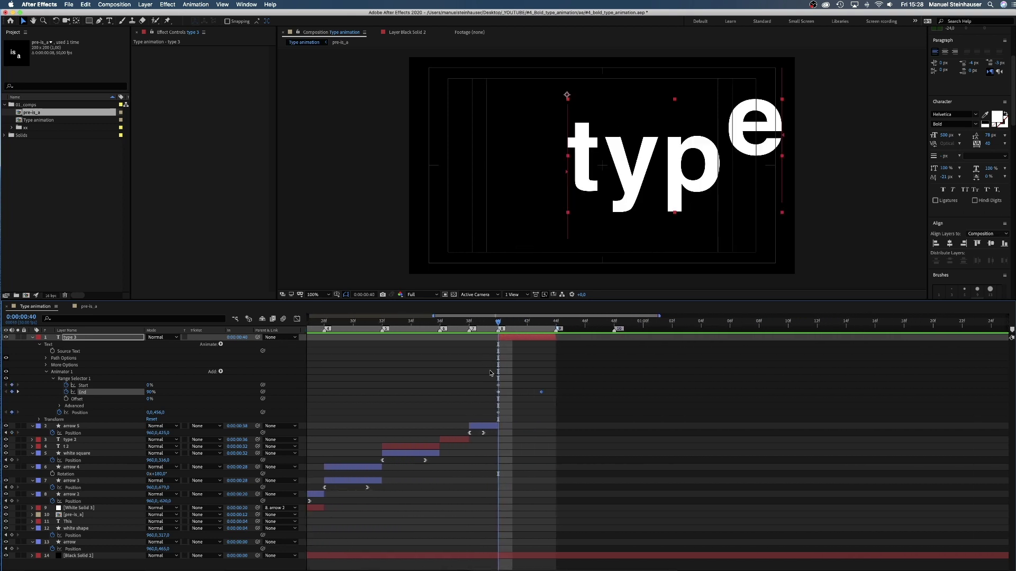
right_click(498, 393)
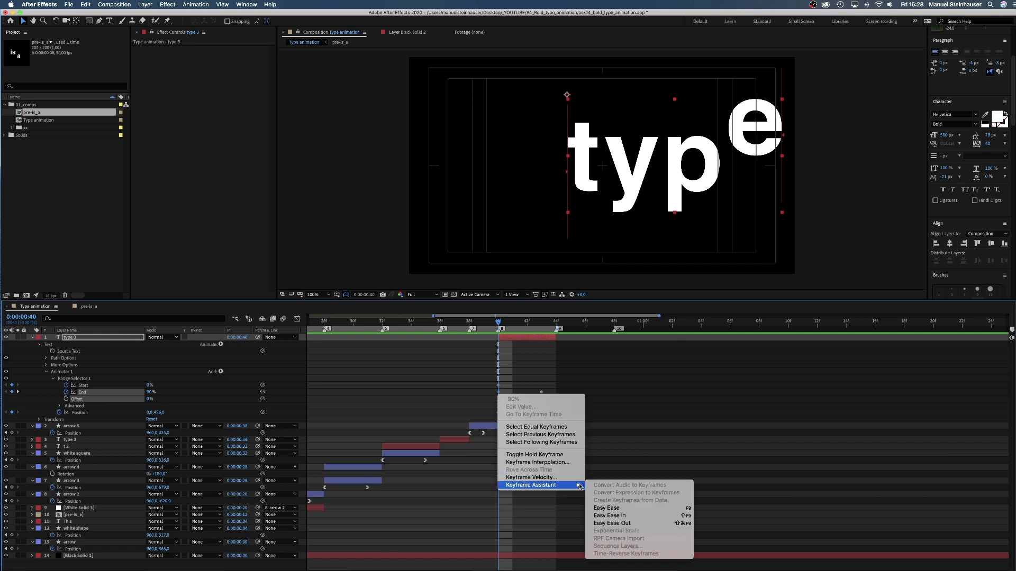
click(614, 515)
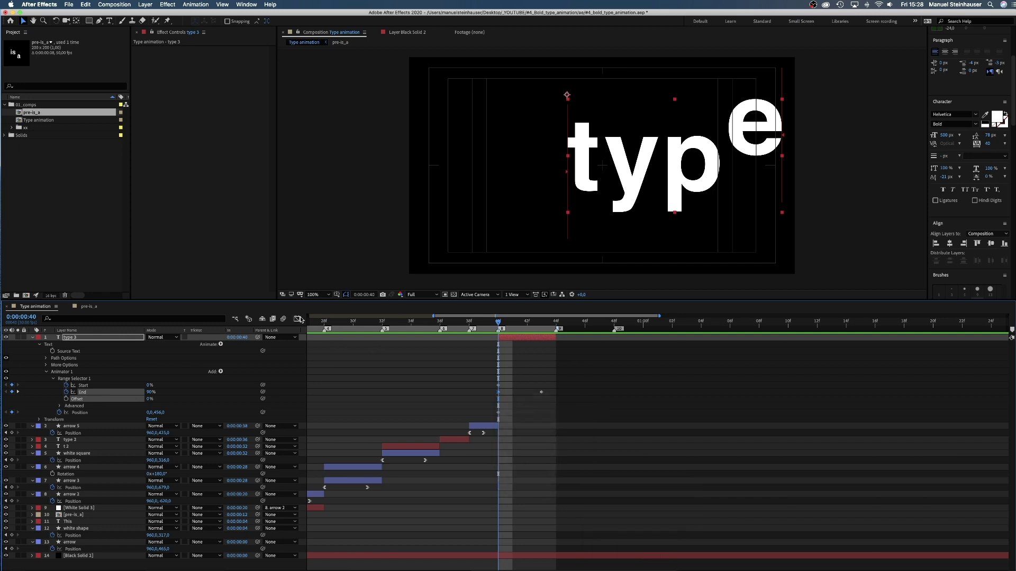
click(298, 319)
drag(503, 544, 547, 331)
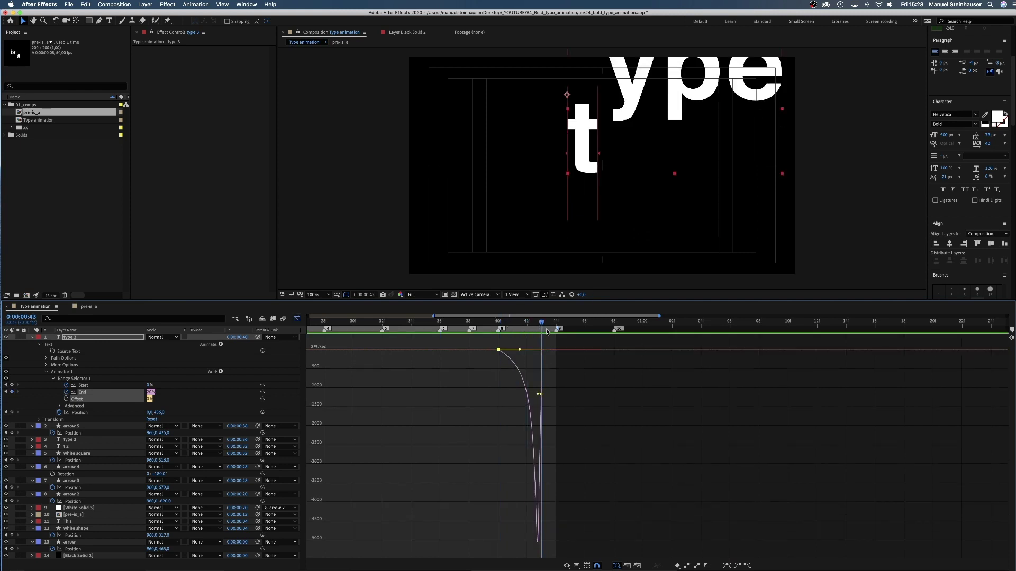
click(297, 320)
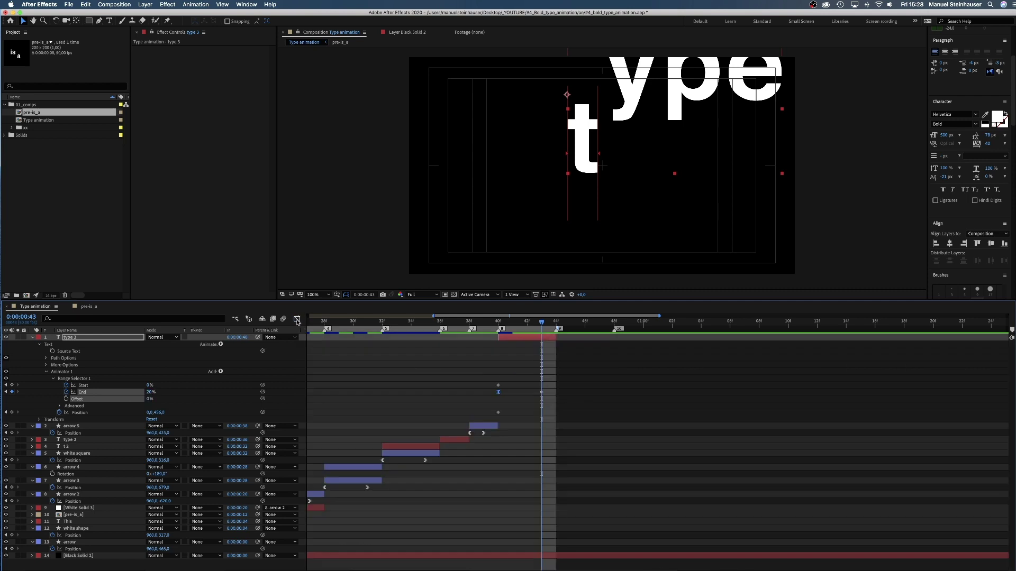
Collapse the "type" layer's properties and hide the title/action safe guides in the composition view
click(32, 338)
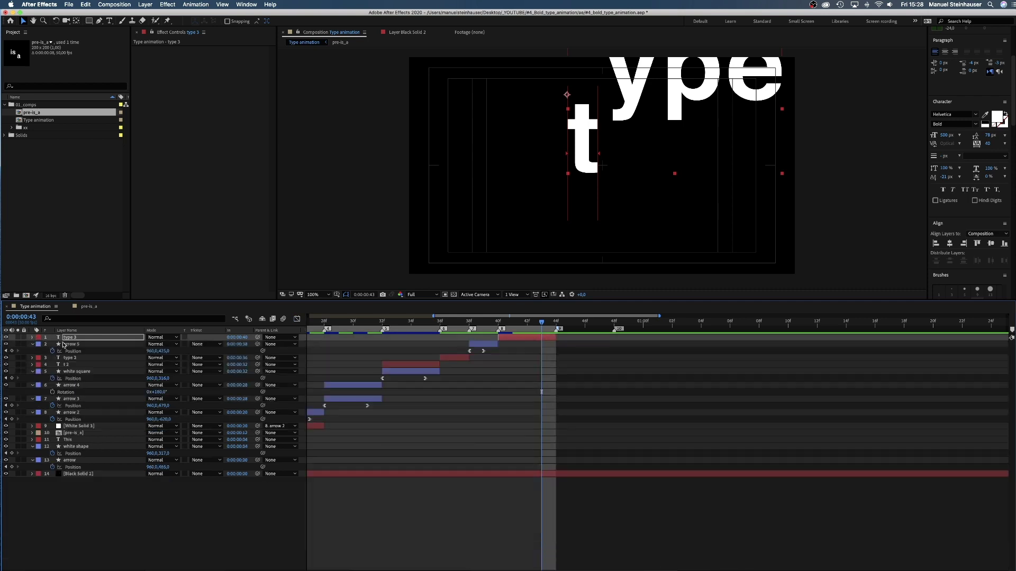
click(336, 294)
click(343, 304)
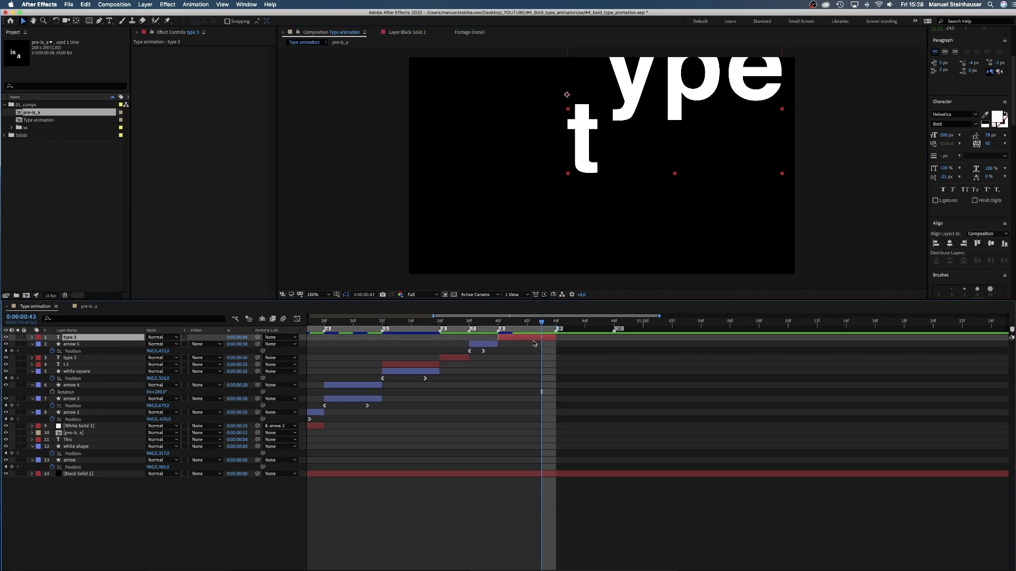
Duplicate the animated "type" layer twice, placing one copy below and one above the original to stack three rows
key(super+d)
drag(591, 151, 598, 248)
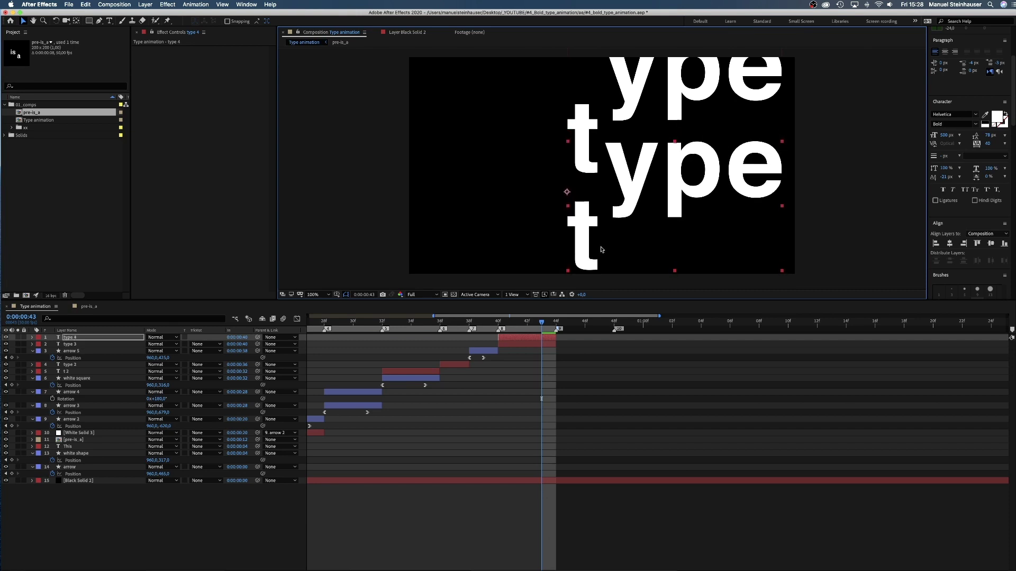
drag(537, 322, 521, 326)
key(Page_Up)
key(Page_Up)
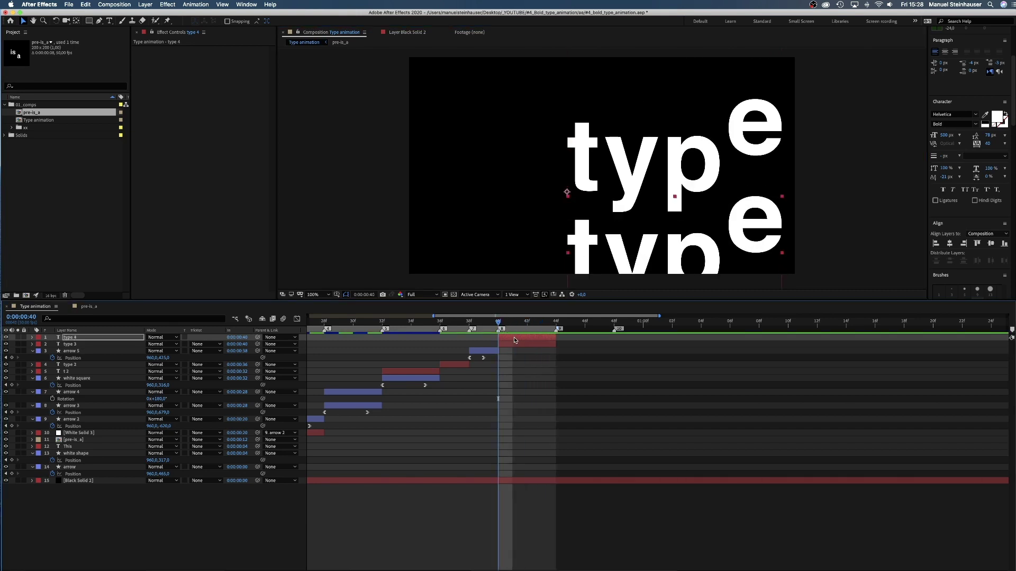
key(super+d)
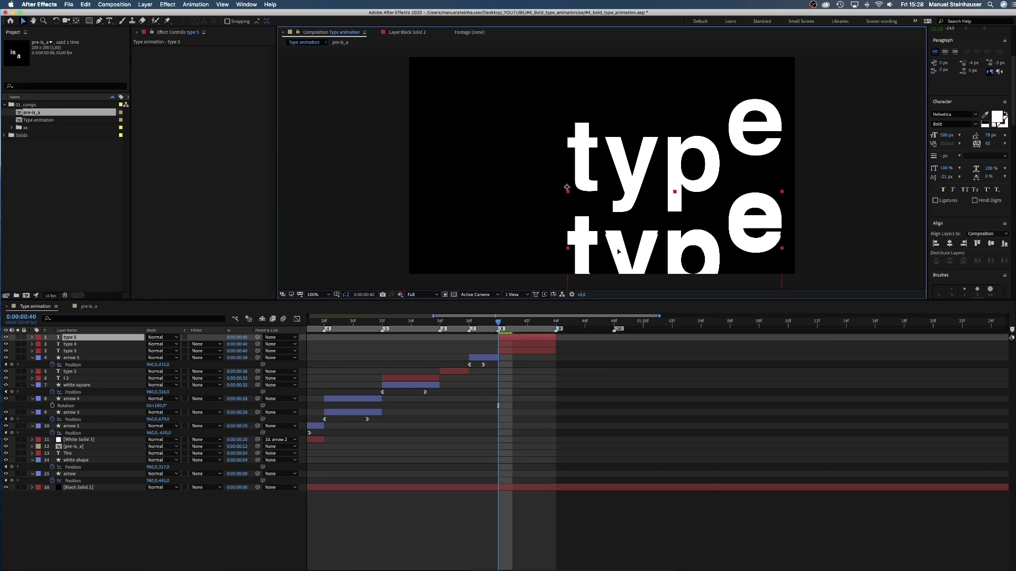
drag(564, 185, 607, 69)
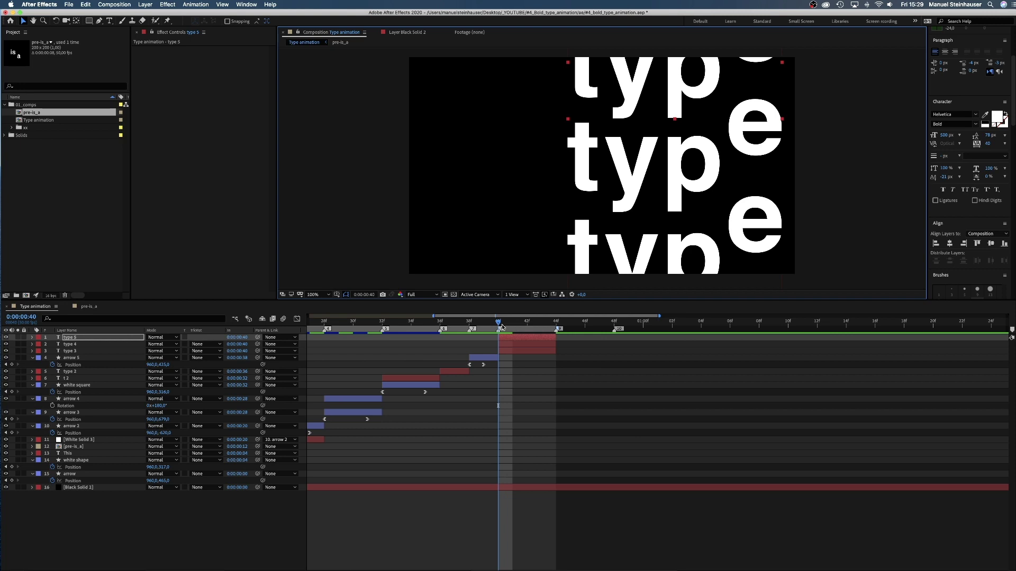
Preview the whole animation from frame 0 with the three stacked "type" rows
drag(502, 326, 226, 437)
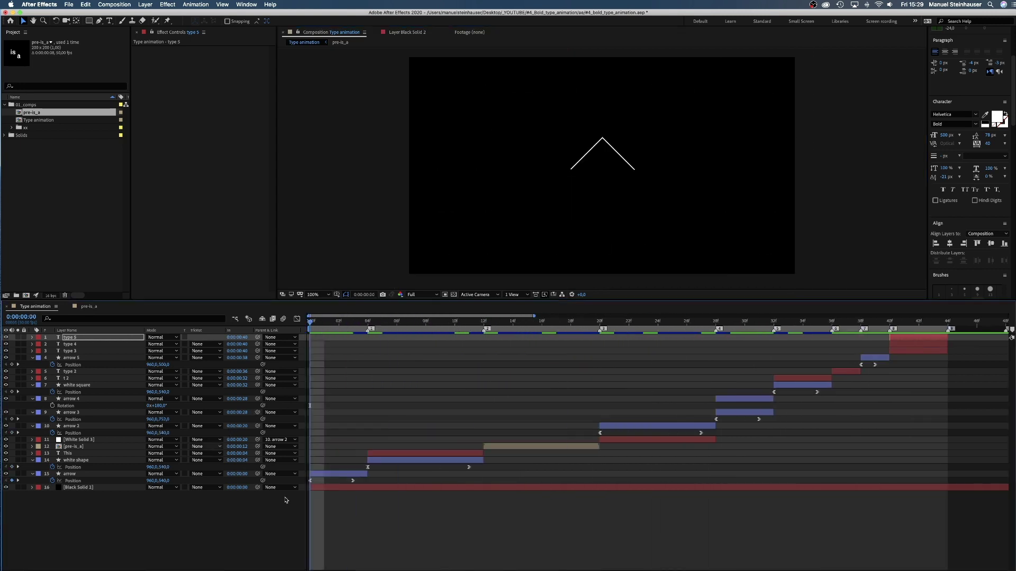
key(minus)
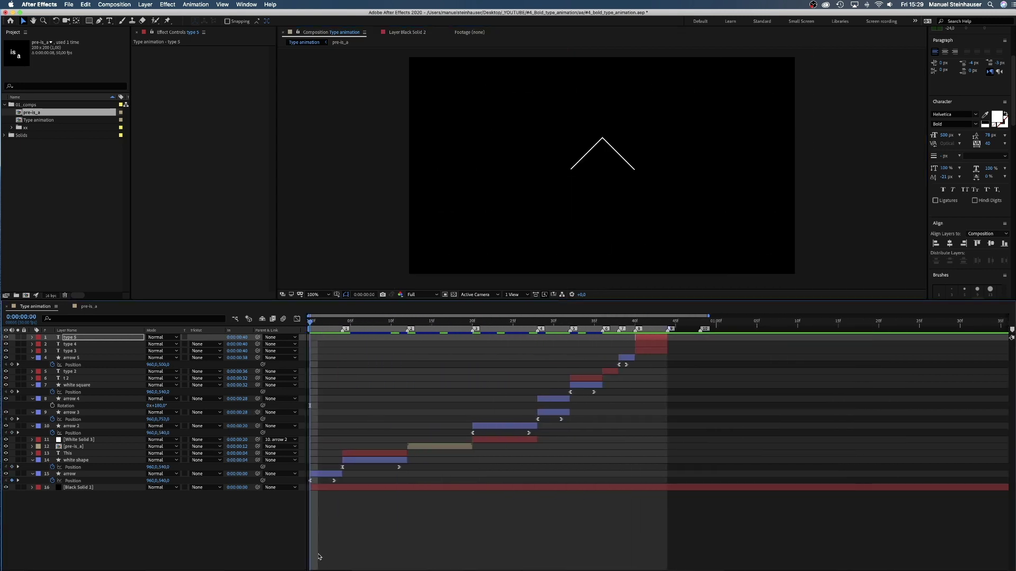
key(space)
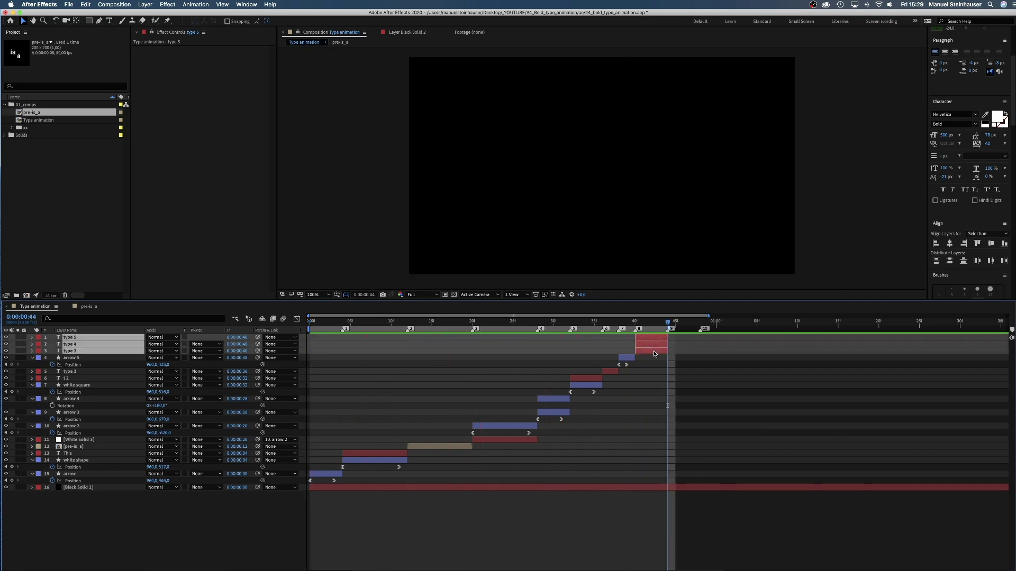
Move the last End keyframes of the three stacked "type" layers to frame 44 and preview the animation from the start
key(u)
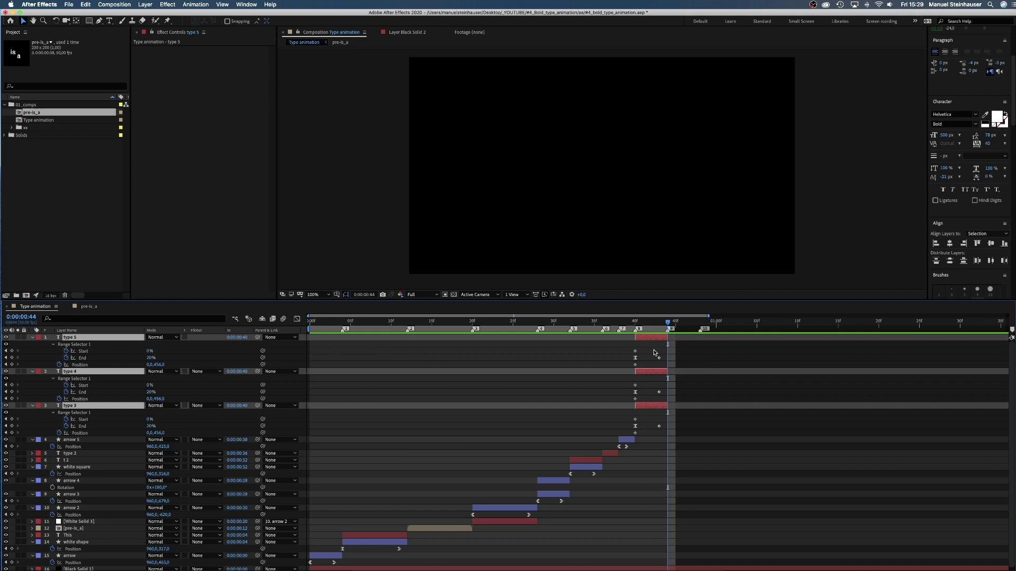
drag(654, 353, 672, 429)
drag(660, 426, 675, 428)
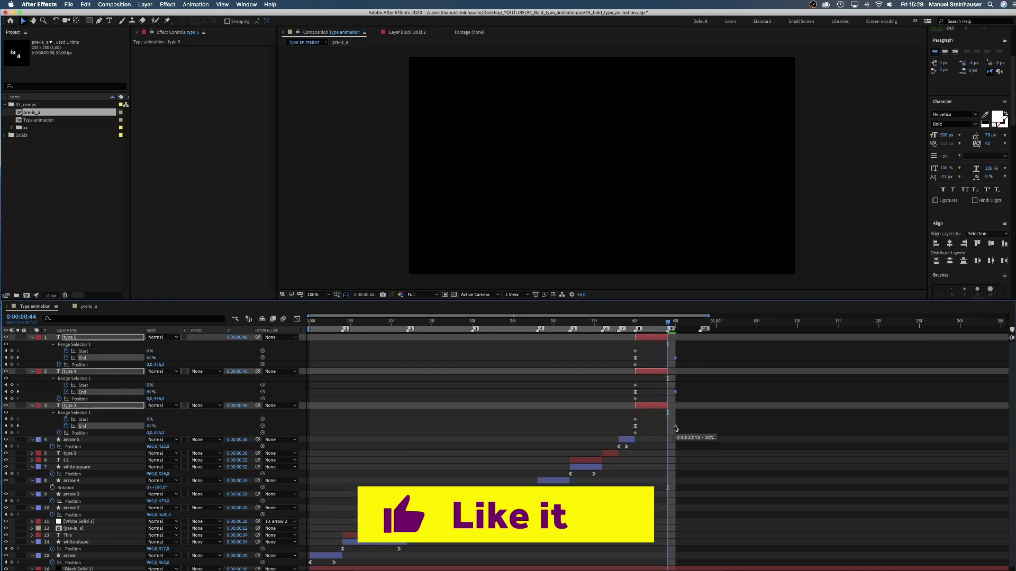
key(Page_Up)
drag(675, 358, 280, 399)
key(Page_Up)
key(Page_Up)
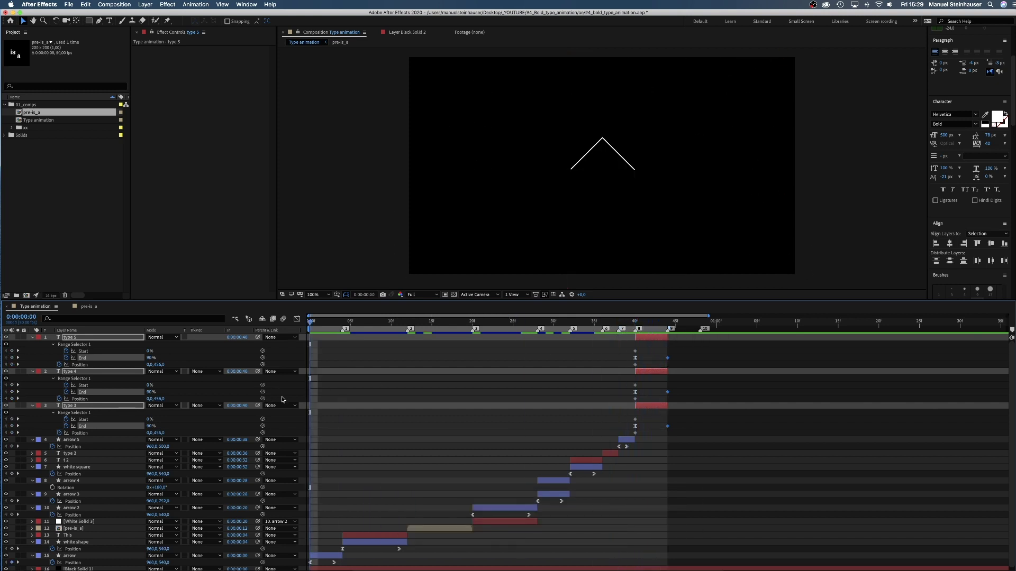
key(space)
Duplicate the first arrow layer above all other layers, start the copy at frame 44, and extend the work area to 0:00:01:10
drag(426, 325, 668, 325)
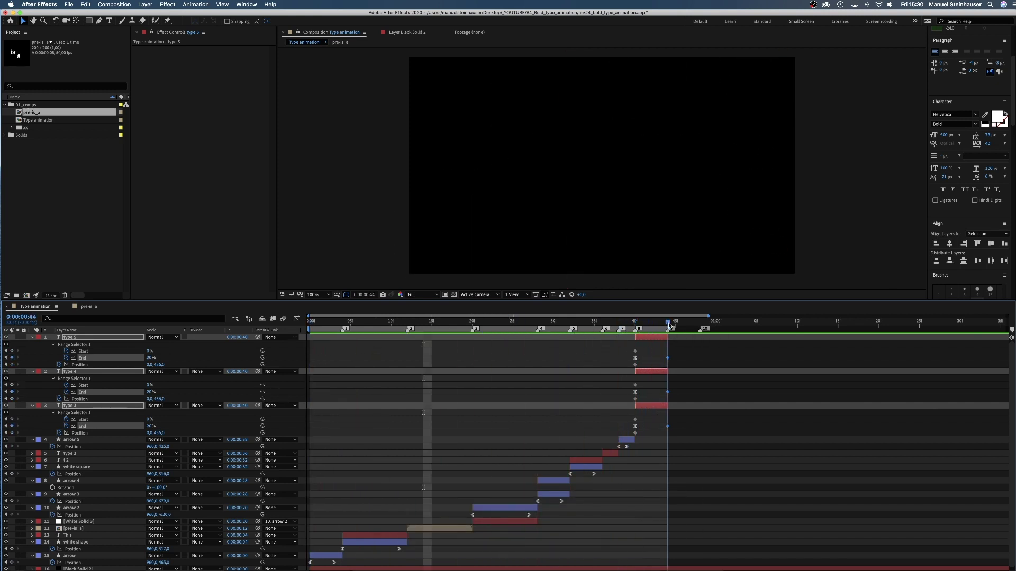
click(329, 556)
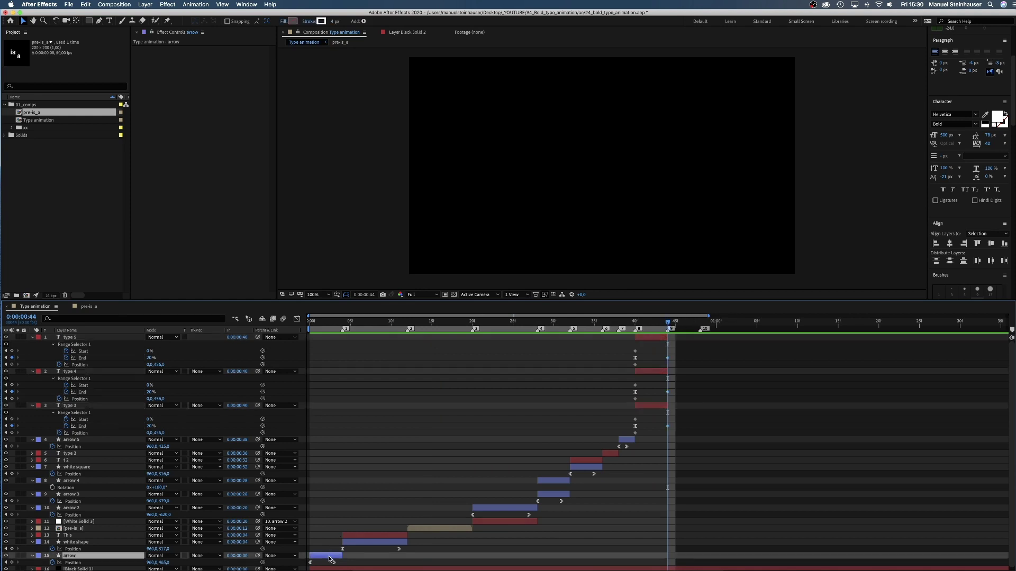
key(ctrl+d)
drag(79, 559, 703, 335)
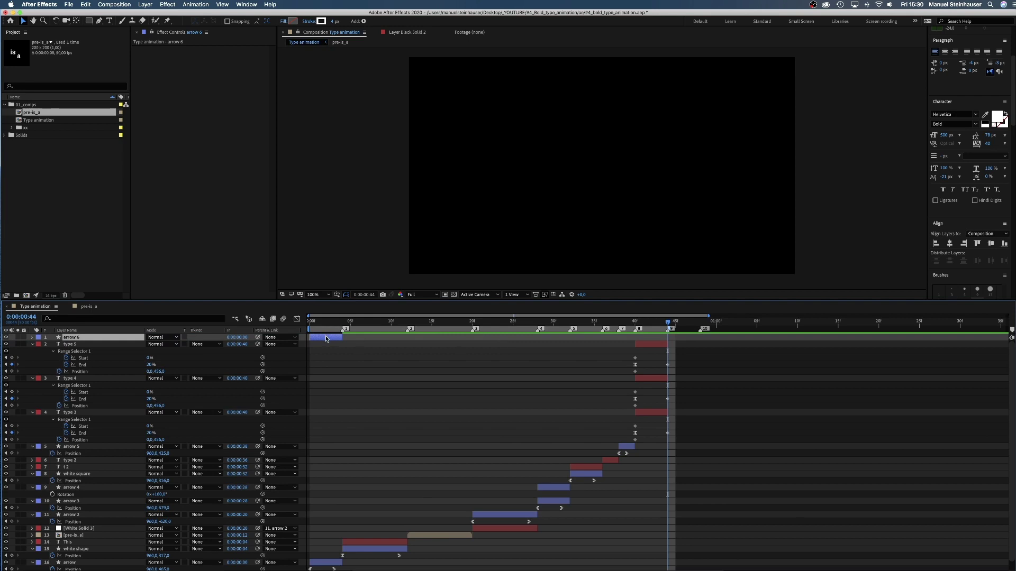
drag(327, 339, 797, 329)
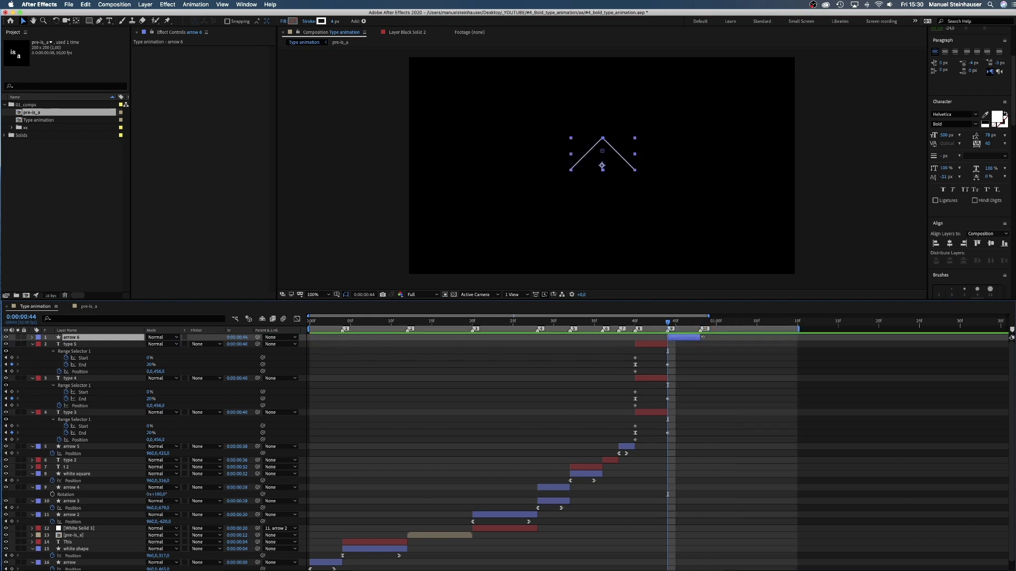
Extend the topmost arrow layer to about 0:00:01:06 and move its last Position keyframe to 0:00:01:05
drag(702, 338, 766, 341)
key(p)
drag(692, 345, 757, 344)
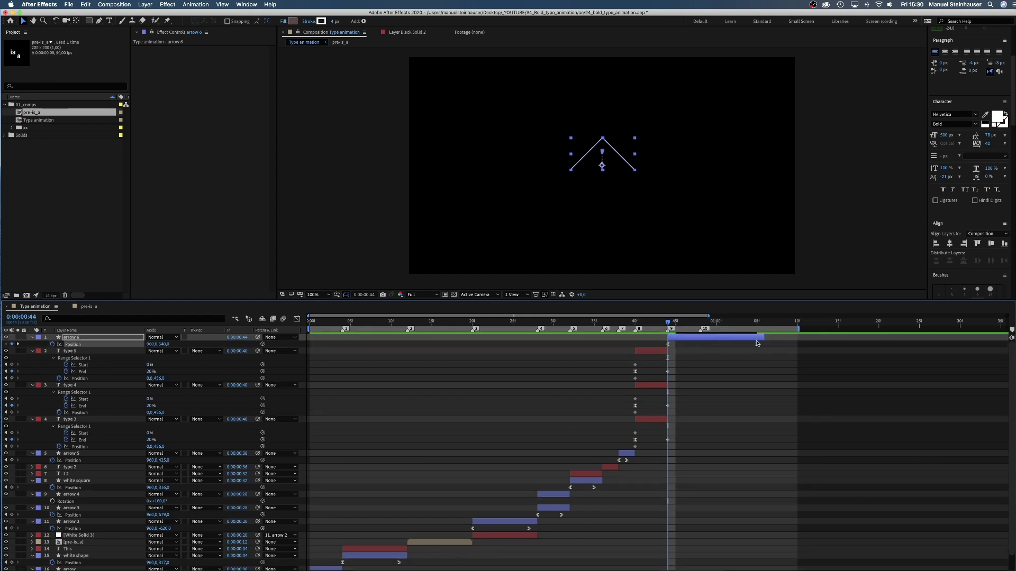
Raise the topmost arrow's Position at frame 44, place it above the frame at 0:00:01:05, and preview the animation from the start
drag(163, 345, 125, 347)
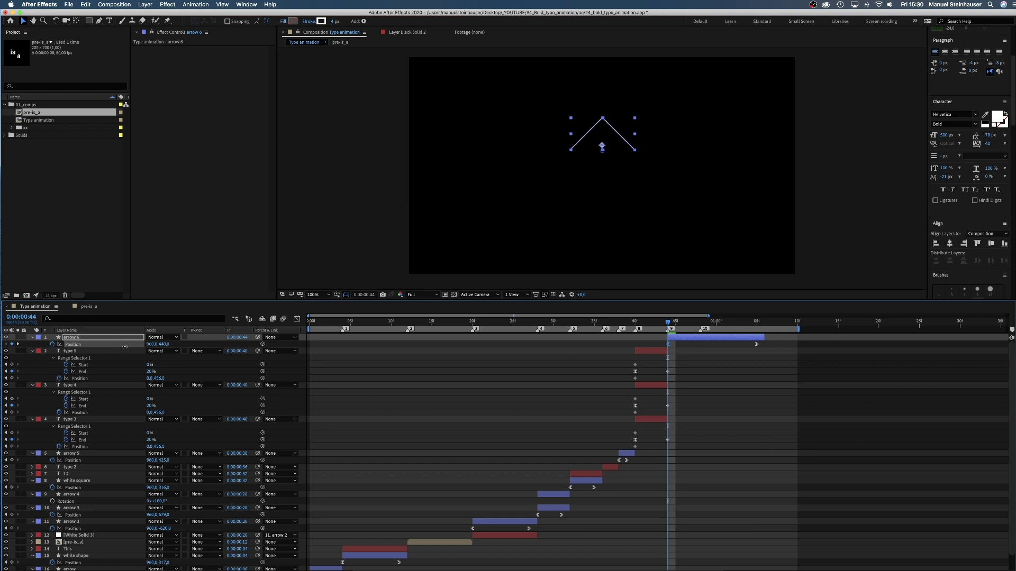
mouse_move(559, 111)
mouse_down()
mouse_move(547, 150)
mouse_move(548, 122)
mouse_up()
drag(669, 323, 756, 326)
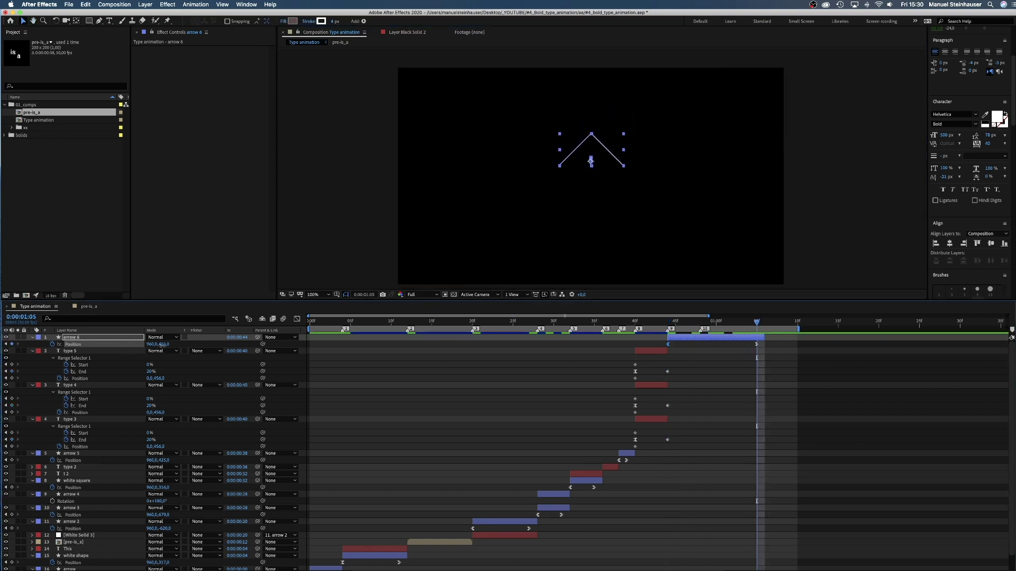
drag(162, 345, 98, 340)
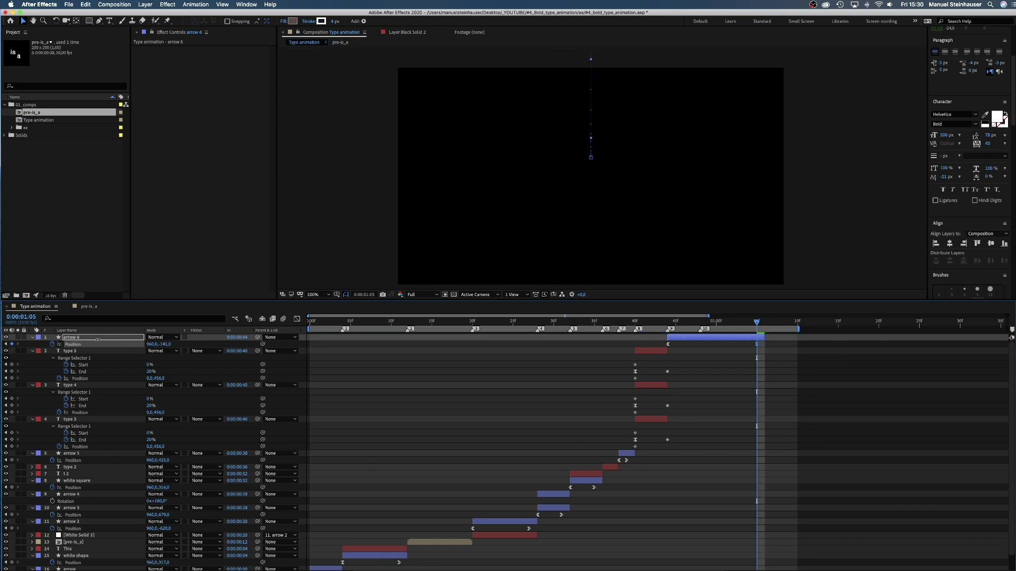
key(space)
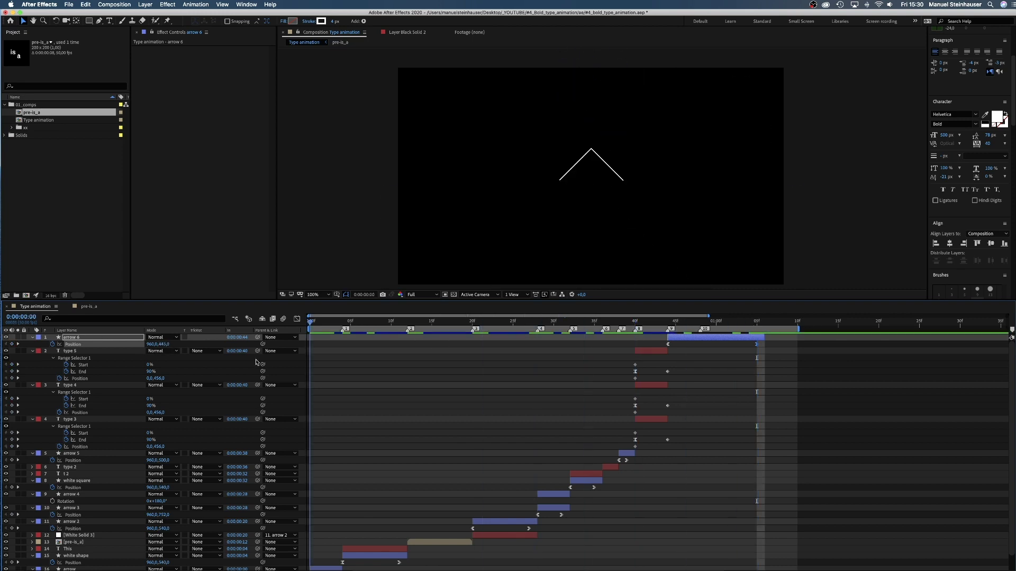
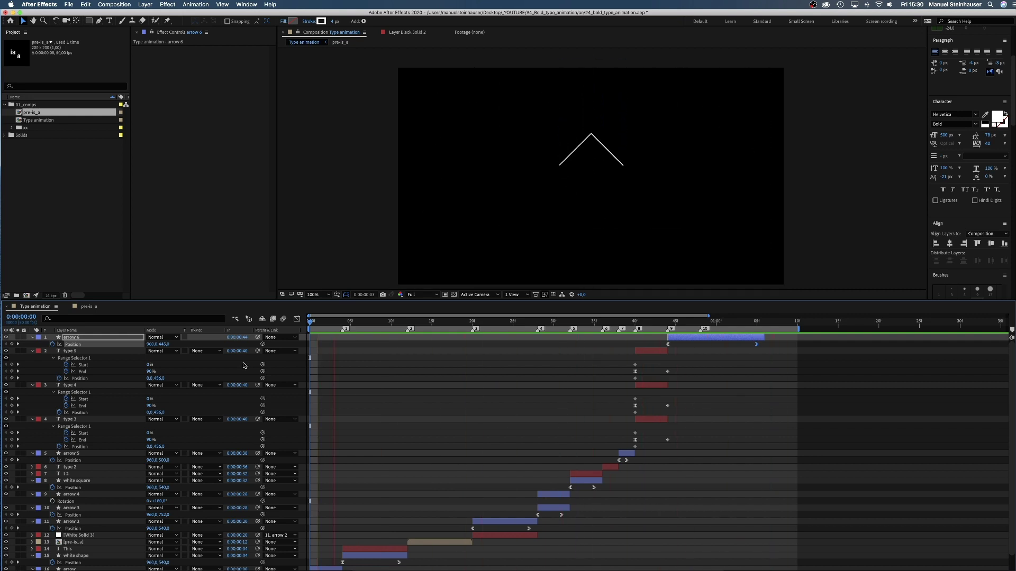
key(space)
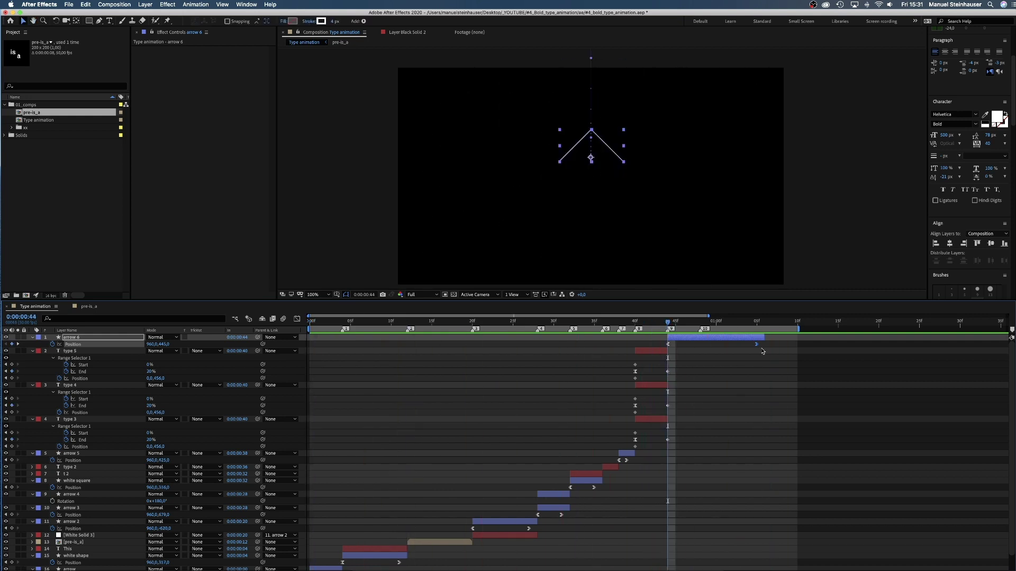
Collapse the revealed properties of all layers in the timeline and deselect everything
drag(800, 329, 762, 339)
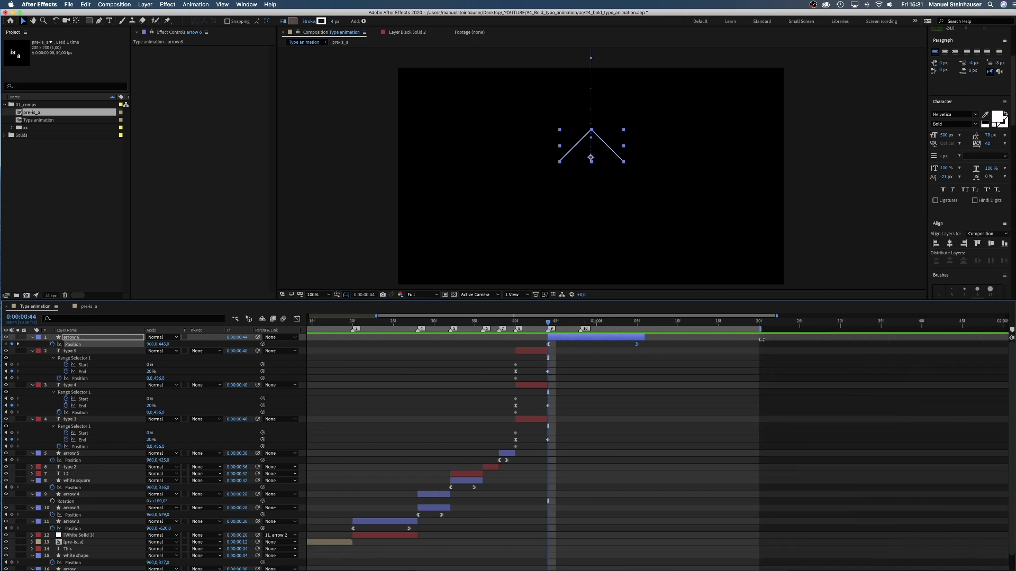
click(33, 337)
key(super+a)
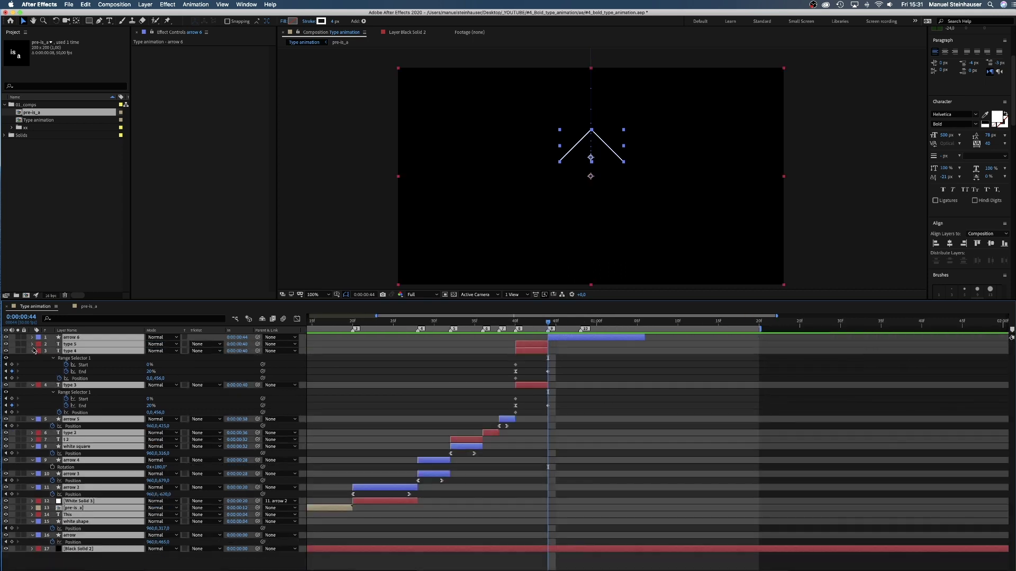
key(u)
click(121, 493)
click(122, 493)
Create a 100 px text layer starting at frame 44 reading "This is a type animation", removing the stray empty text layer
click(111, 22)
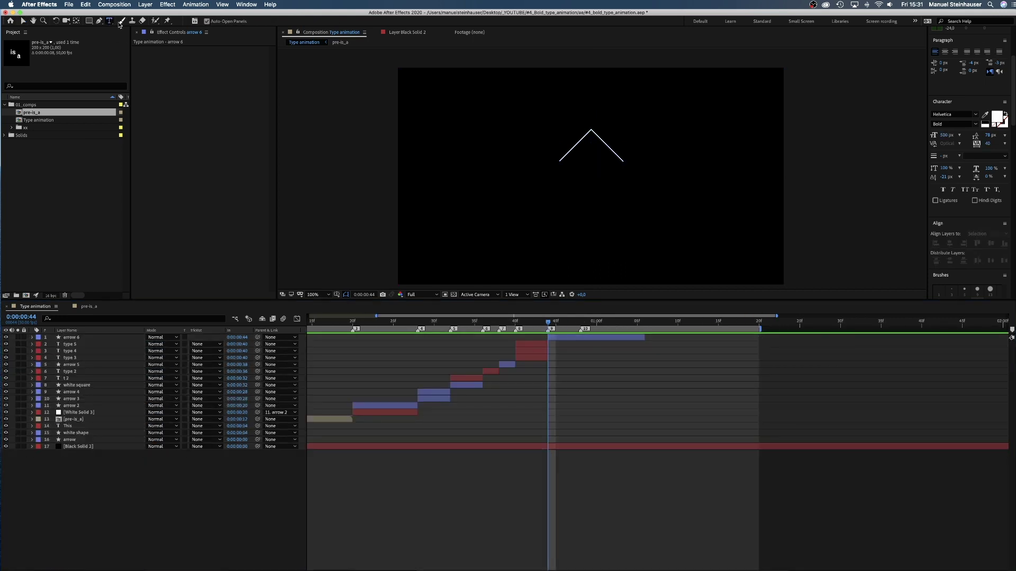
click(544, 188)
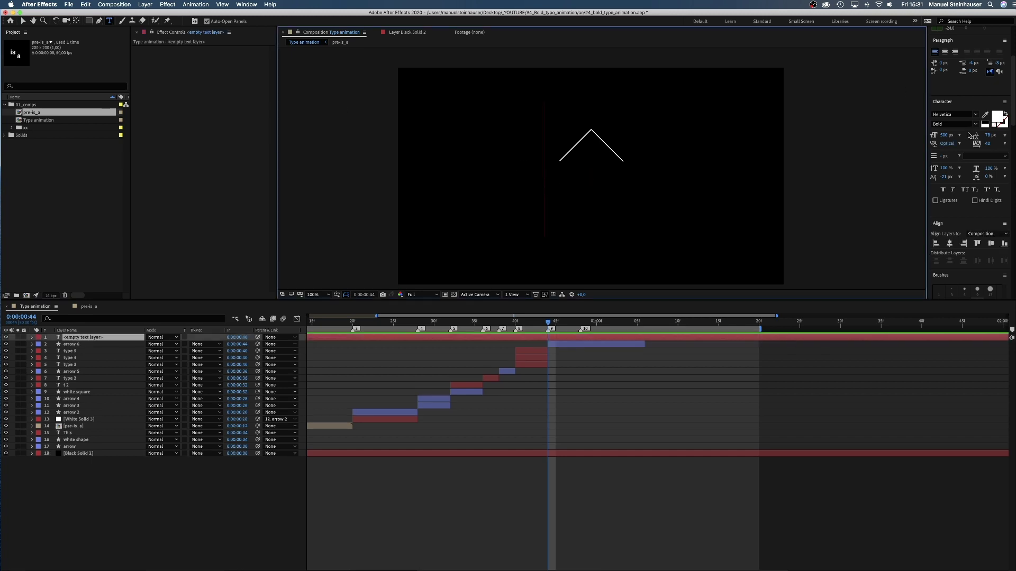
click(944, 135)
text(1)
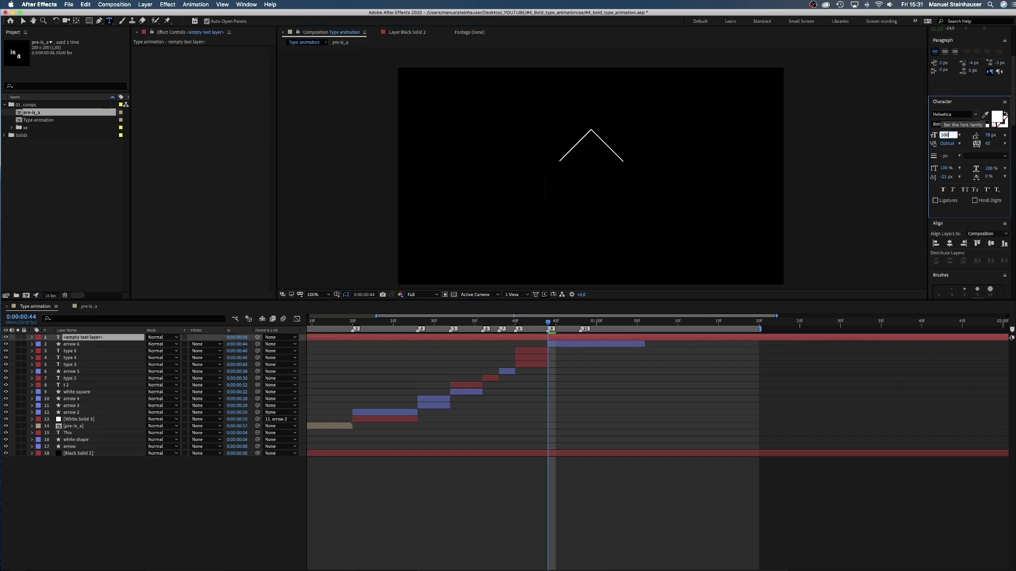
text(00)
key(Return)
click(544, 184)
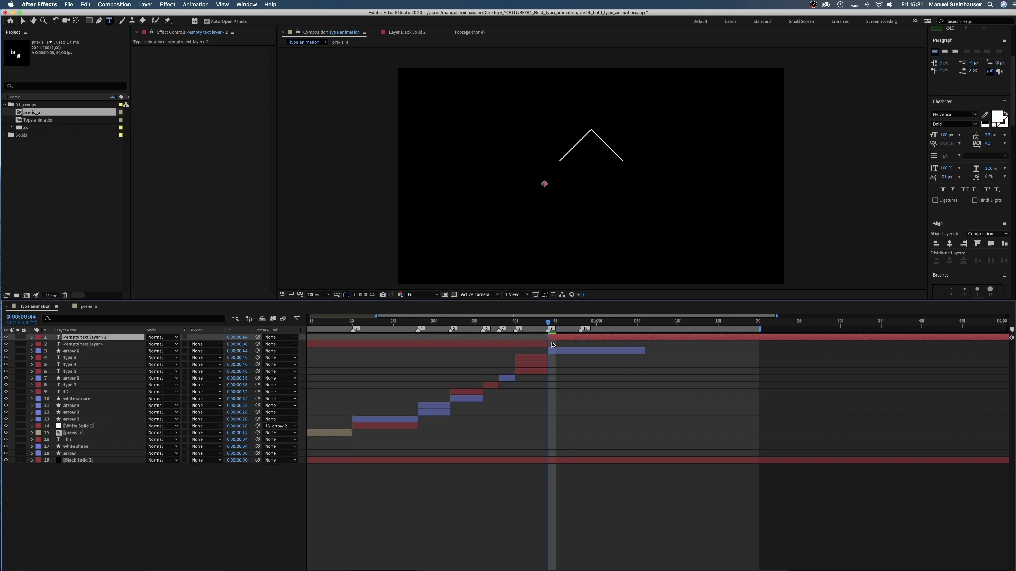
click(545, 347)
key(Delete)
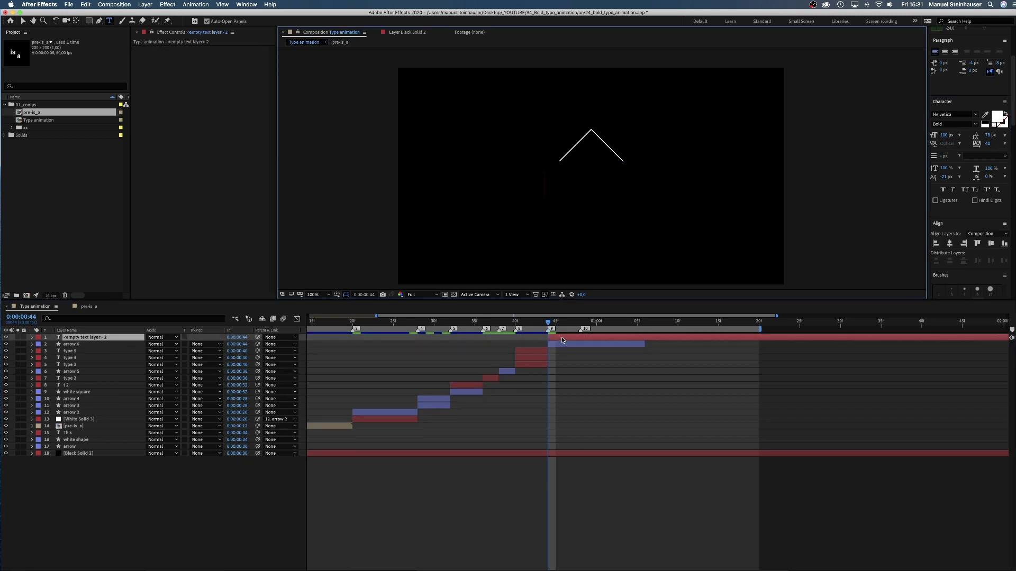
text(This is a type animation)
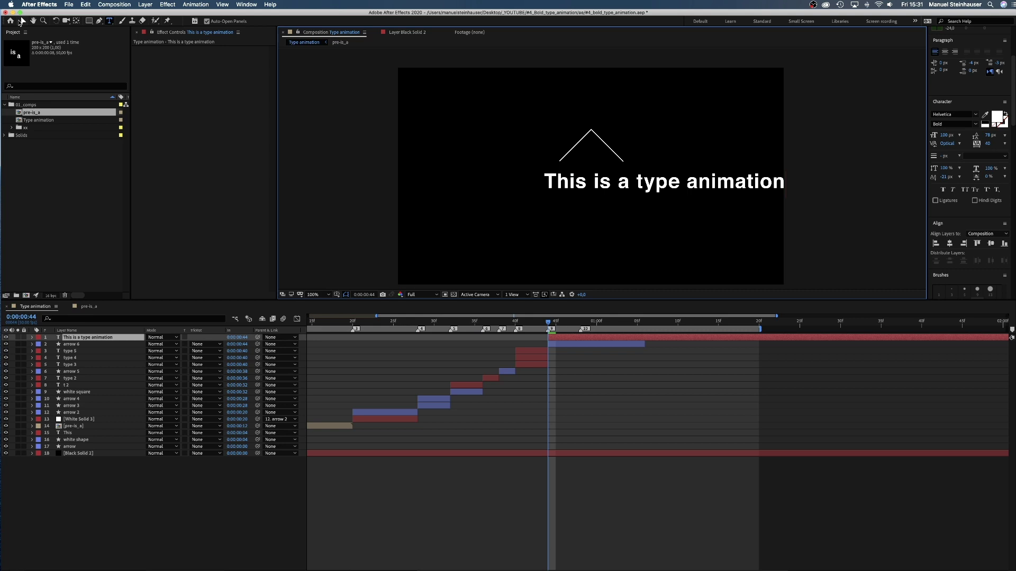
Center the "This is a type animation" text under the arrow and place its layer below the arrow 6 layer
click(21, 21)
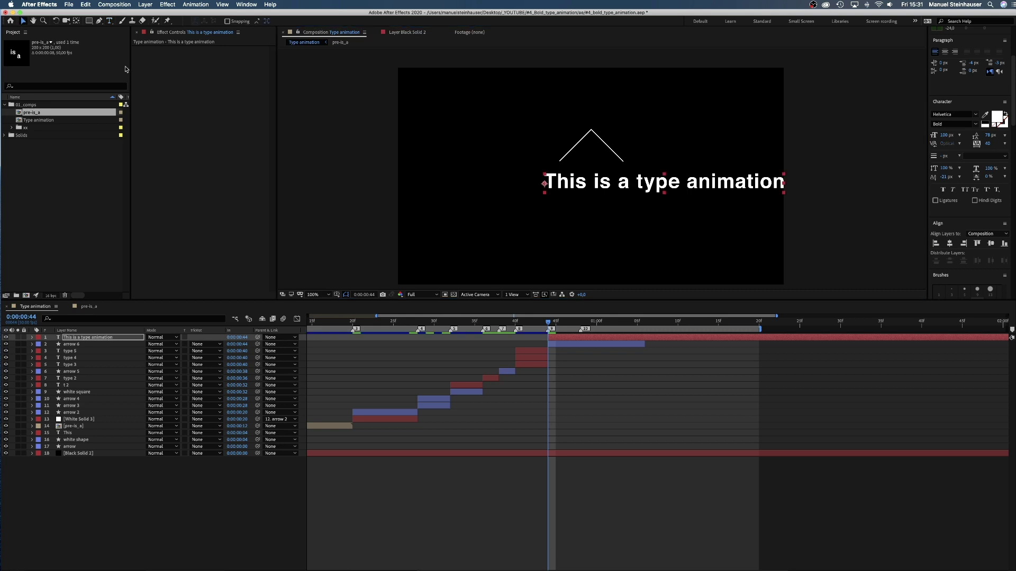
drag(709, 189, 637, 182)
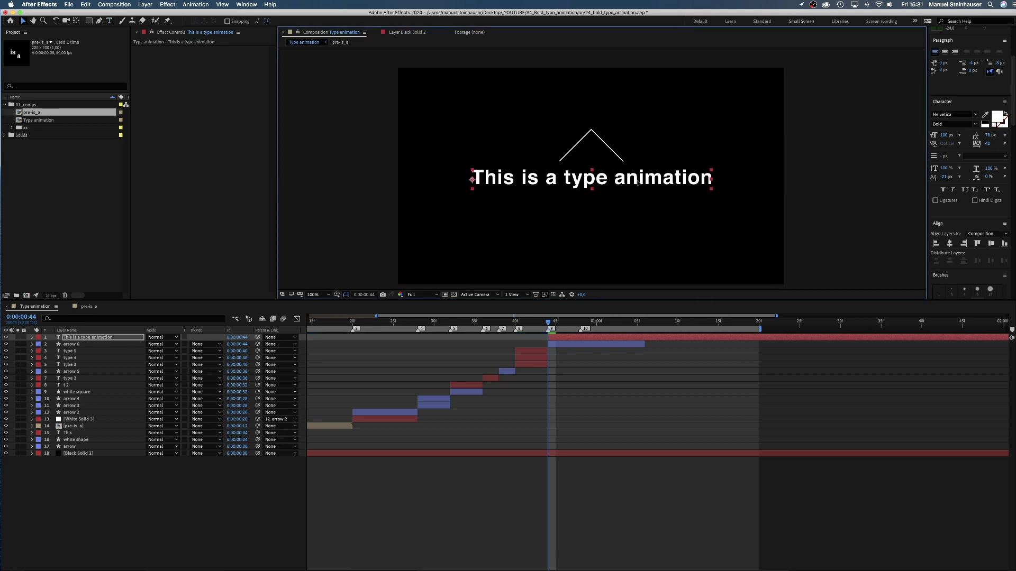
drag(78, 338, 86, 348)
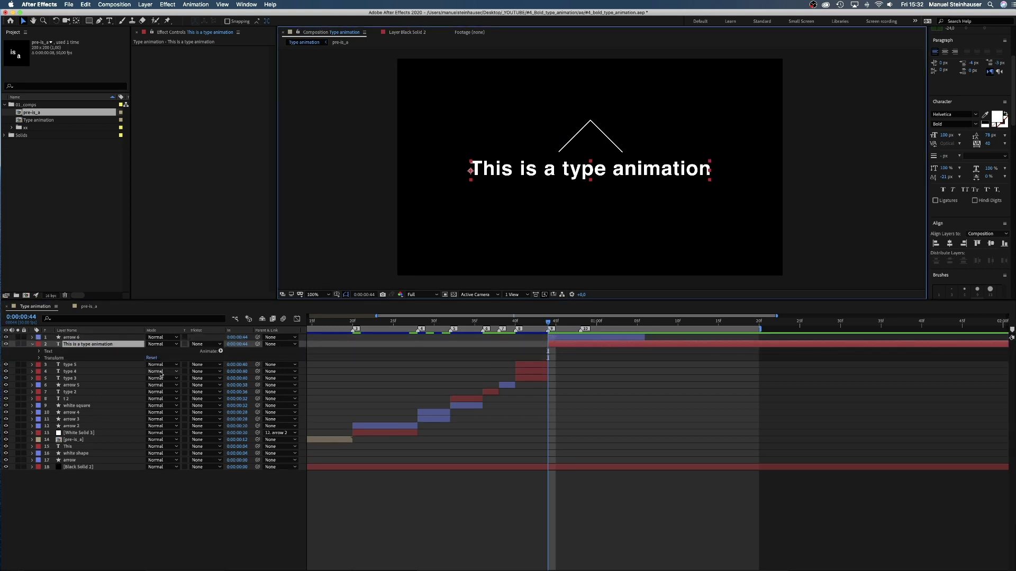
Add a full-frame white rectangle on a new shape layer and reduce its size proportionally to slightly wider than the text
click(89, 527)
double_click(88, 21)
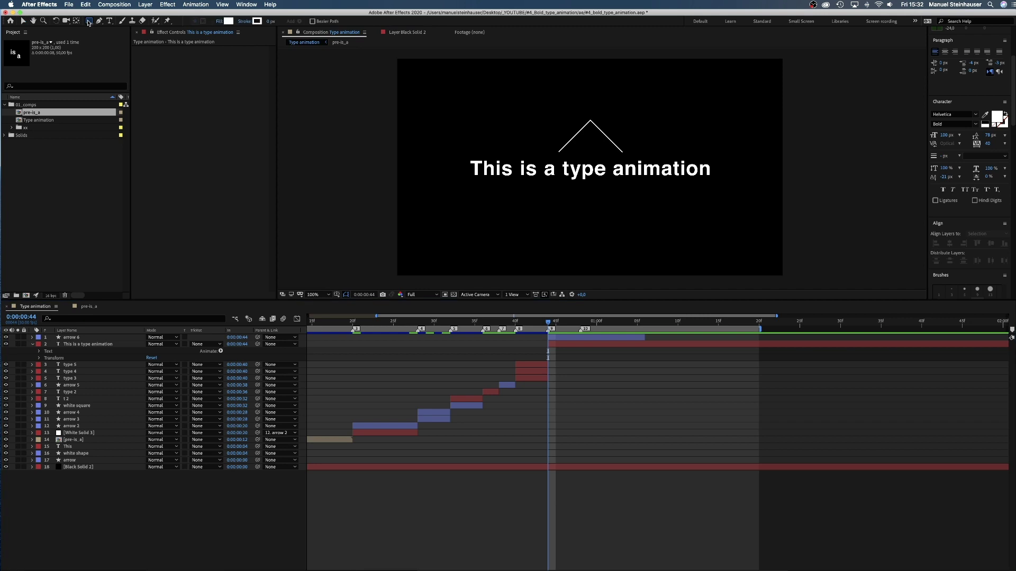
click(47, 351)
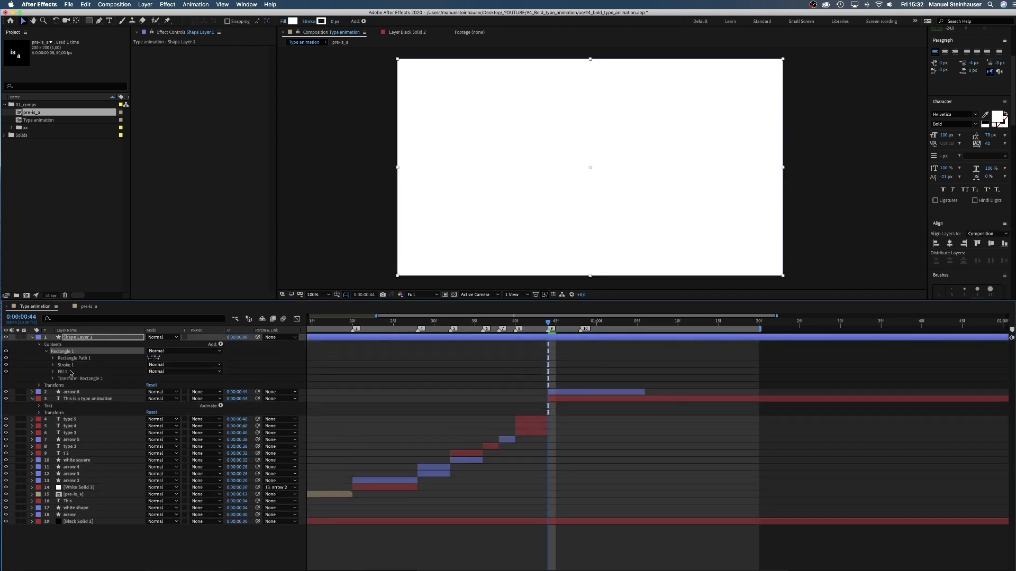
click(53, 358)
drag(159, 365, 190, 364)
Convert the white rectangle to a Bezier path and move the whole path down beneath the text
right_click(76, 359)
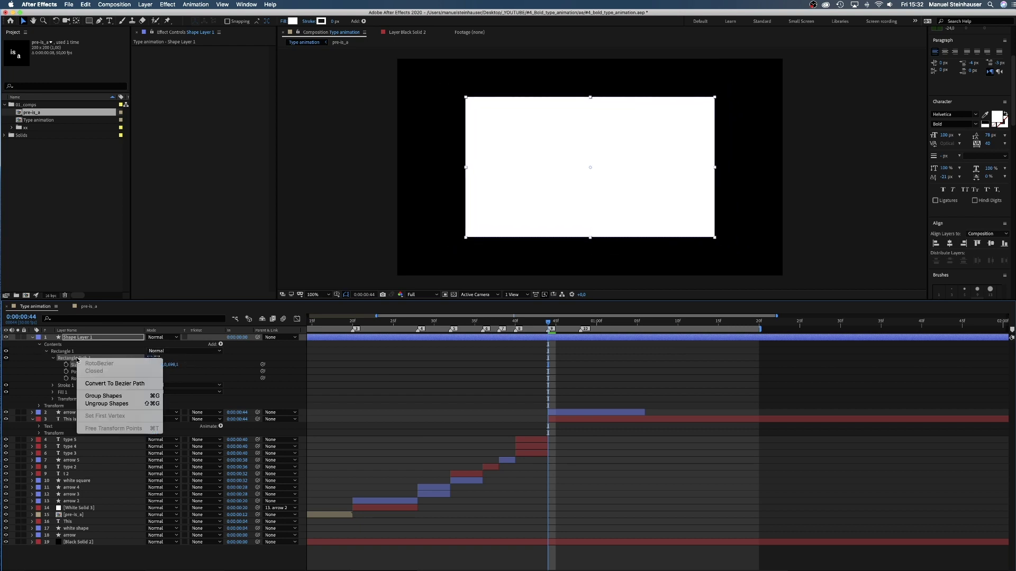
click(92, 385)
click(75, 366)
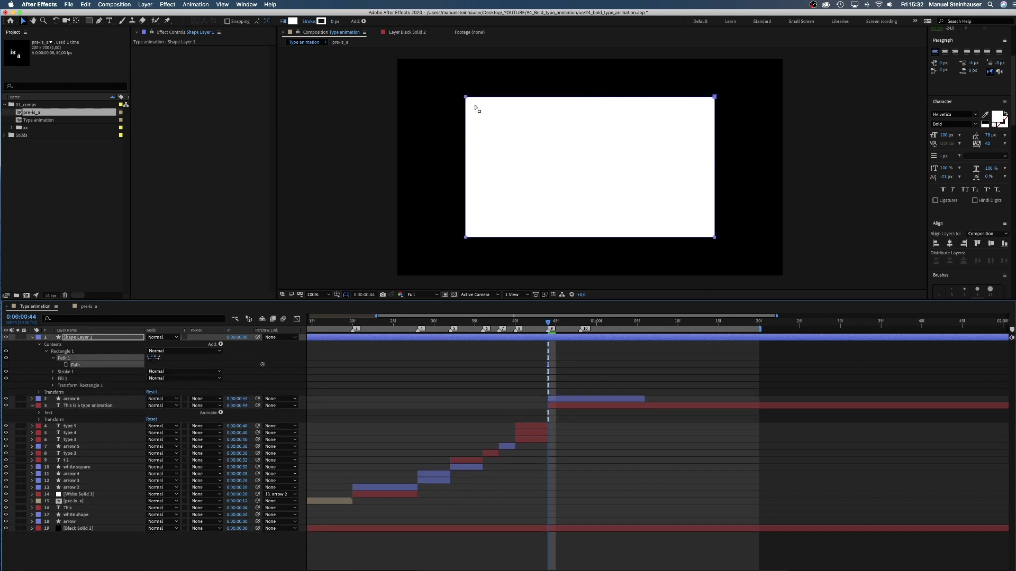
drag(467, 99, 481, 191)
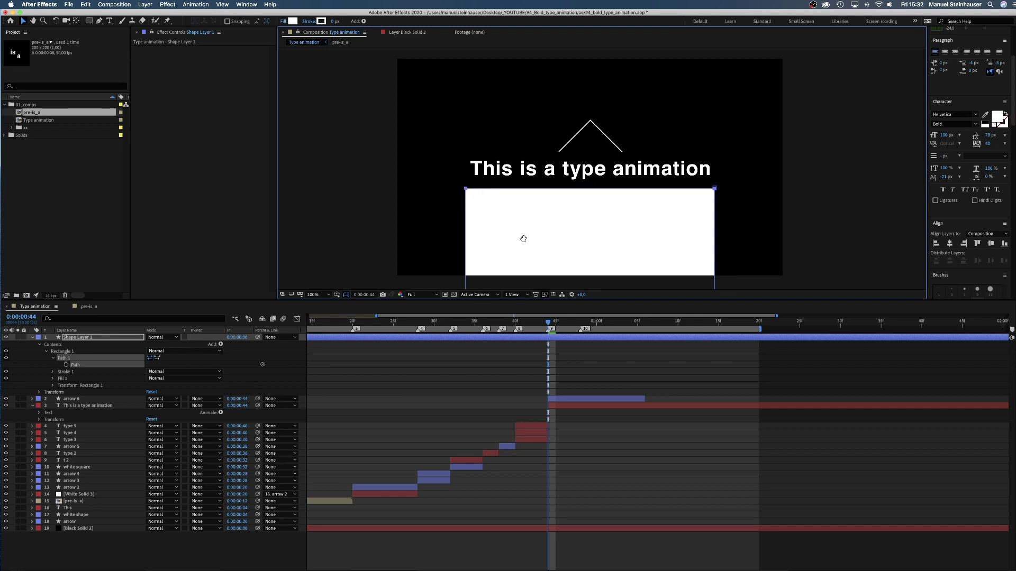
Keyframe the rectangle's Path at frame 44, with its top edge just under the text and its lower edge at the frame's bottom
drag(523, 239, 527, 153)
drag(423, 230, 757, 283)
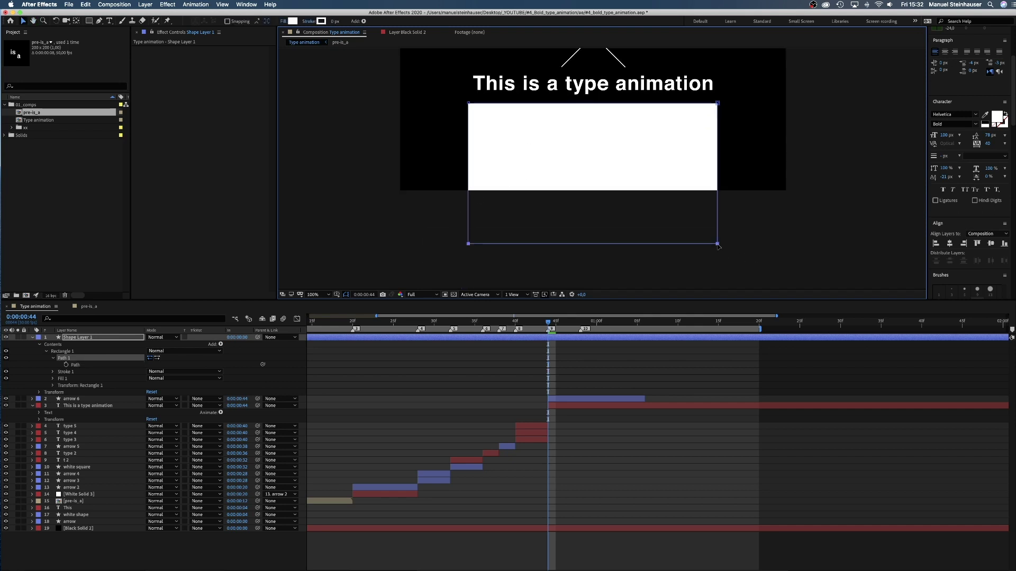
drag(718, 245, 718, 192)
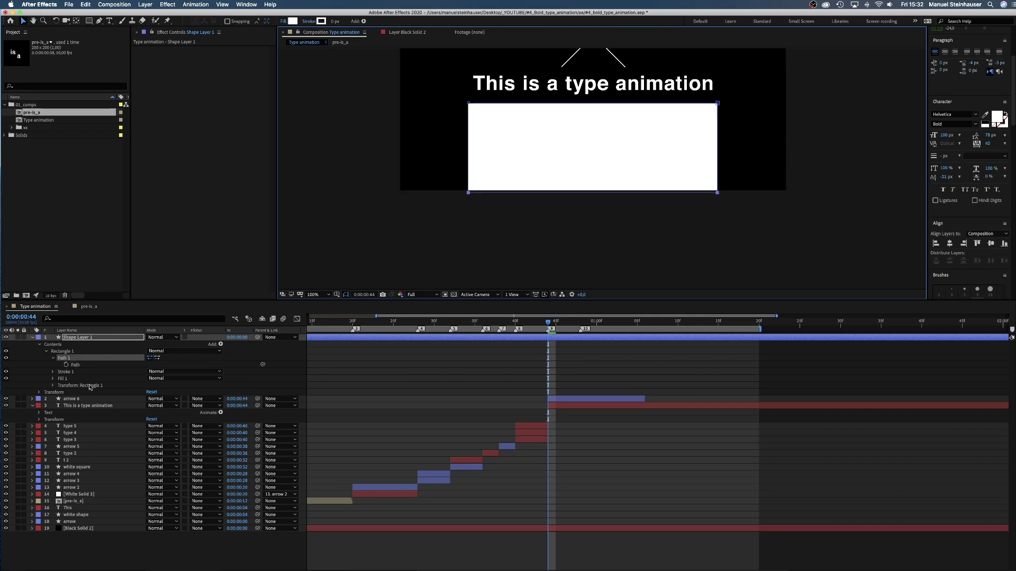
click(65, 365)
drag(479, 111, 479, 103)
drag(447, 162, 718, 192)
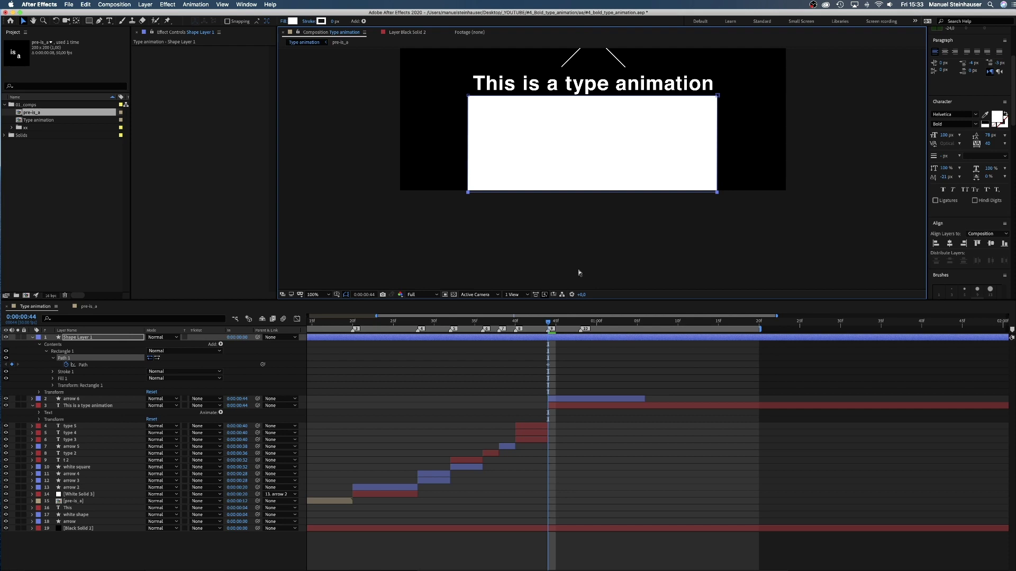
At frame 48, raise the rectangle's two lower points to shrink it to a short white bar under the text
key(Page_Down)
key(Page_Down)
key(Page_Down)
key(Page_Down)
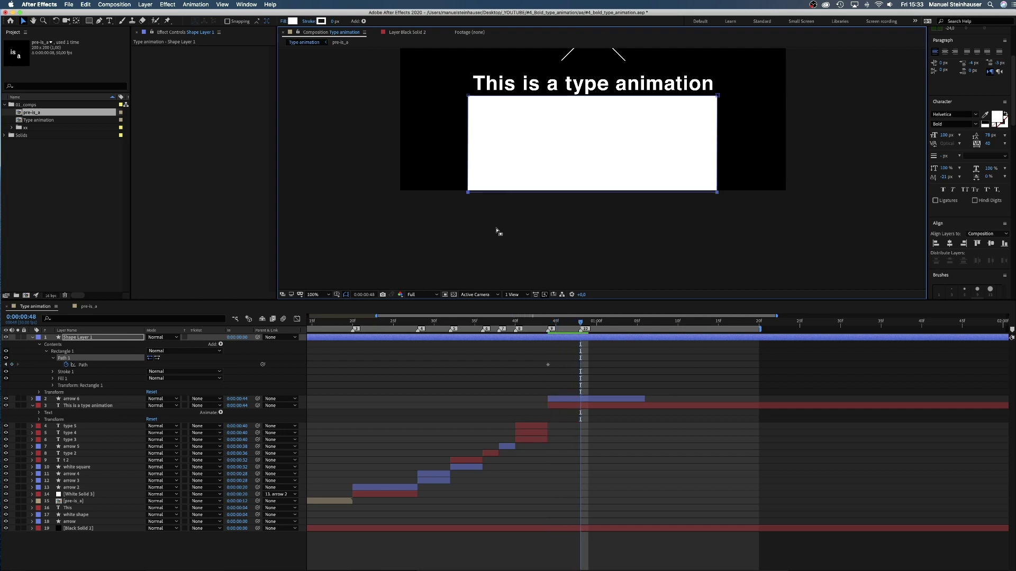
drag(447, 173, 755, 229)
drag(718, 194, 716, 123)
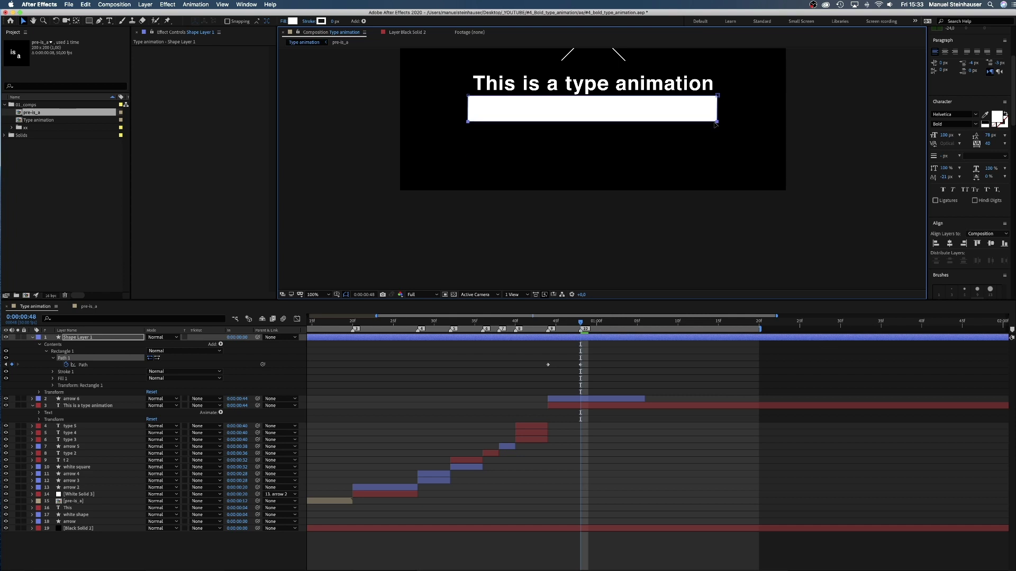
drag(648, 157, 630, 234)
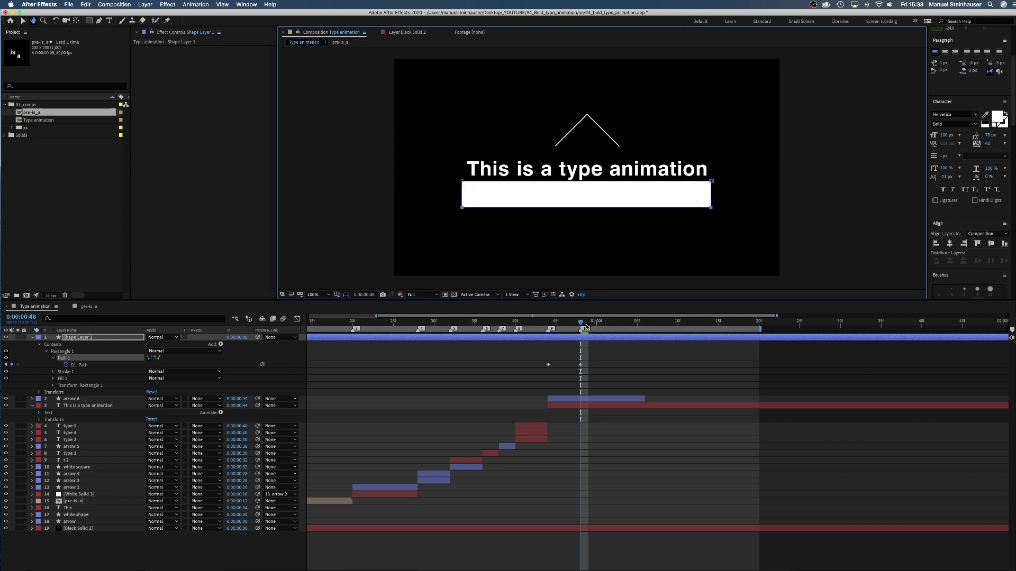
At 0:00:01:06, raise the bar's lower points to leave a thin underline beneath the text, and review the motion
key(space)
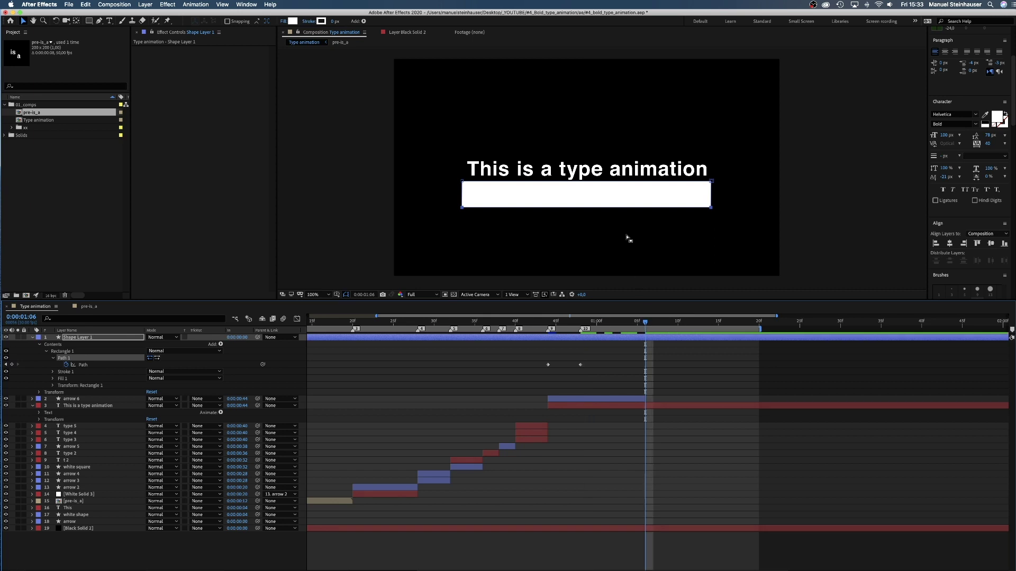
drag(443, 199, 713, 186)
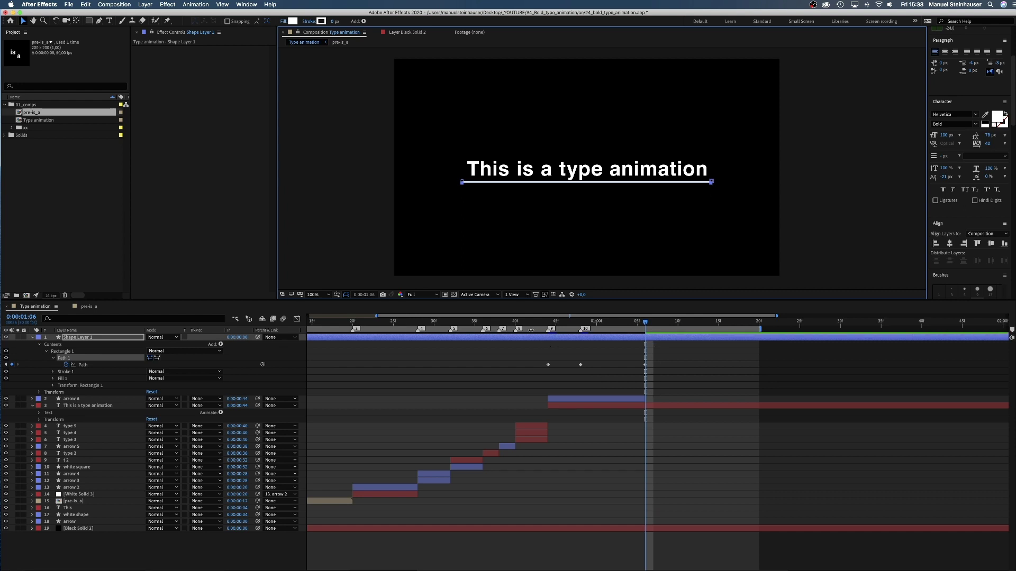
drag(534, 325, 646, 355)
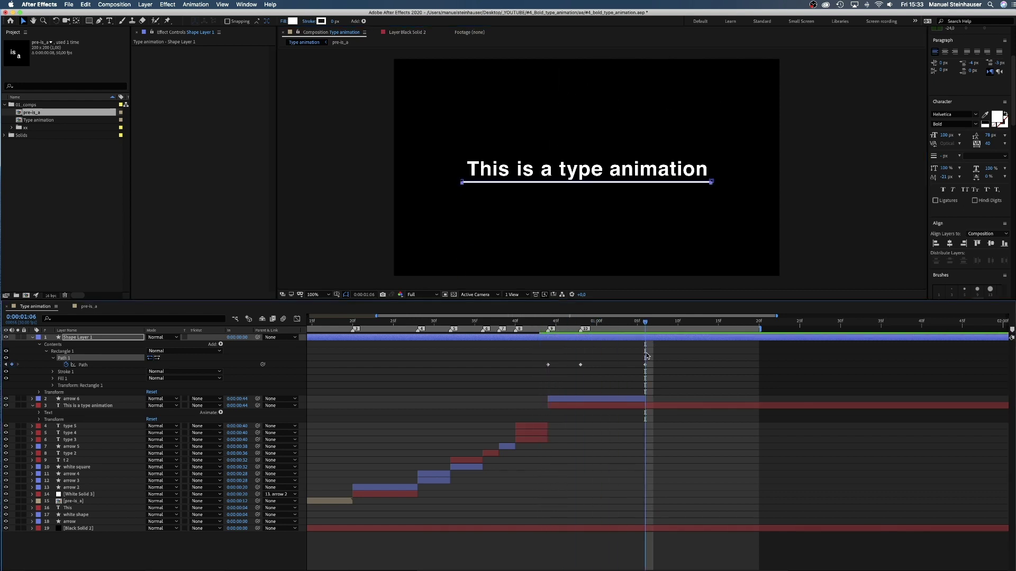
Apply Easy Ease In to the rectangle's first Path keyframe and open its curve in the Graph Editor
drag(535, 355, 556, 377)
right_click(548, 365)
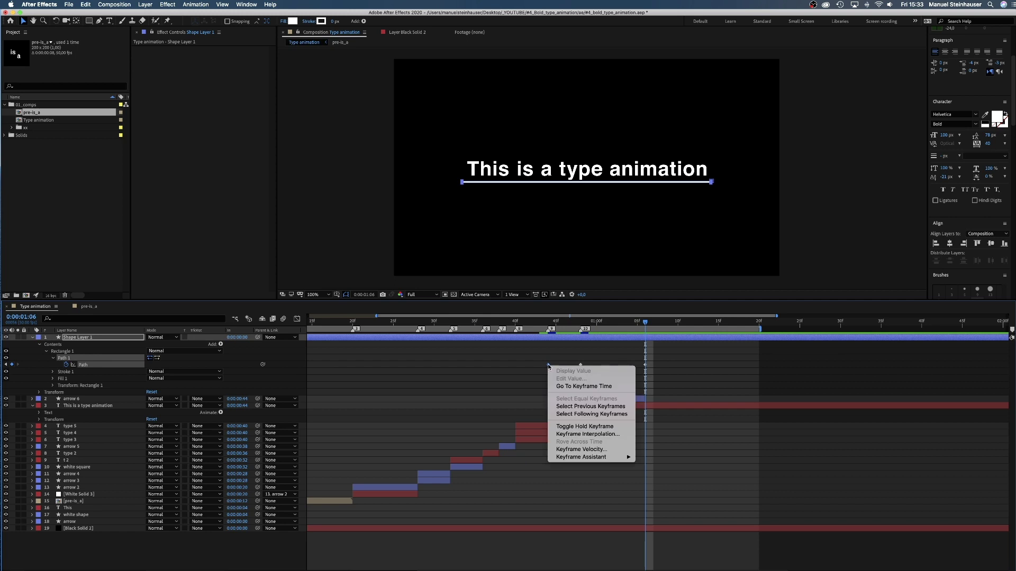
mouse_move(612, 455)
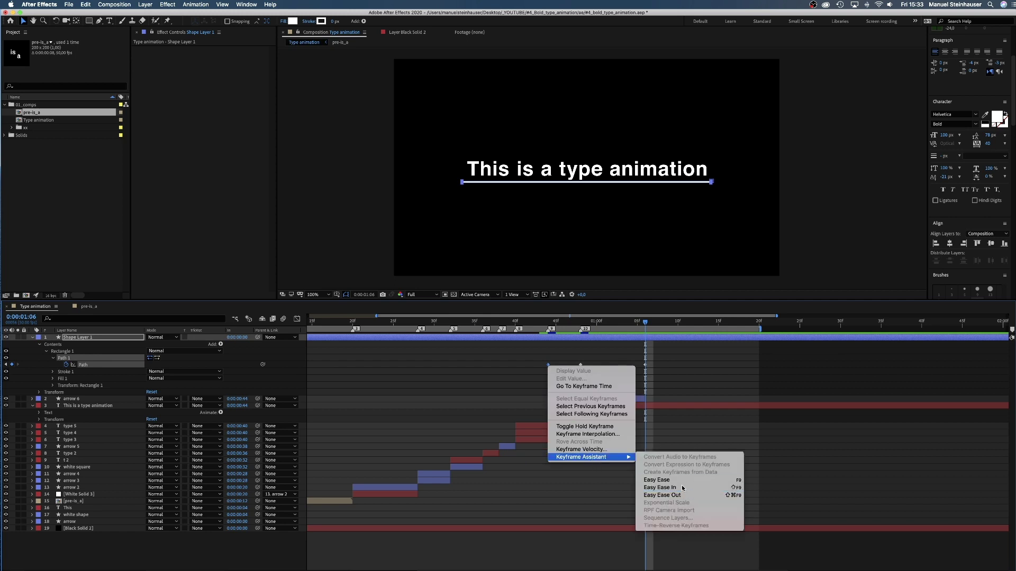
click(659, 487)
click(296, 319)
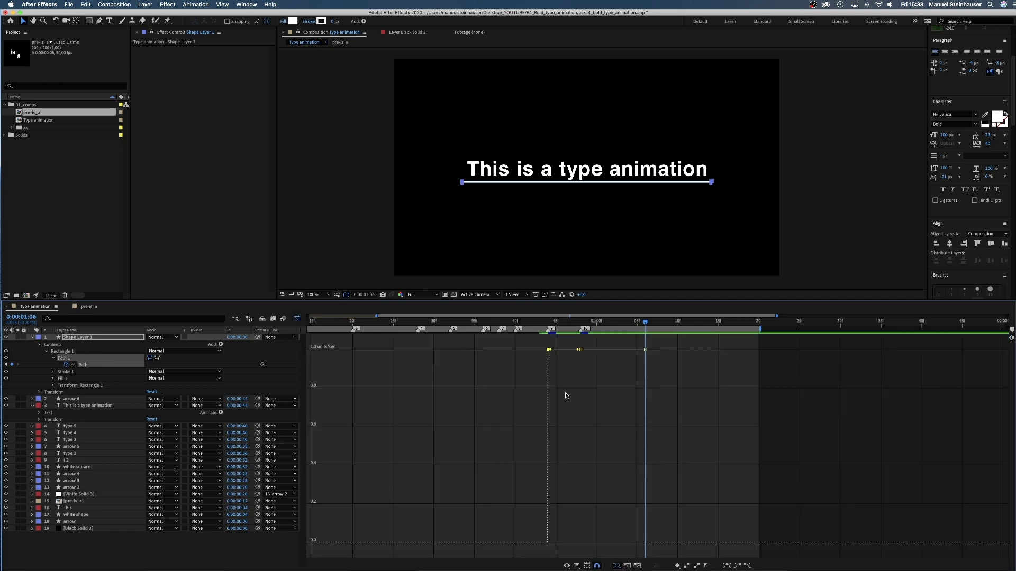
Ease the rectangle's first Path keyframe down to zero speed, and cut away the part of the shape layer before frame 44
drag(550, 349, 601, 556)
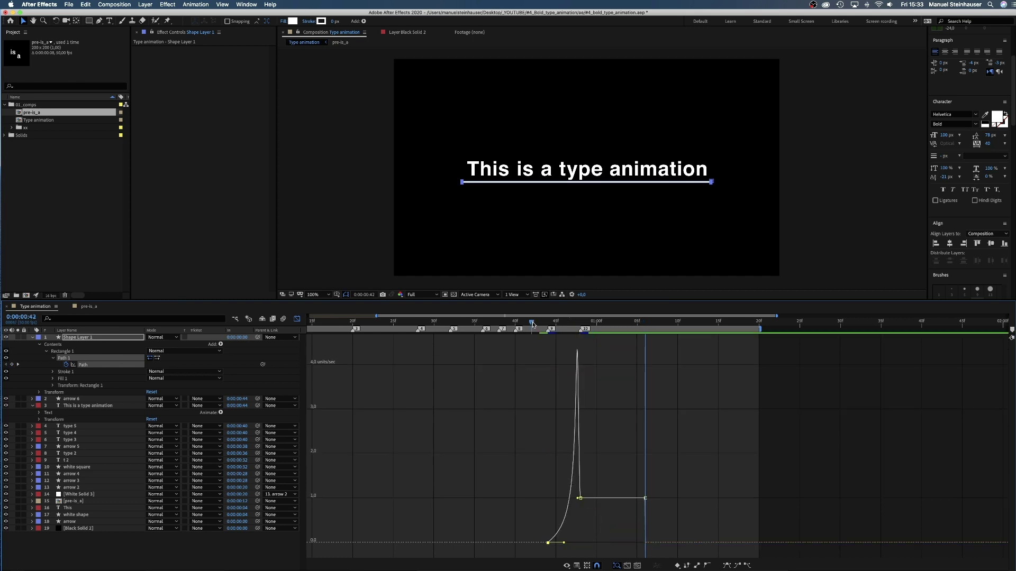
drag(534, 325, 548, 322)
click(297, 320)
click(540, 338)
key(super+shift+d)
click(538, 347)
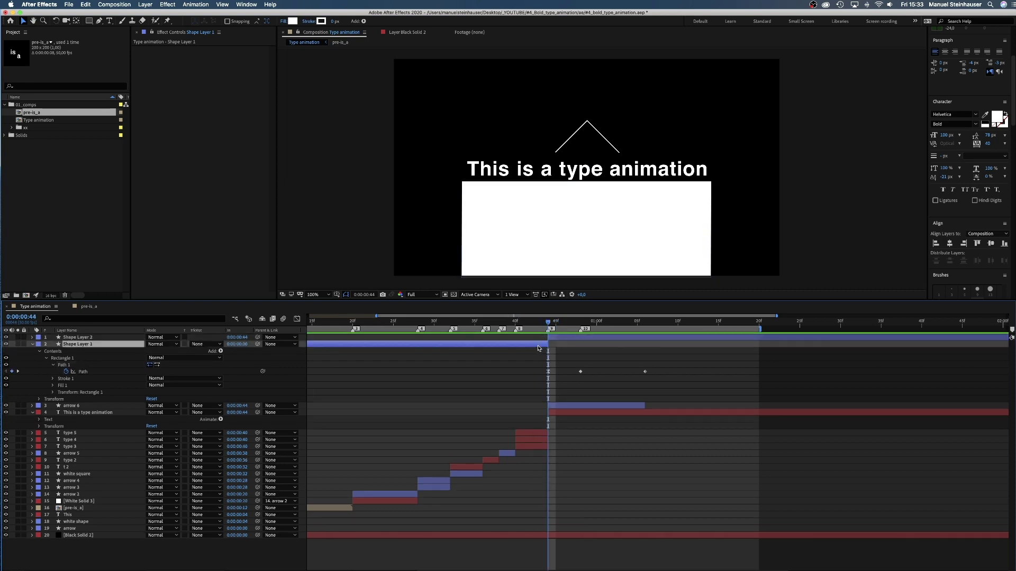
key(Delete)
key(space)
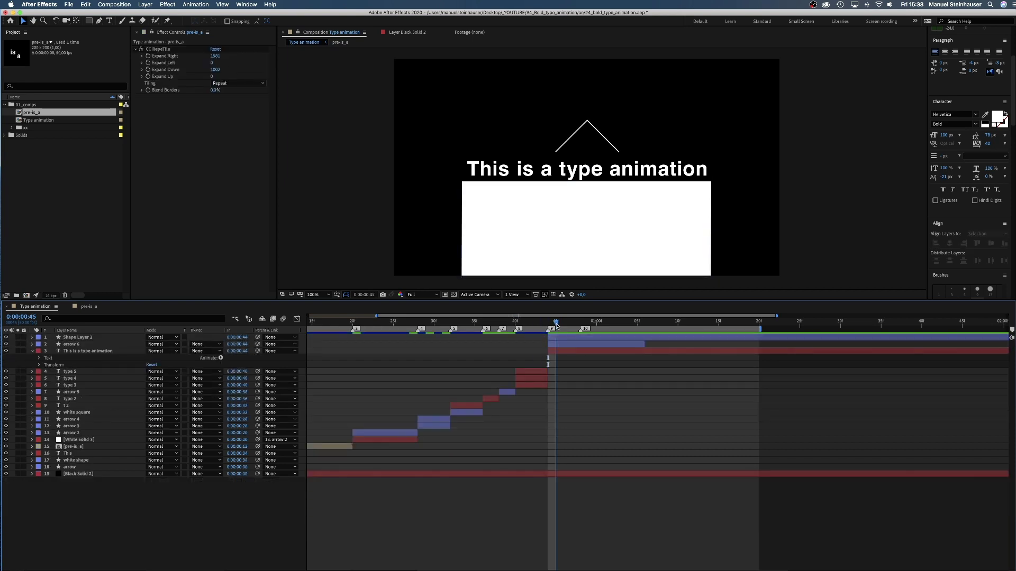
Ease the underline's last Path keyframe to zero speed with a long slowdown in the Graph Editor, and preview the motion
click(639, 345)
click(32, 352)
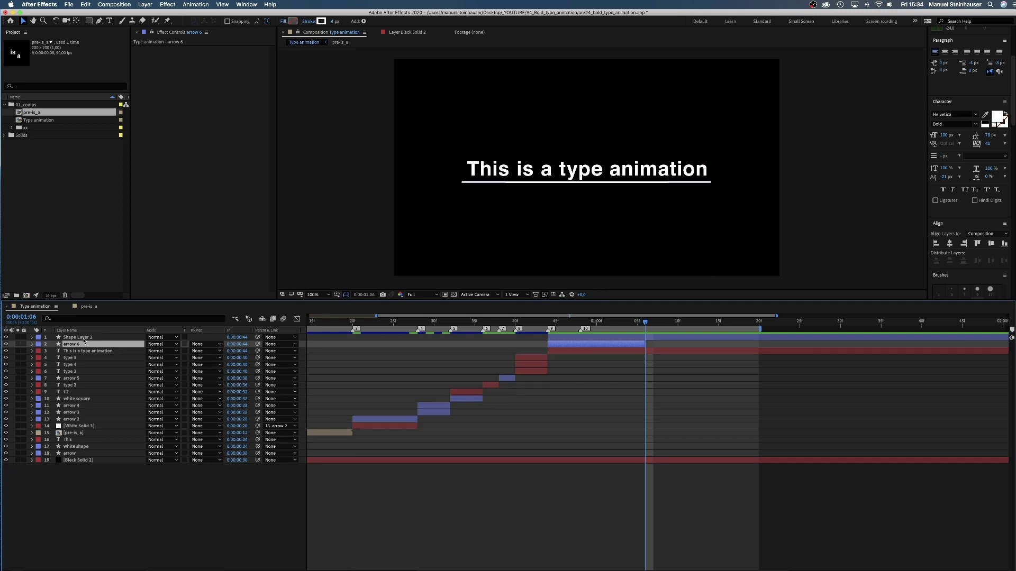
click(83, 339)
key(u)
click(76, 345)
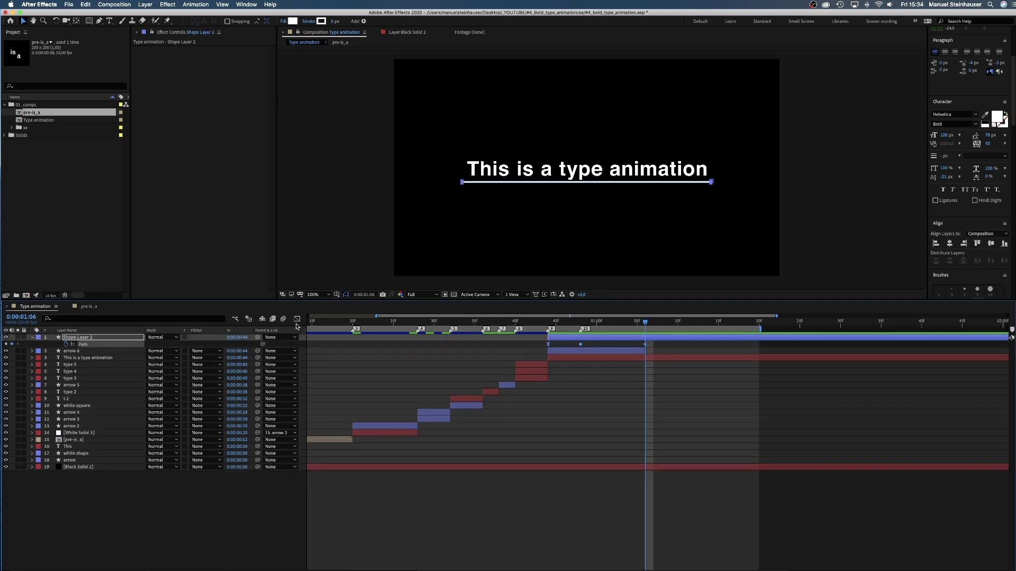
click(297, 319)
drag(640, 499, 612, 543)
click(531, 322)
key(space)
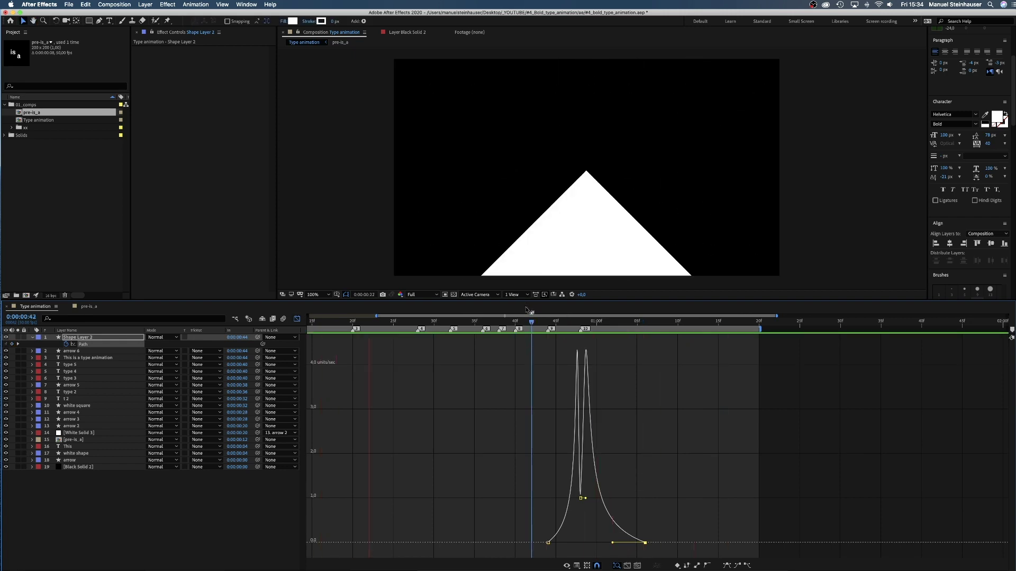
key(space)
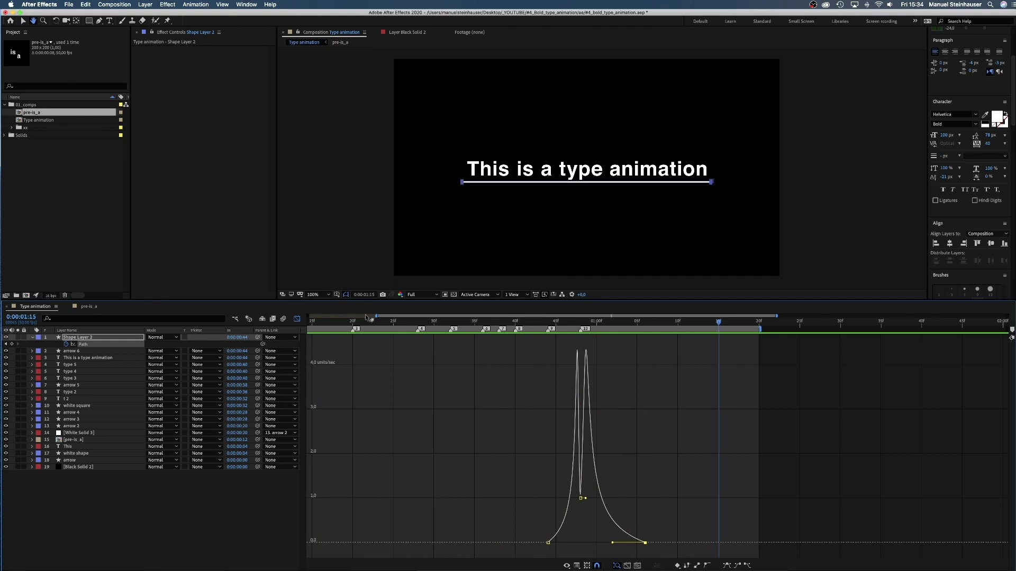
With the time at frame 48, add a Position text animator to the "This is a type animation" layer
click(297, 319)
drag(543, 319, 580, 326)
click(558, 358)
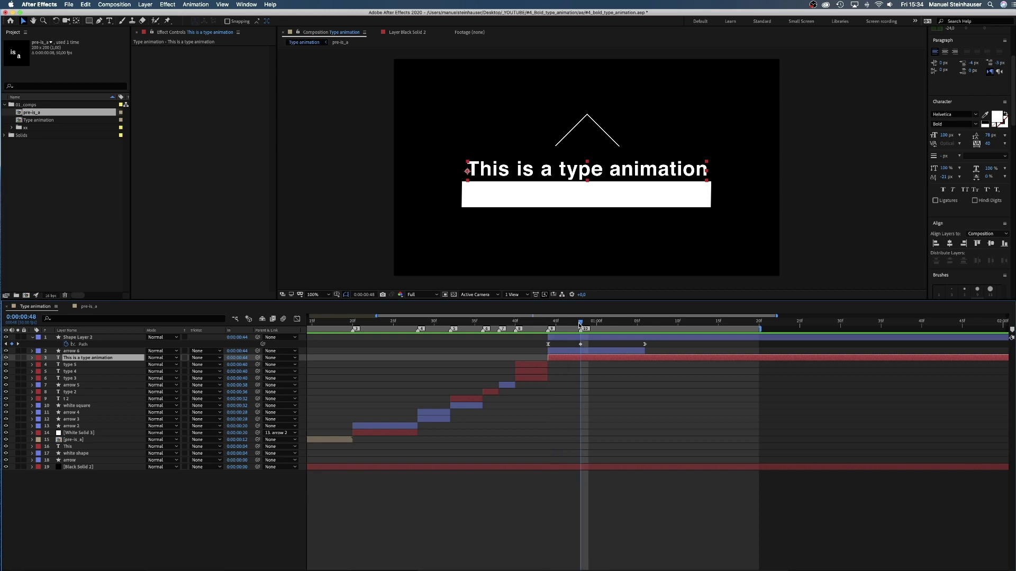
click(31, 358)
click(40, 365)
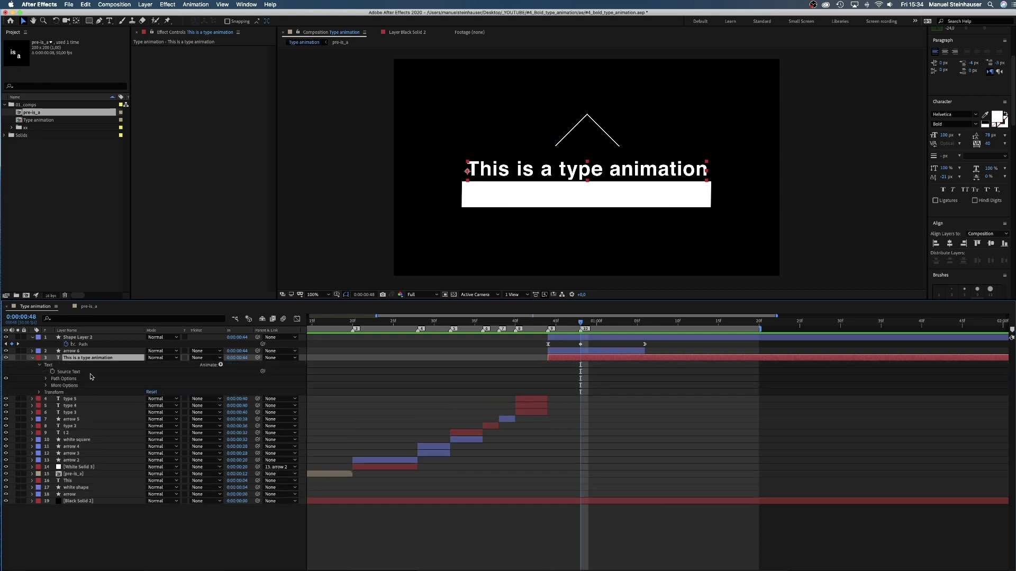
click(220, 365)
click(244, 387)
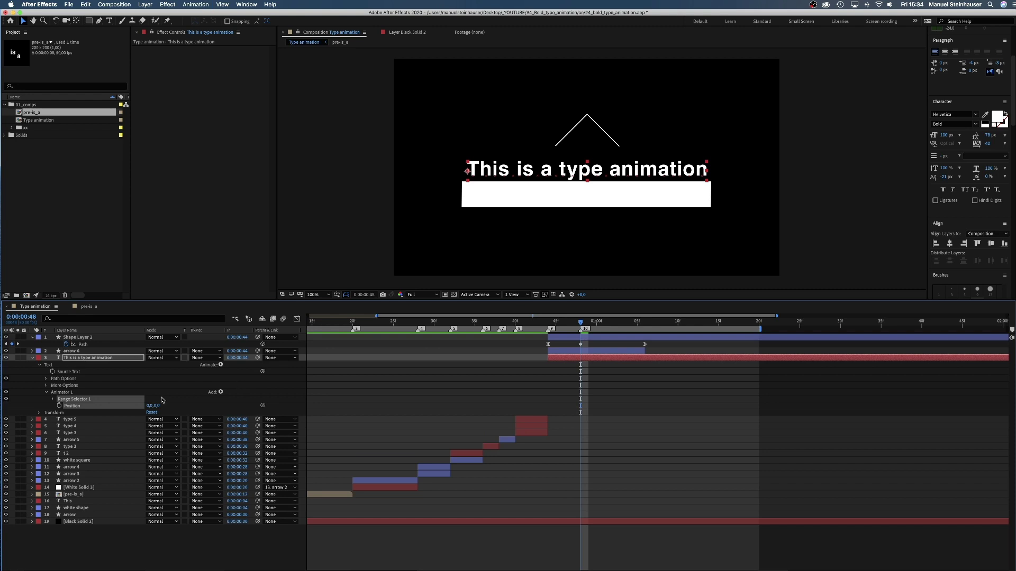
Offset the animator's Position downward by about 120 px so the text sits below the line, and base the Range Selector on Words
click(53, 399)
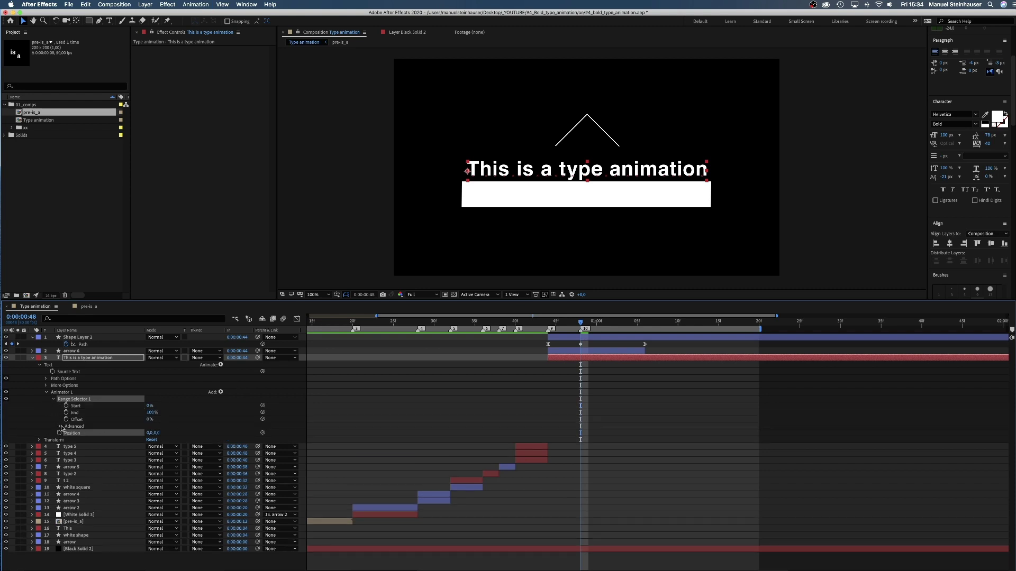
click(60, 427)
drag(155, 495, 198, 494)
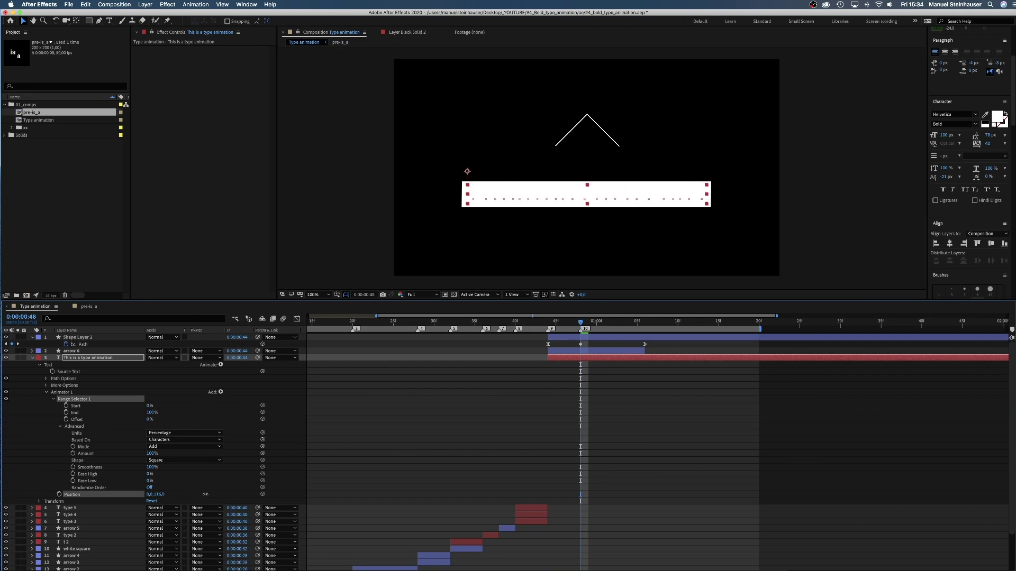
click(182, 440)
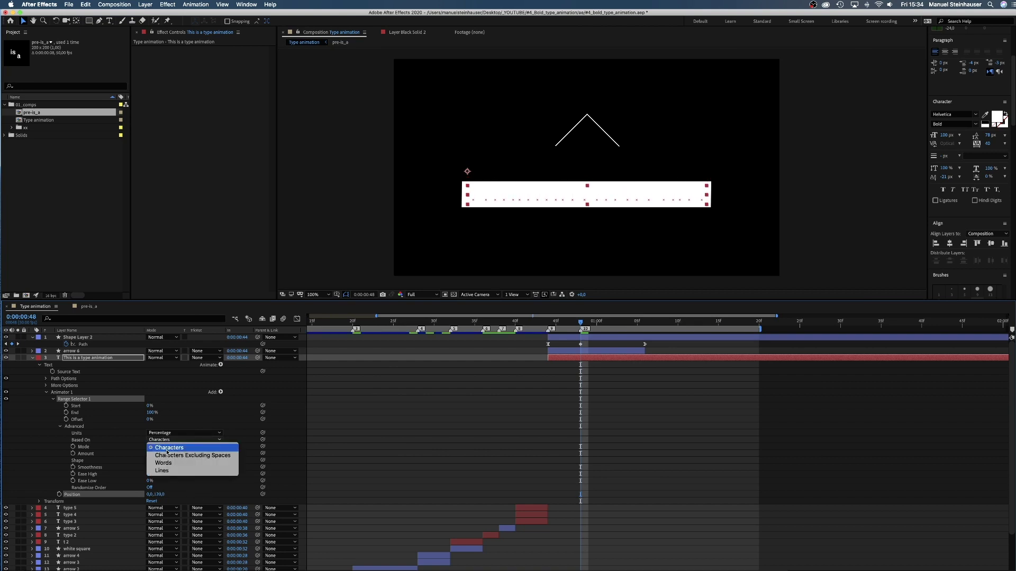
click(168, 464)
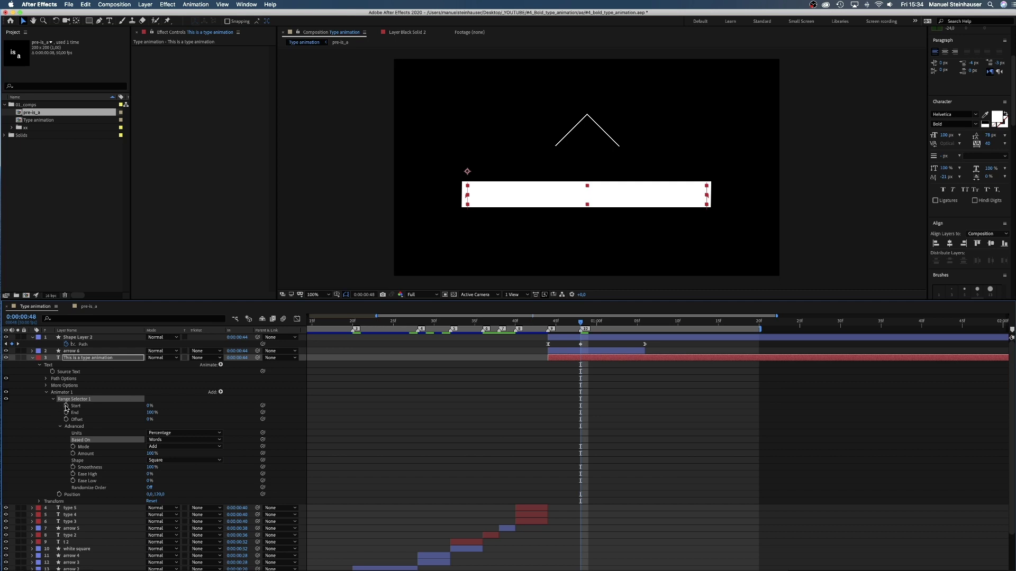
Keyframe Start and End at frame 48, begin the text layer there, extend the work area, and set Start to 100% at 0:00:01:24
click(550, 358)
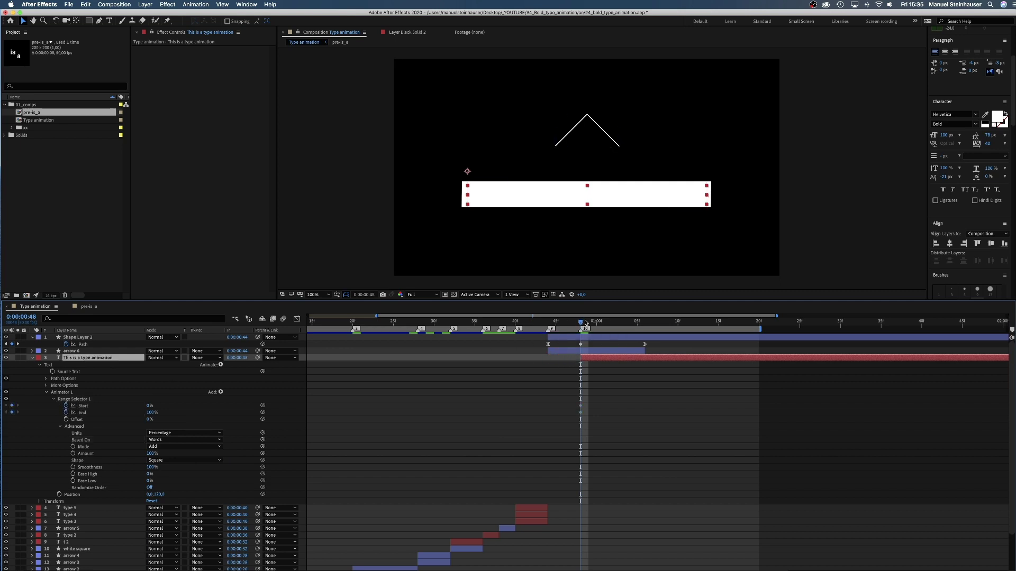
drag(585, 322, 653, 328)
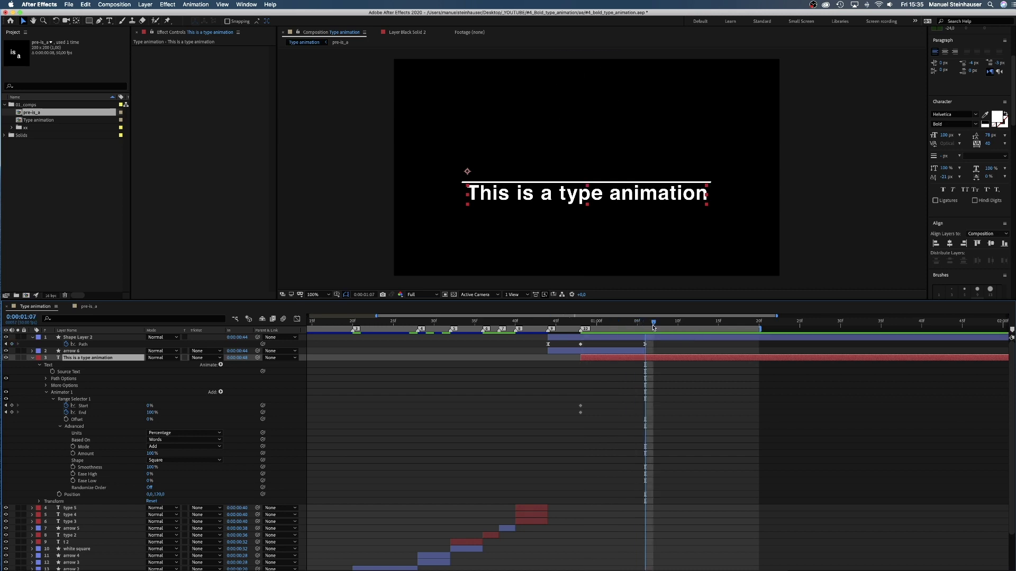
drag(762, 364, 794, 358)
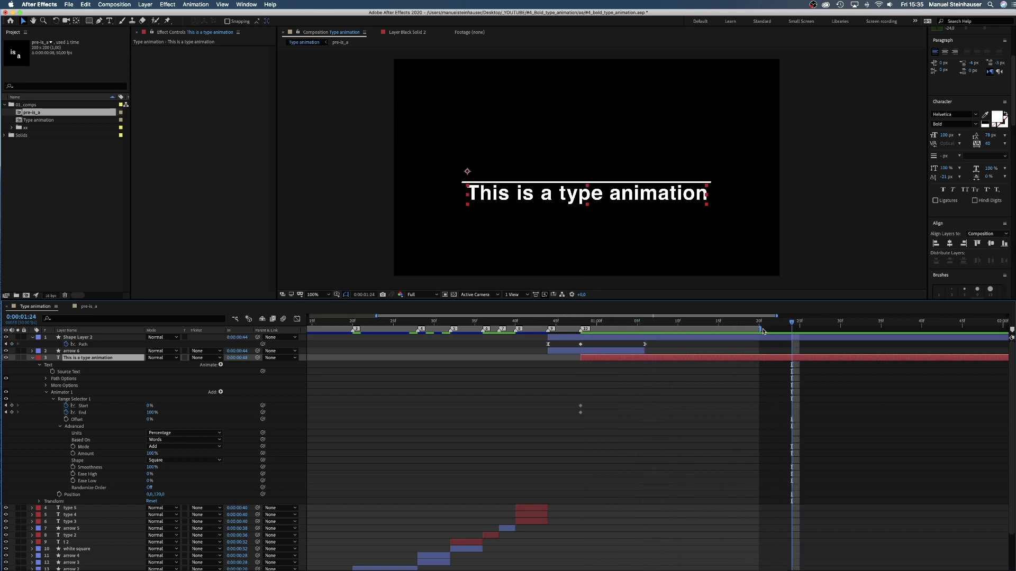
drag(761, 328, 833, 329)
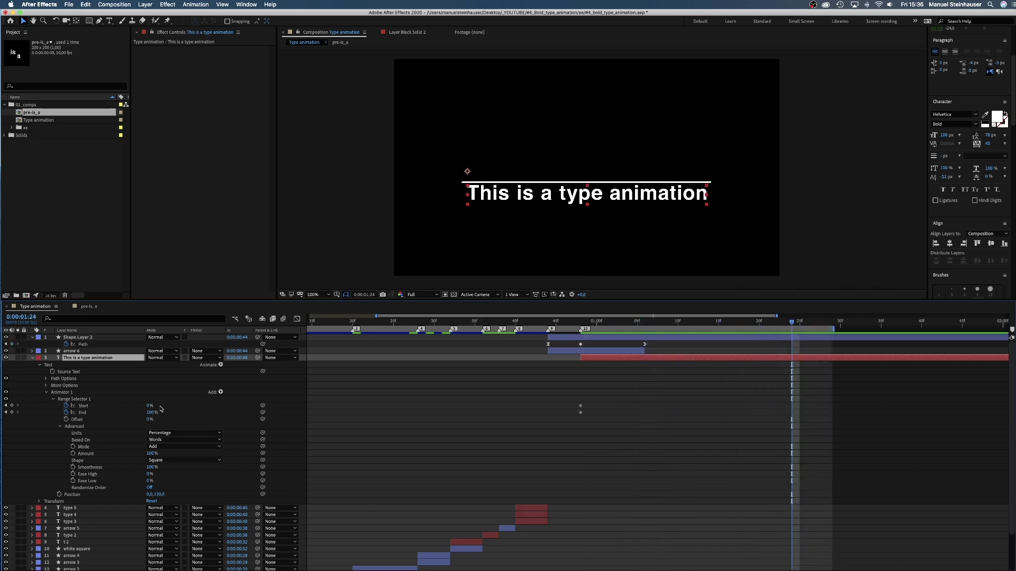
drag(149, 407, 447, 394)
Ease both Range Selector Start keyframes to zero speed with a long slowdown at the end, and preview the word-by-word motion
right_click(793, 406)
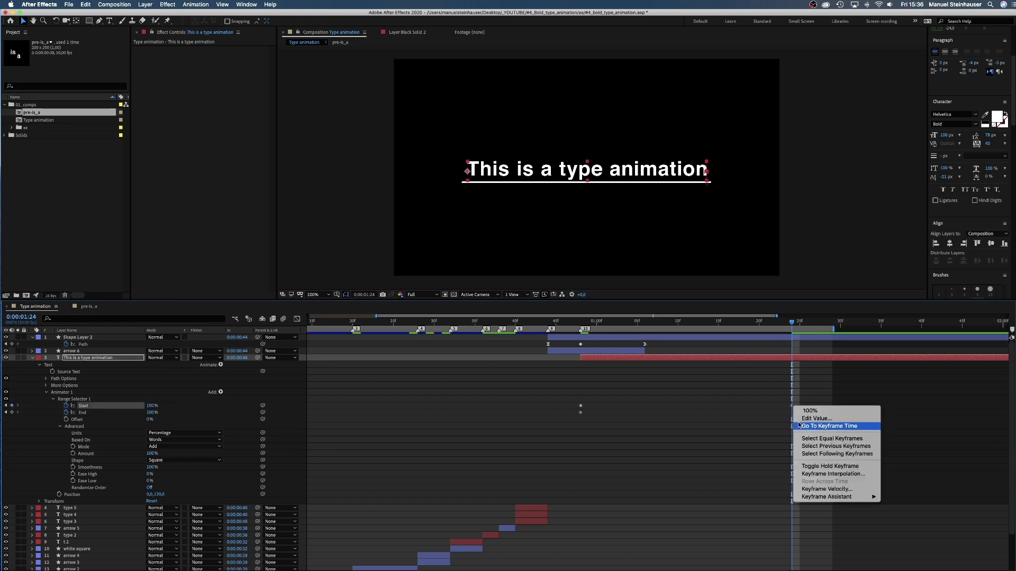
mouse_move(824, 498)
click(905, 520)
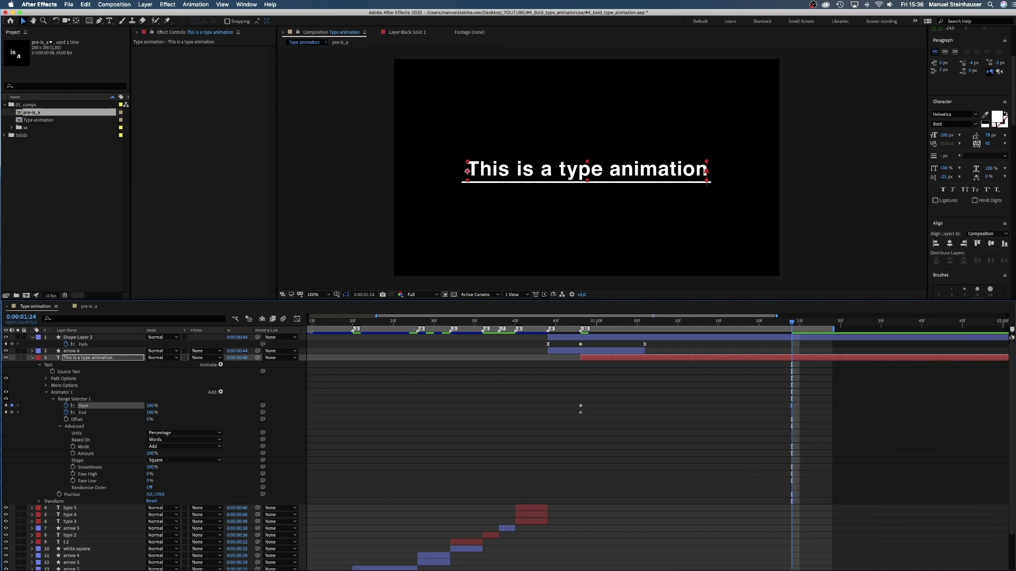
click(296, 319)
drag(758, 544, 703, 542)
drag(598, 479, 614, 544)
click(567, 326)
drag(568, 326, 582, 400)
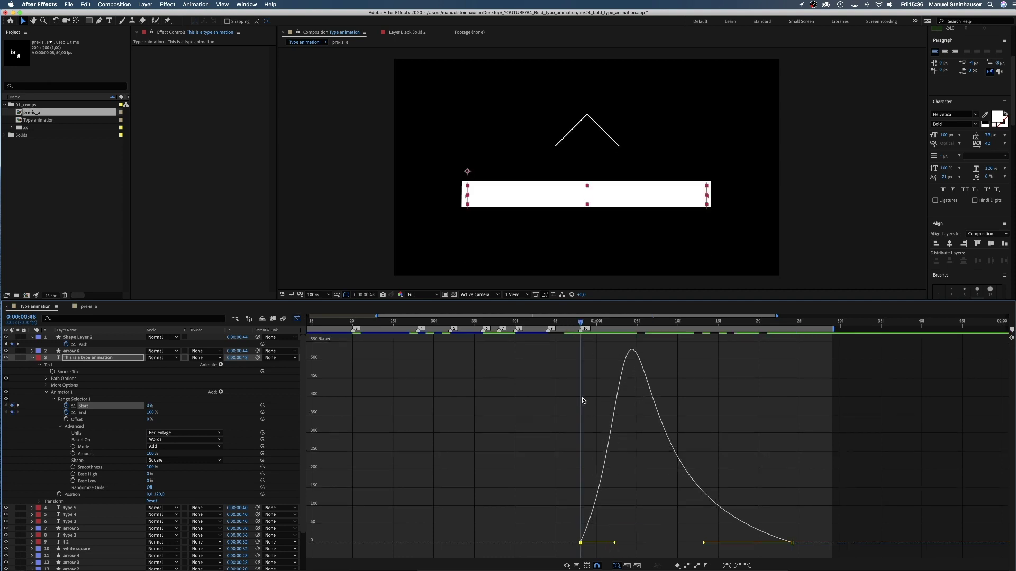
click(298, 319)
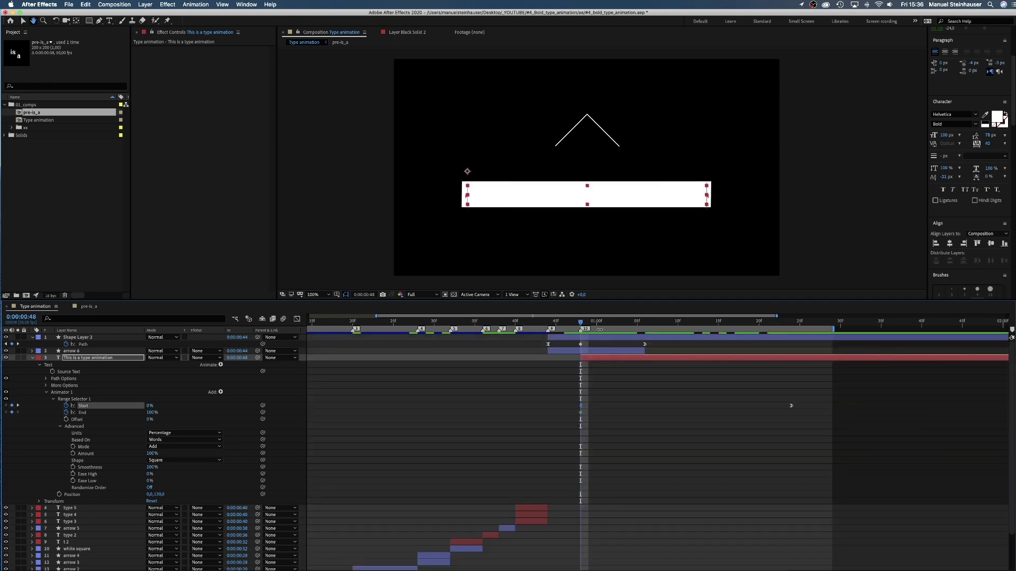
key(space)
click(322, 387)
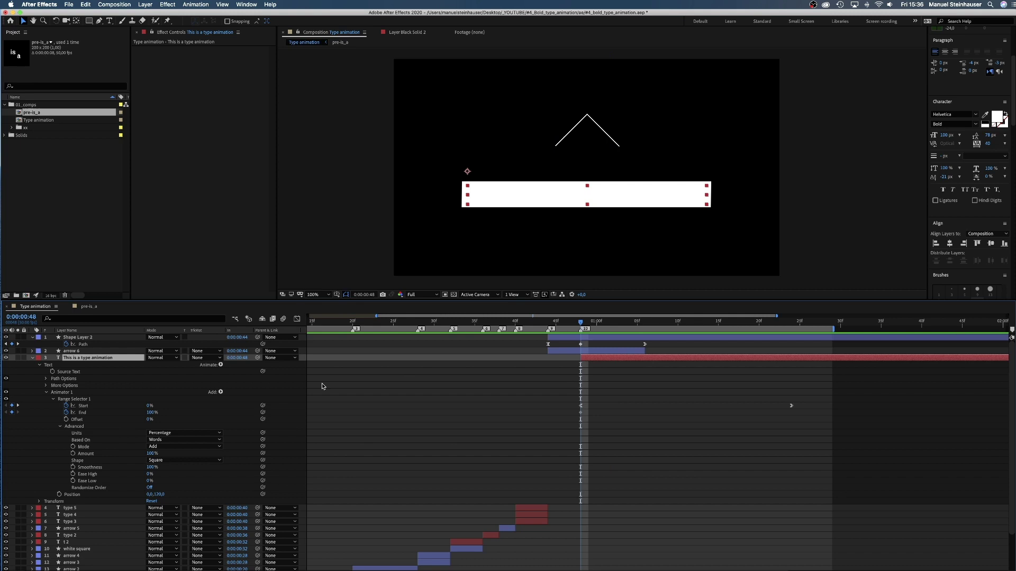
At 0:00:01:03, create a full-frame white rectangle layer and move it down until its top edge meets the underline
click(33, 359)
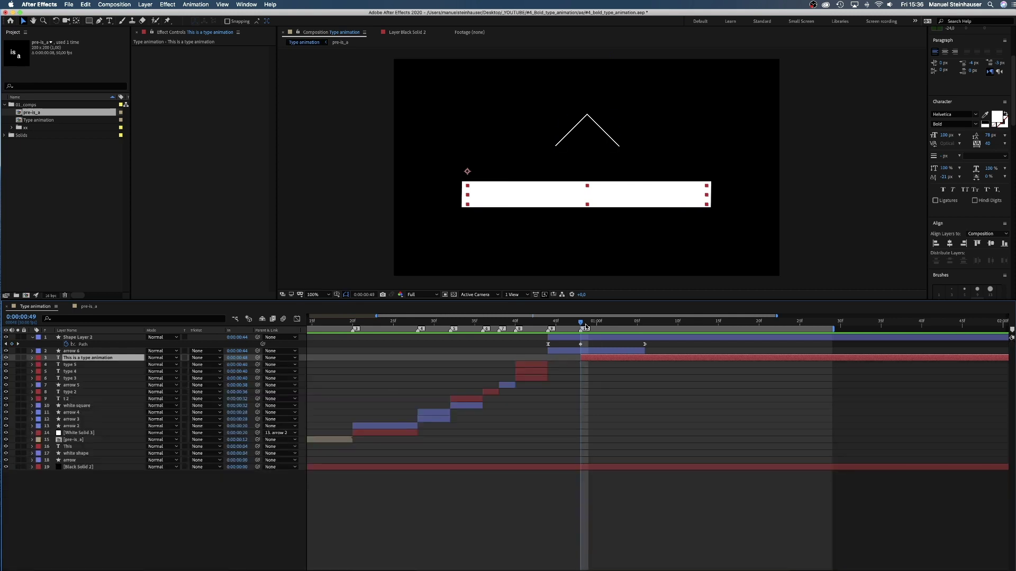
drag(586, 325, 622, 325)
key(super+grave)
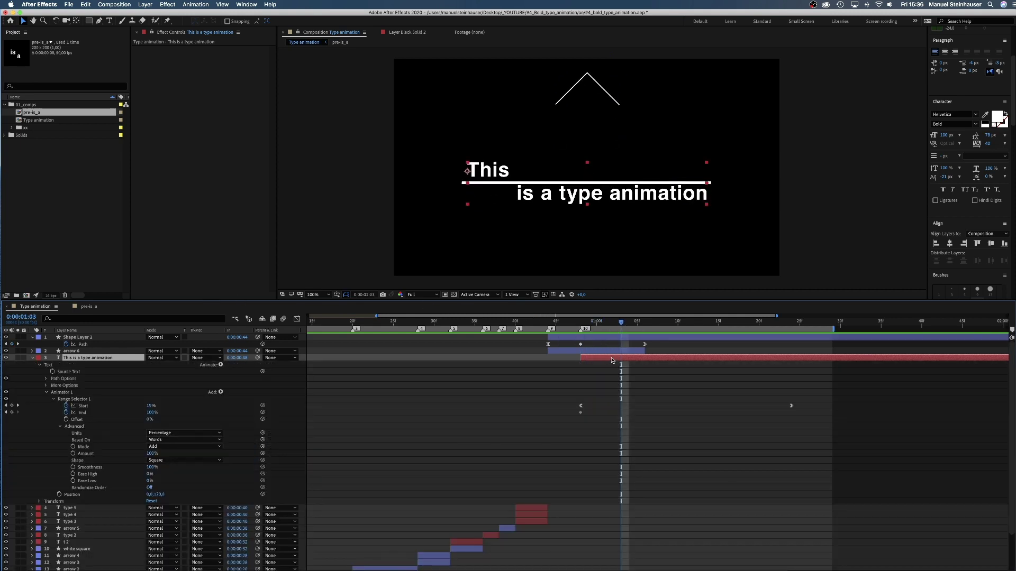
click(44, 443)
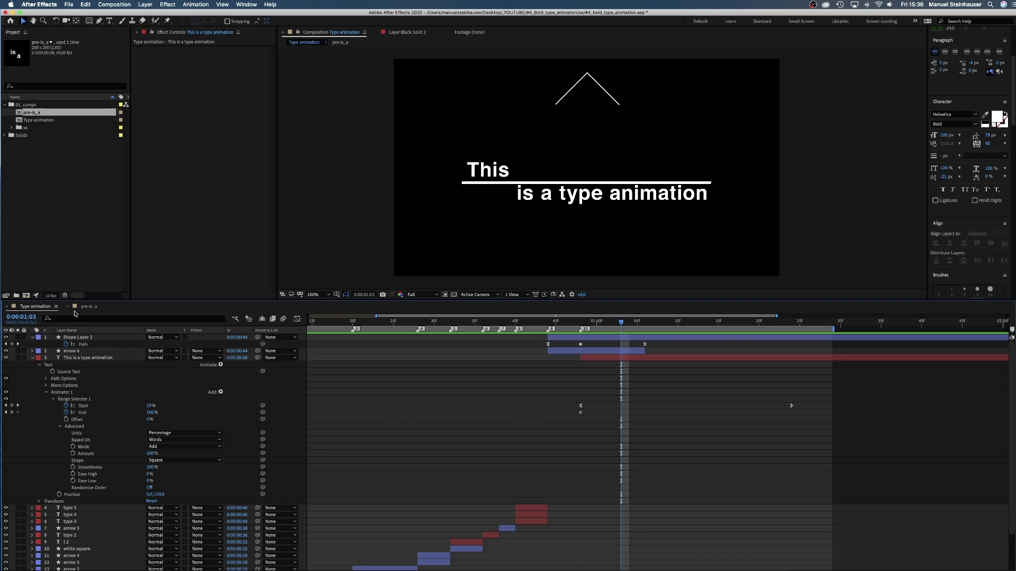
double_click(92, 23)
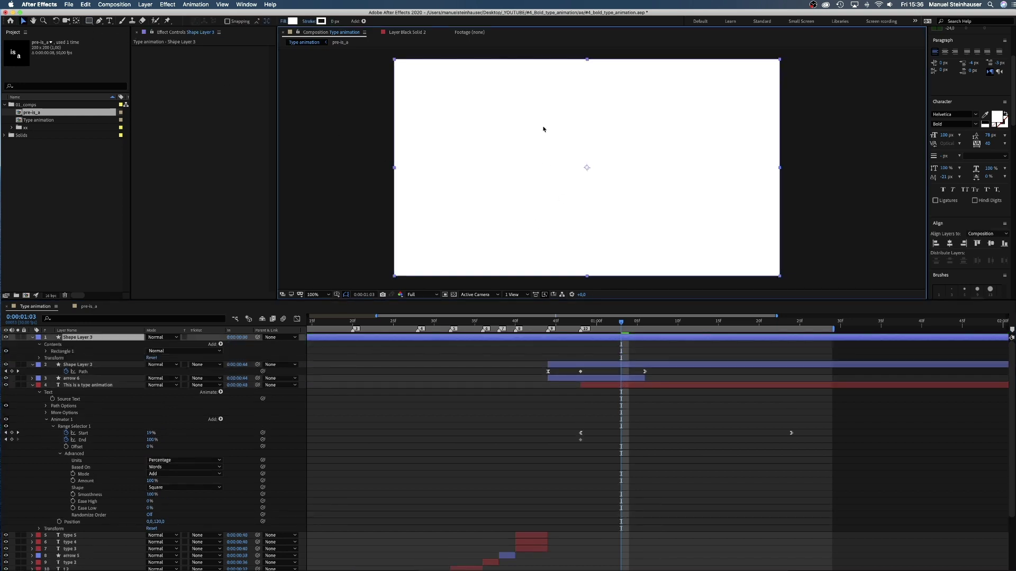
drag(541, 129, 557, 254)
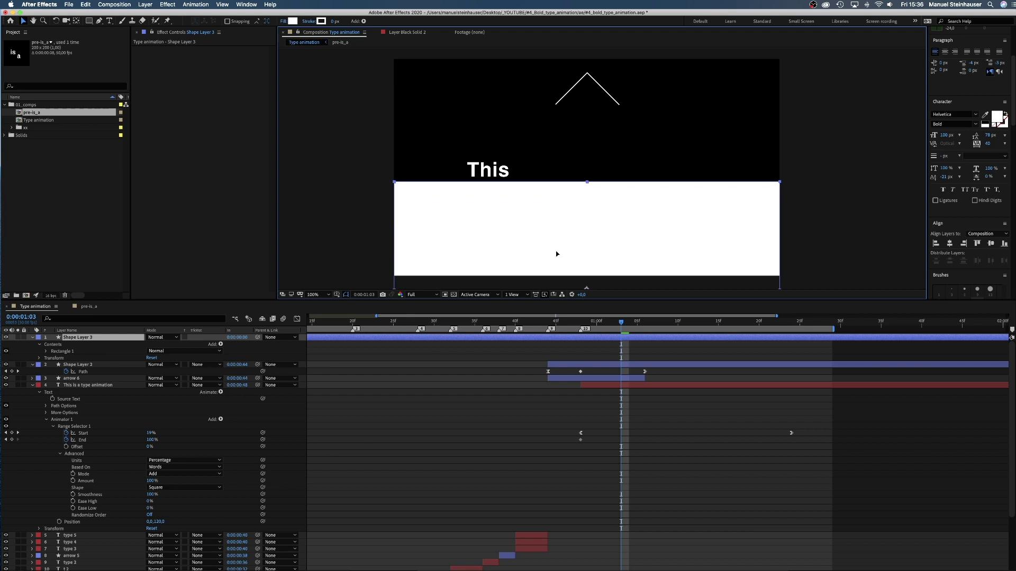
Place the white rectangle layer directly above the sentence text layer and remove its portion before frame 48
click(32, 385)
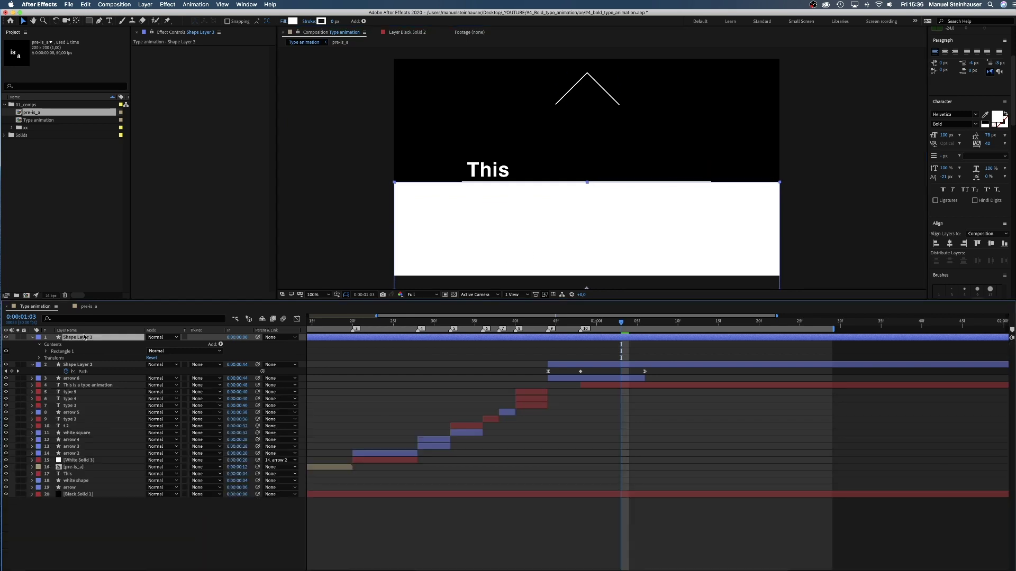
drag(88, 362, 120, 382)
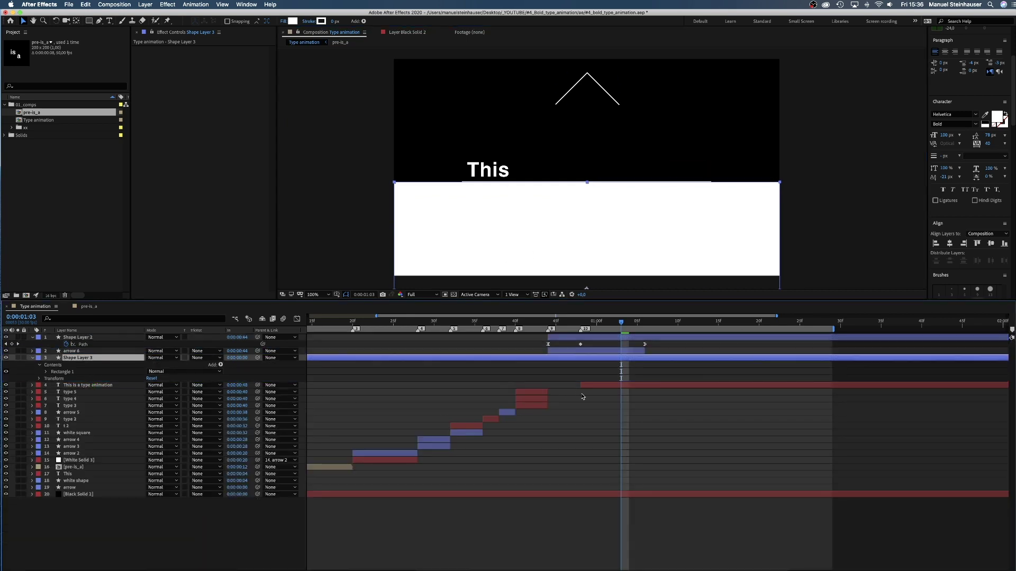
drag(594, 326, 580, 325)
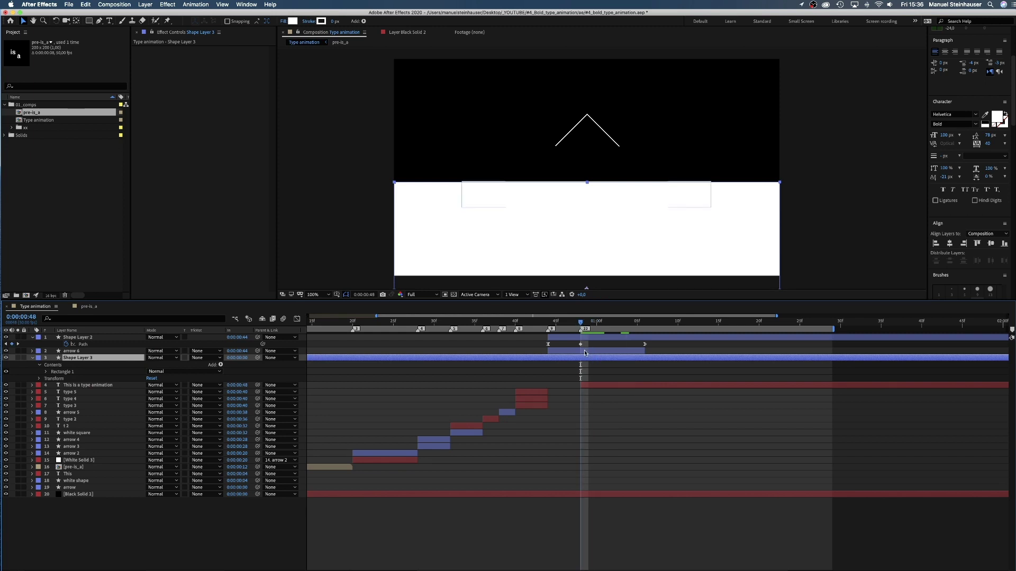
key(super+shift+d)
click(570, 364)
key(Delete)
Rename the white rectangle layer "mask", use it as the sentence layer's Luma Inverted Matte, and review the text reveal
key(Page_Down)
key(Page_Down)
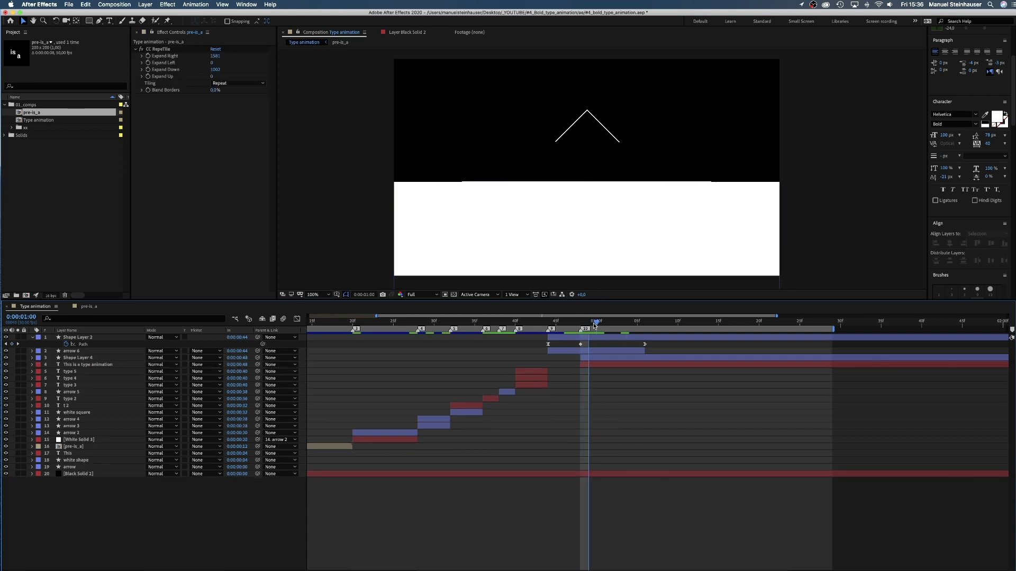
click(80, 358)
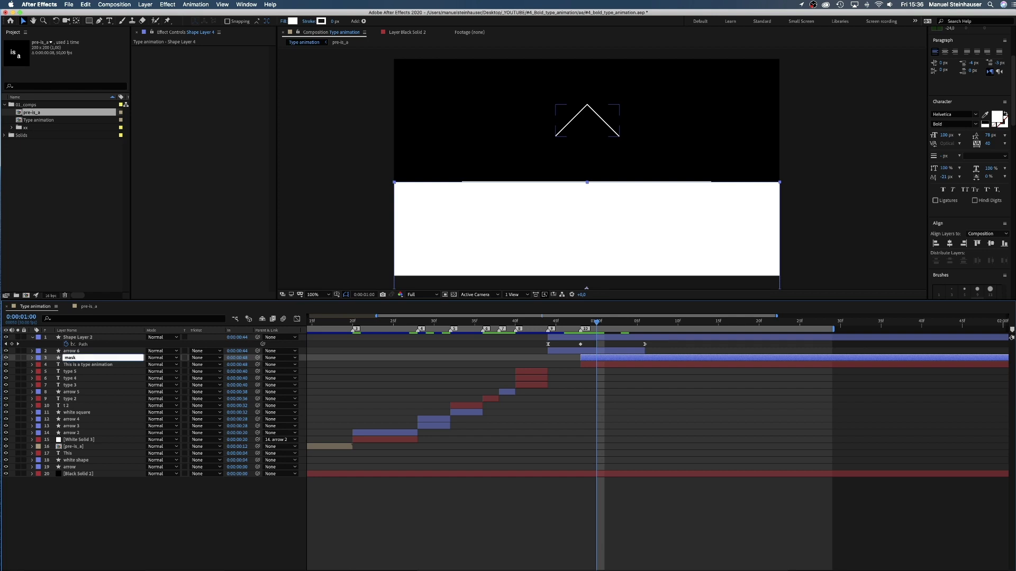
key(Return)
click(205, 364)
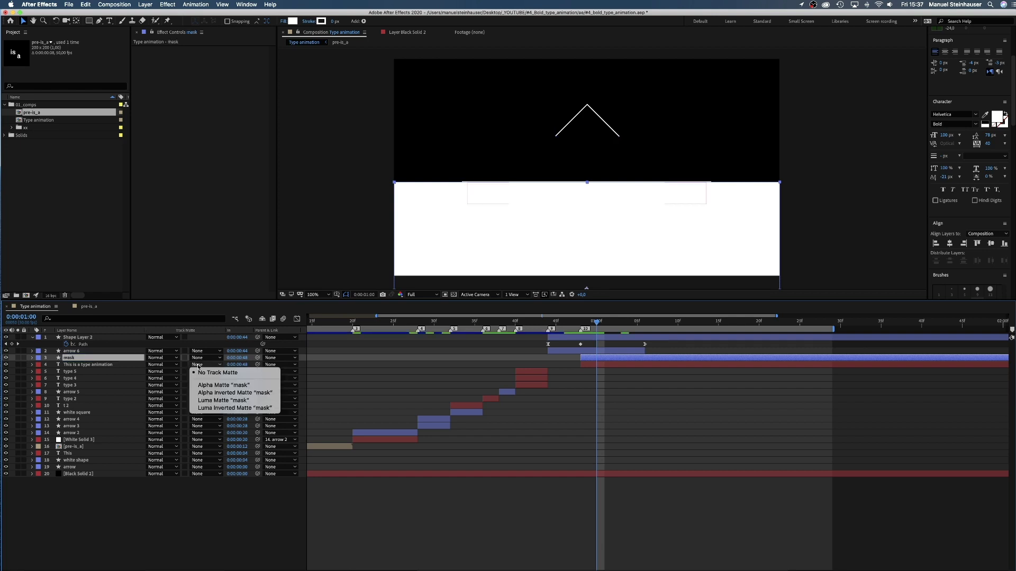
click(206, 409)
drag(582, 322, 787, 342)
key(Home)
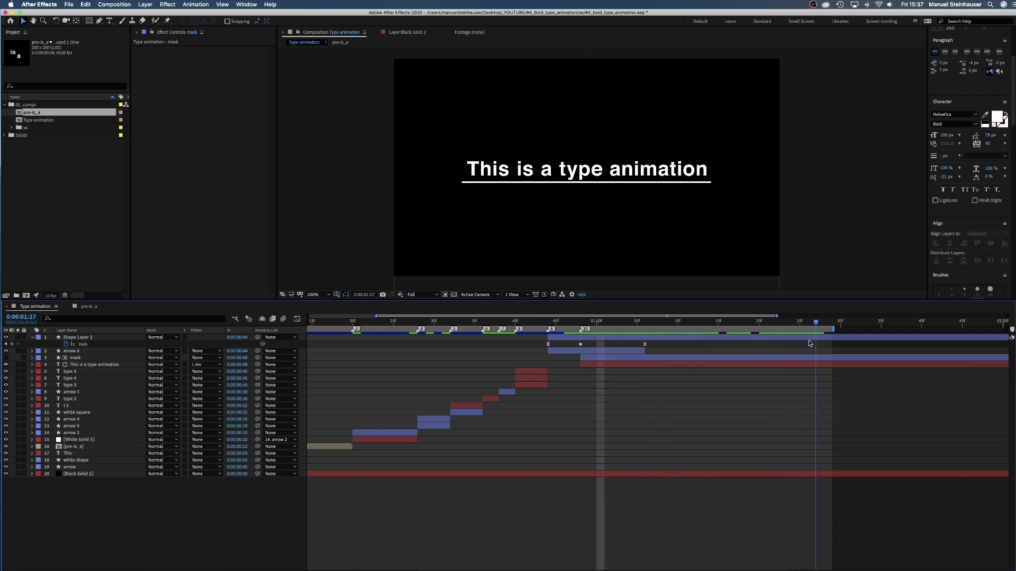
Preview the word reveal, and split the mask and sentence text layers at 0:00:01:08
key(space)
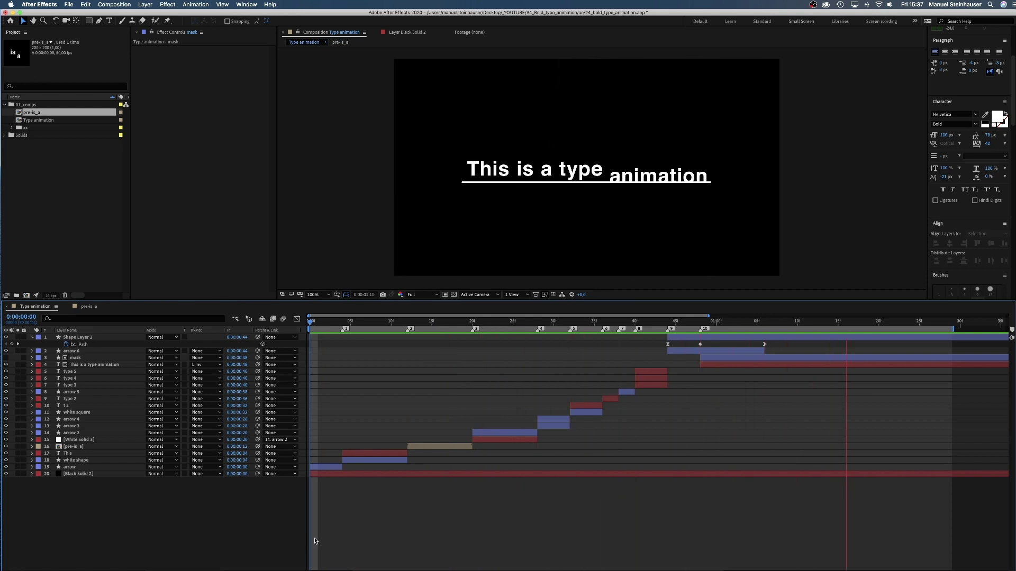
key(space)
drag(759, 323, 780, 343)
click(784, 358)
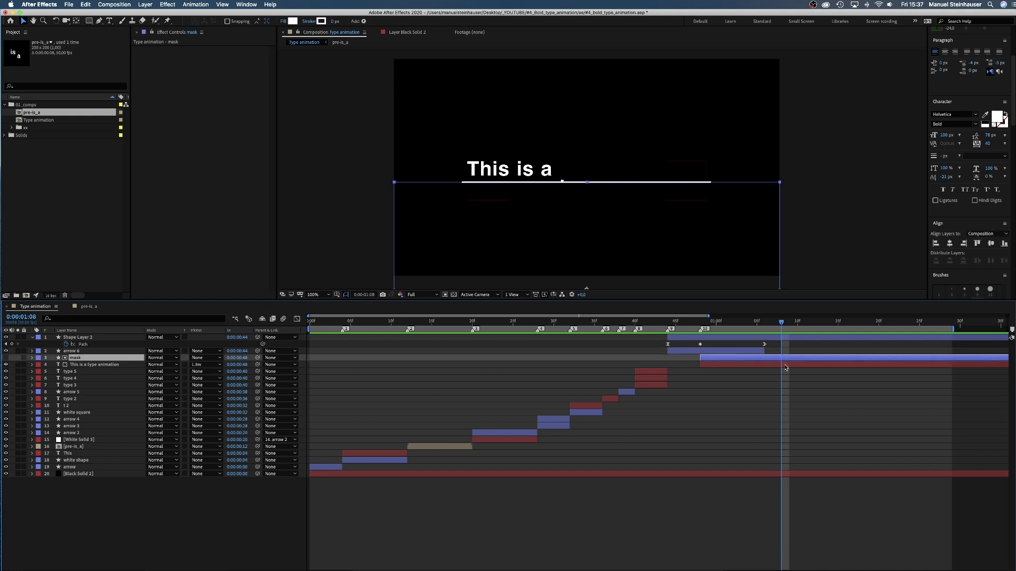
shift+click(785, 365)
key(super+shift+d)
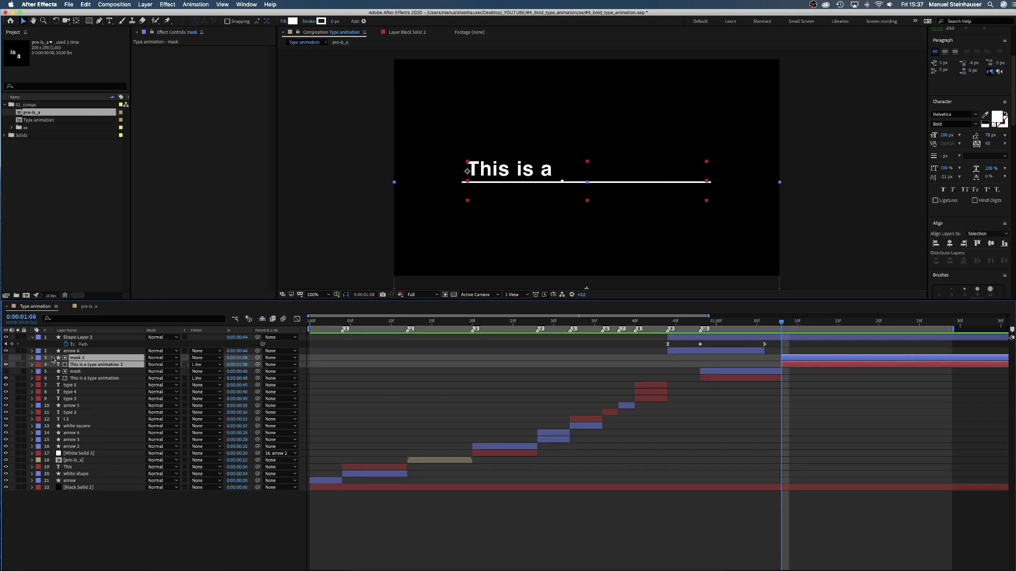
Set the later sentence text layer's Range Selector 1 to be based on Characters
click(31, 365)
click(40, 385)
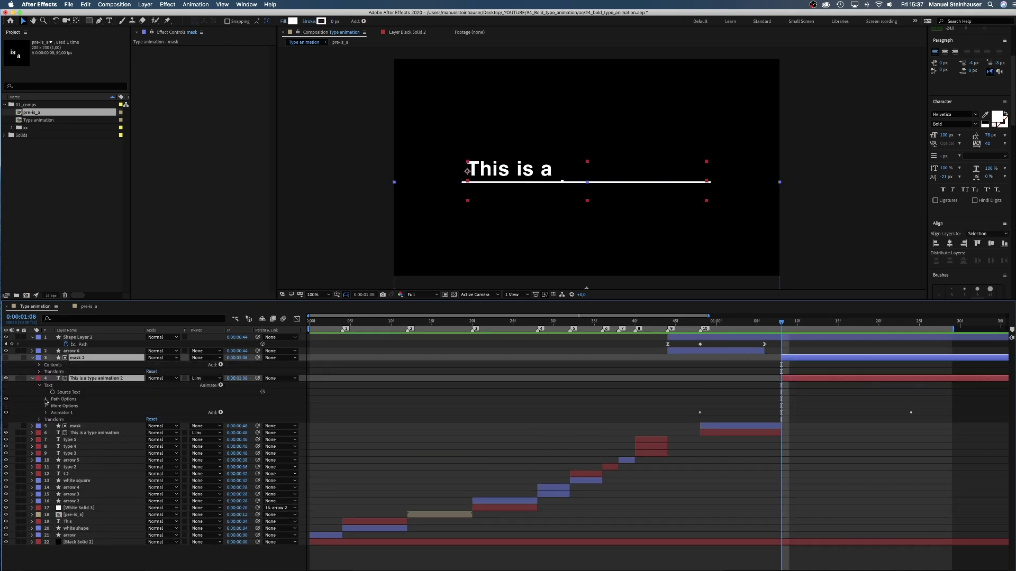
click(46, 413)
click(53, 421)
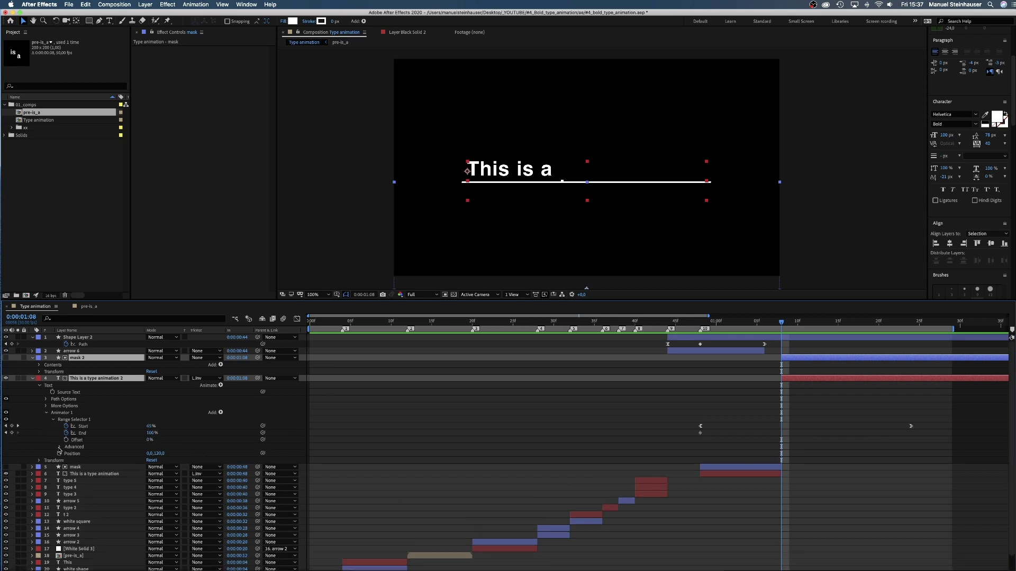
click(59, 447)
click(182, 460)
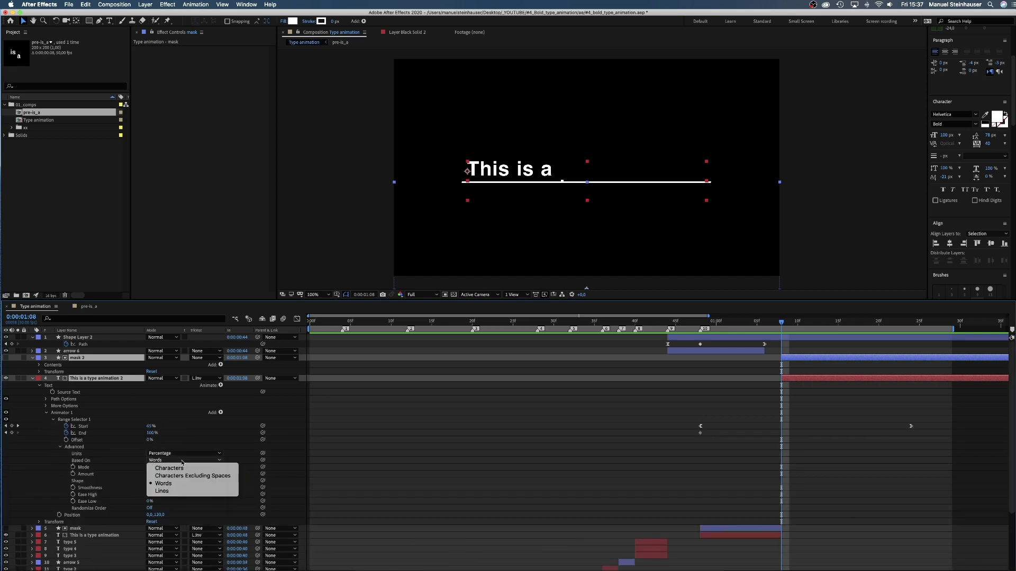
click(182, 469)
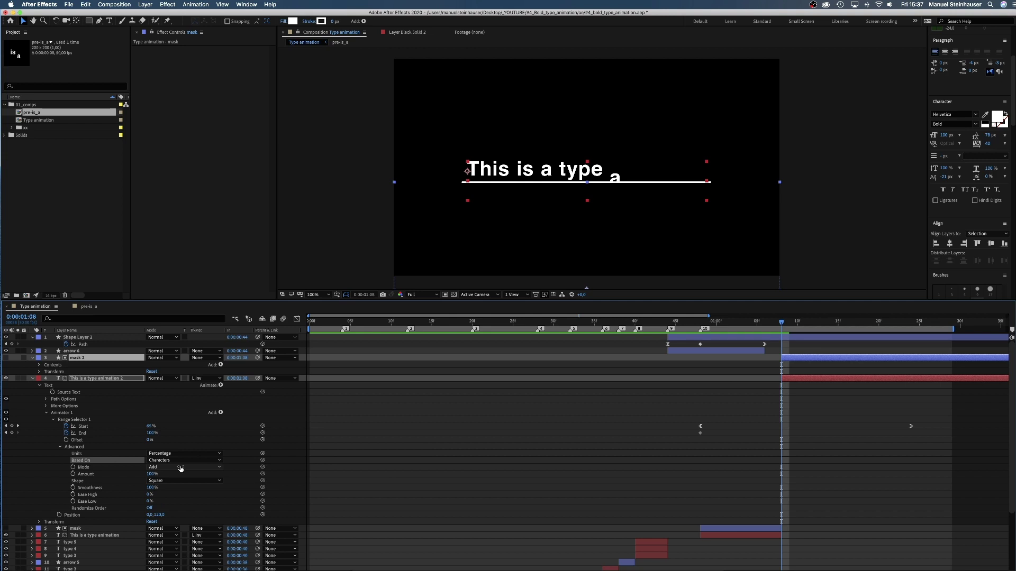
Lower the later sentence layer's Range Selector Start value at 0:00:01:08 and lengthen the slowdown into its last Start keyframe, previewing the letter reveal
drag(150, 427, 148, 427)
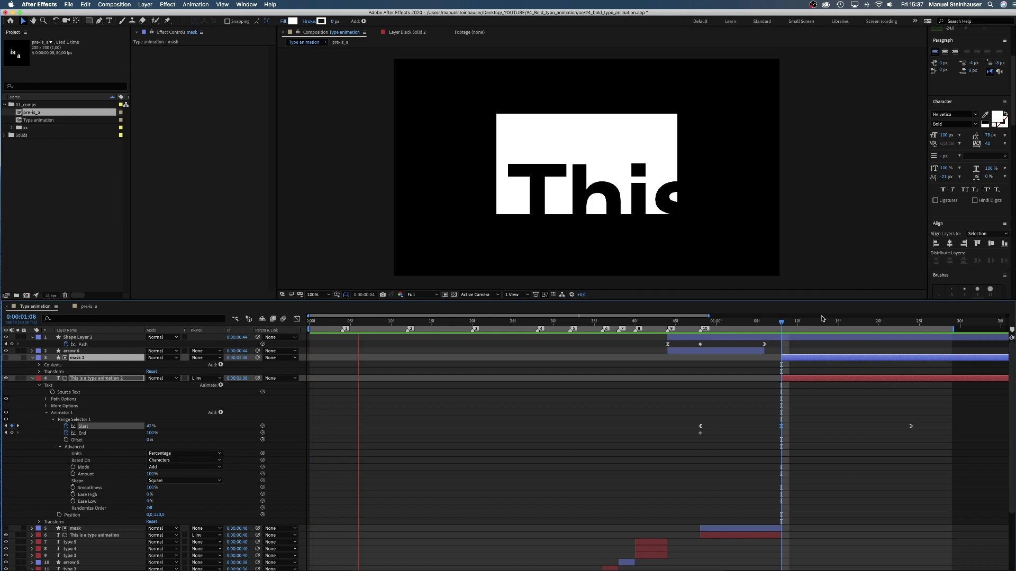
key(space)
drag(925, 408, 905, 429)
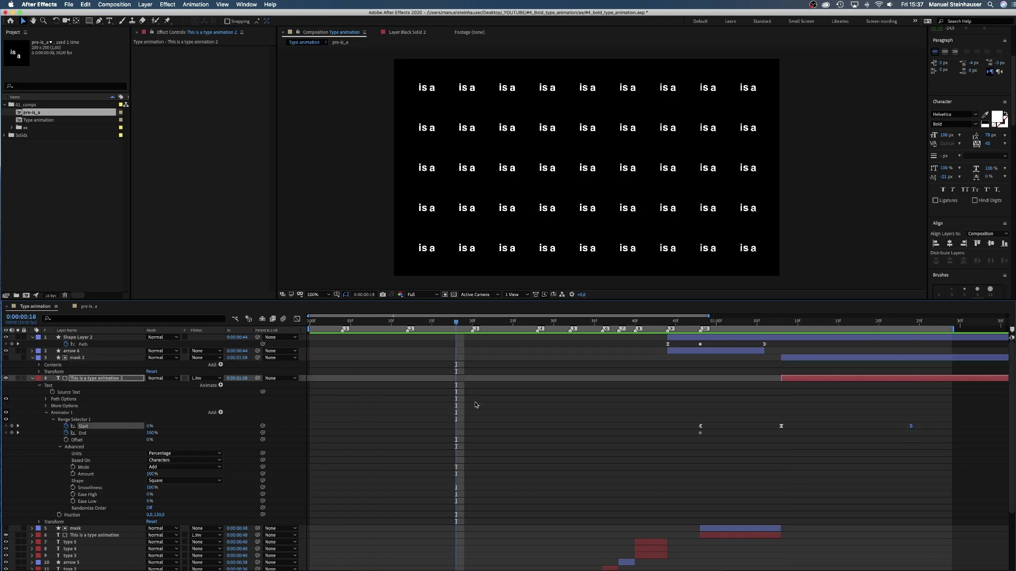
click(296, 319)
drag(876, 544, 858, 543)
key(space)
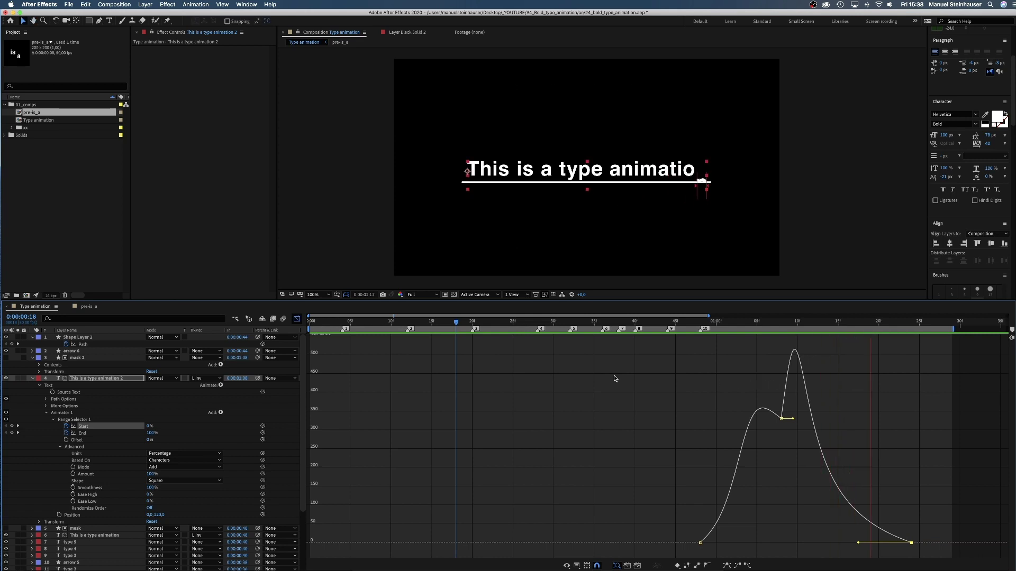
Delete the later sentence layer's Range Selector Start and End keyframes that lie before 0:00:01:08
click(297, 319)
drag(746, 412, 687, 447)
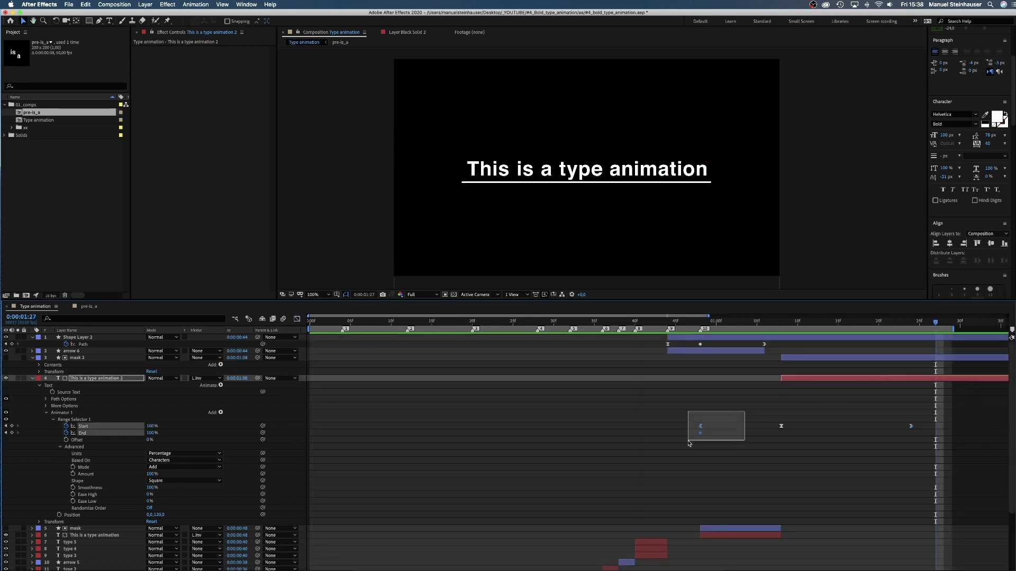
key(Delete)
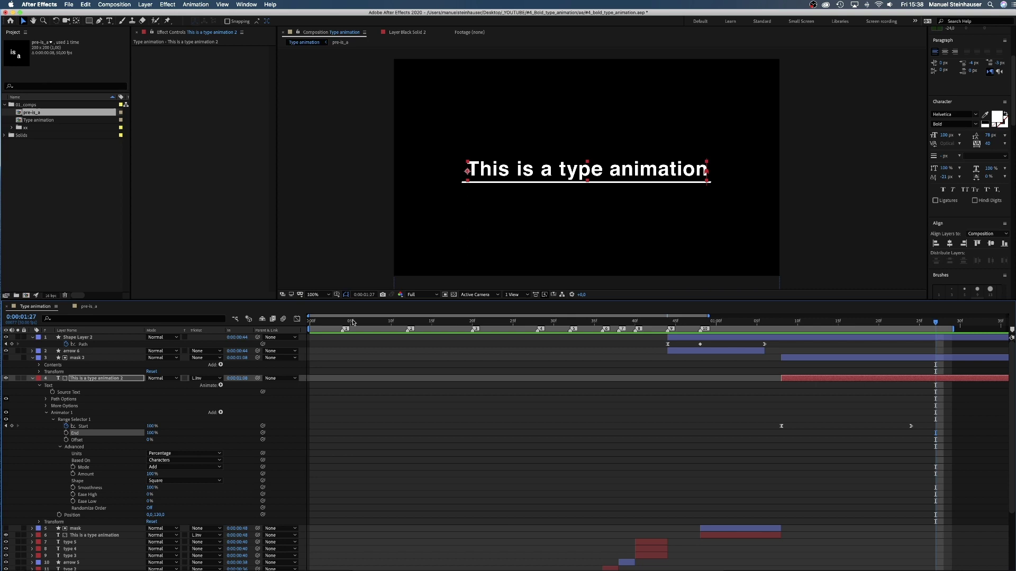
Collapse the expanded text, mask and underline layers, and preview the whole animation from the first frame
key(Home)
click(32, 379)
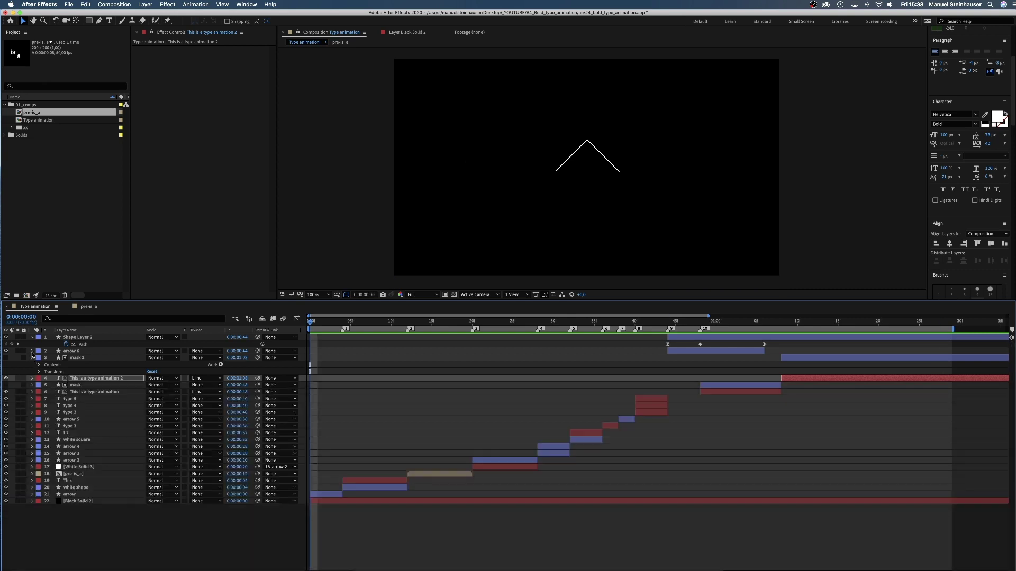
click(32, 358)
click(33, 337)
click(106, 507)
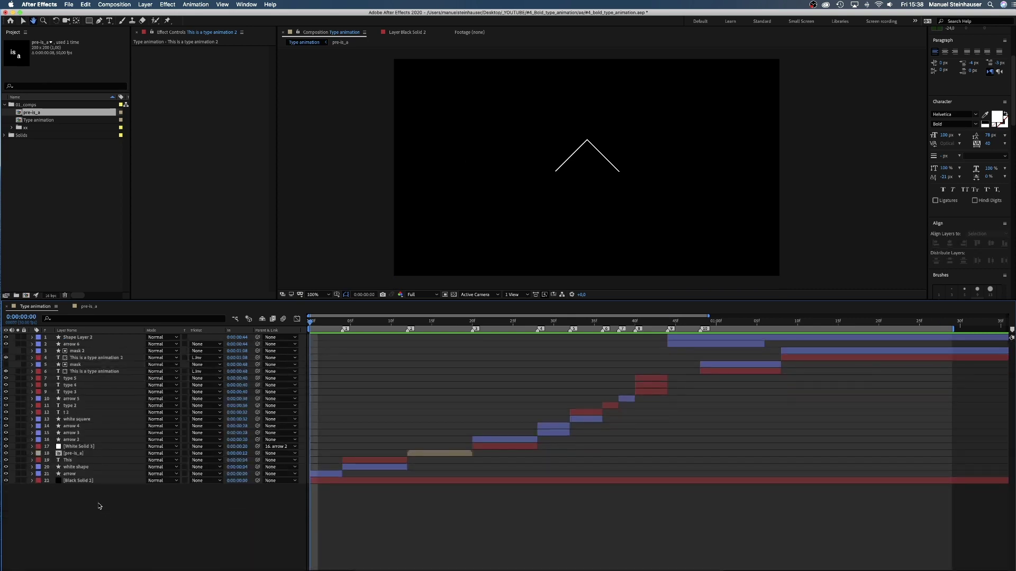
key(space)
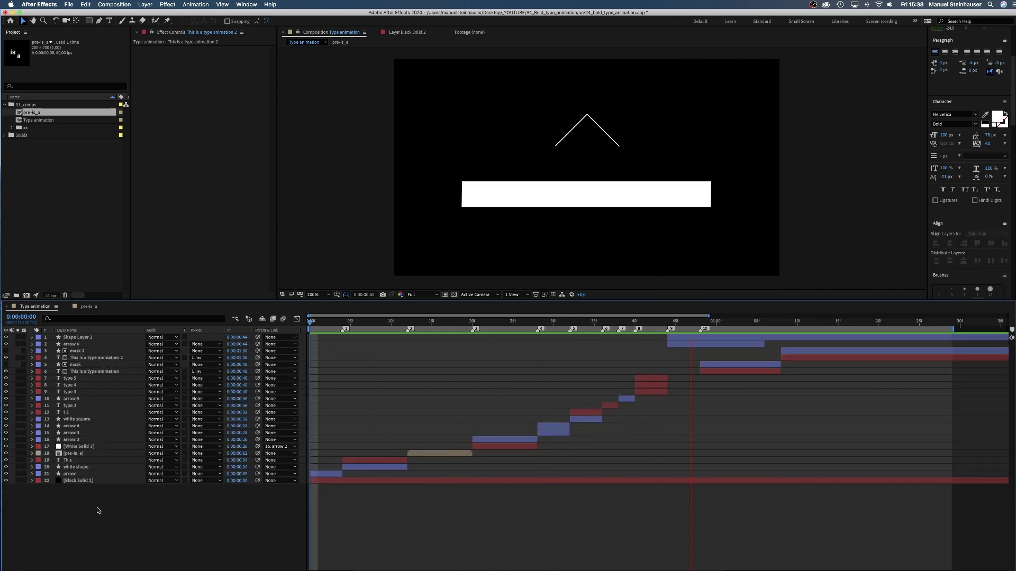